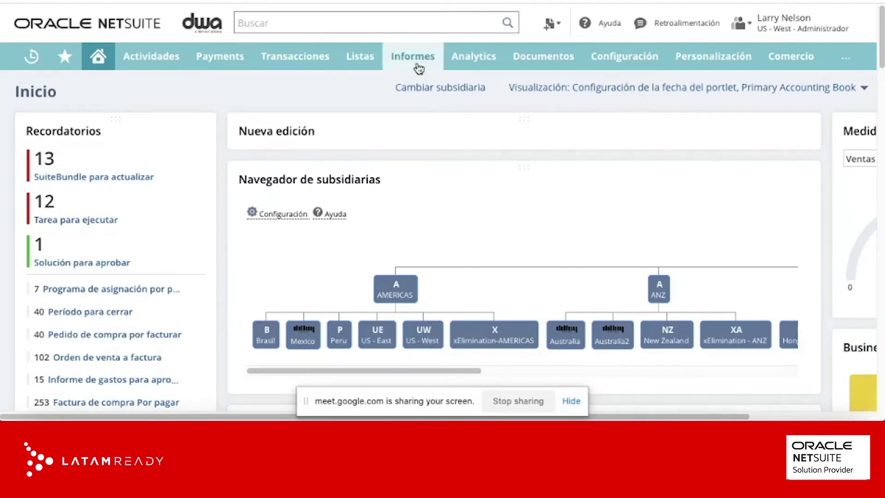
Step: Review the home dashboard's subsidiary navigator, KPI meter, key performance indicators, login audits, financial ratios and annual forecast trend
{"action": "mouse_move", "coordinate": [782, 35]}
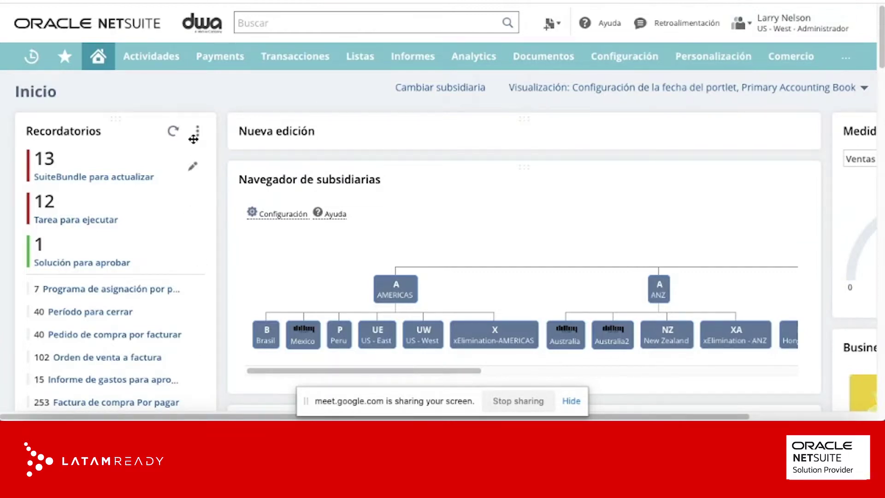
{"action": "scroll", "coordinate": [357, 289], "scroll_direction": "down", "scroll_amount": 1}
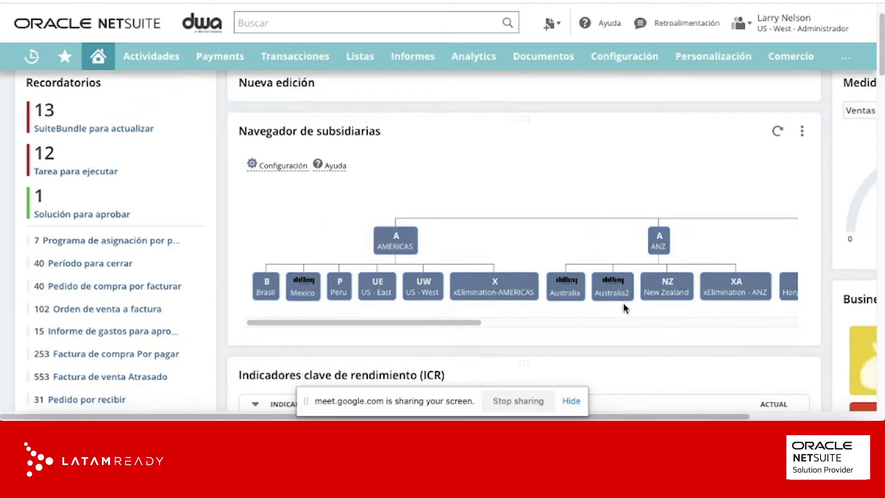
{"action": "left_click_drag", "start_coordinate": [460, 323], "coordinate": [784, 323]}
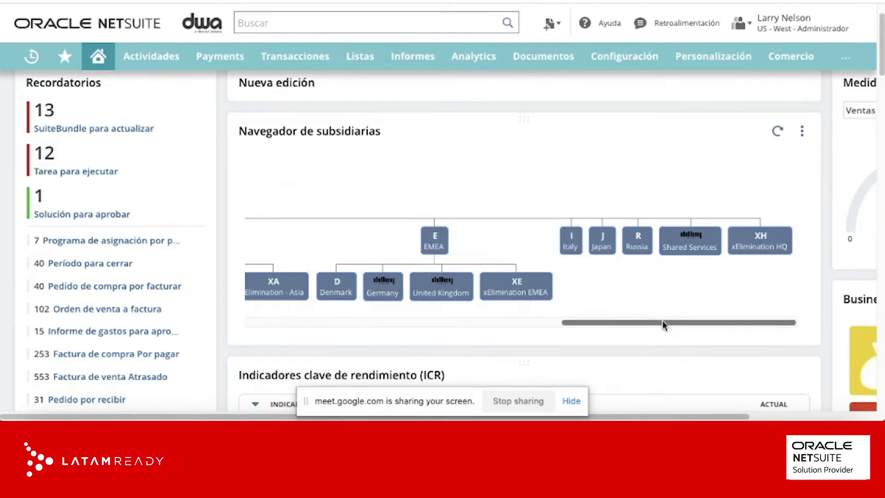
{"action": "left_click_drag", "start_coordinate": [662, 323], "coordinate": [377, 336]}
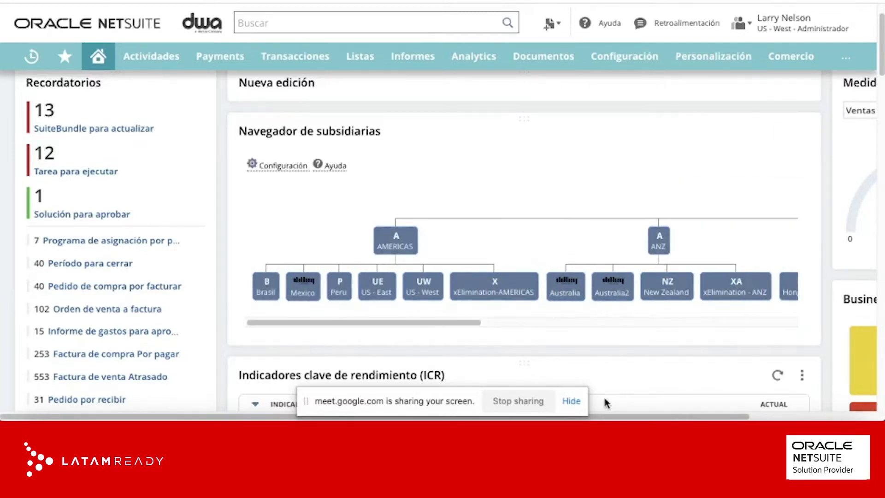
{"action": "left_click_drag", "start_coordinate": [681, 417], "coordinate": [780, 338]}
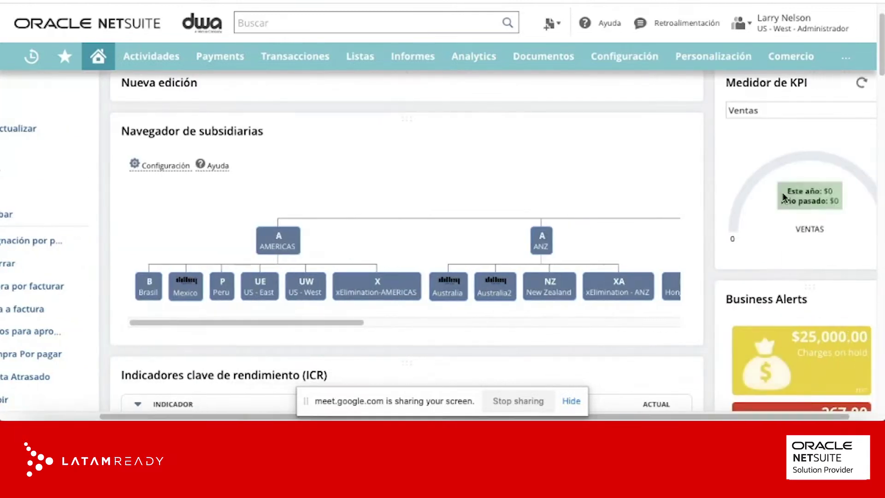
{"action": "scroll", "coordinate": [295, 249], "scroll_direction": "down", "scroll_amount": 5}
{"action": "scroll", "coordinate": [295, 246], "scroll_direction": "down", "scroll_amount": 7}
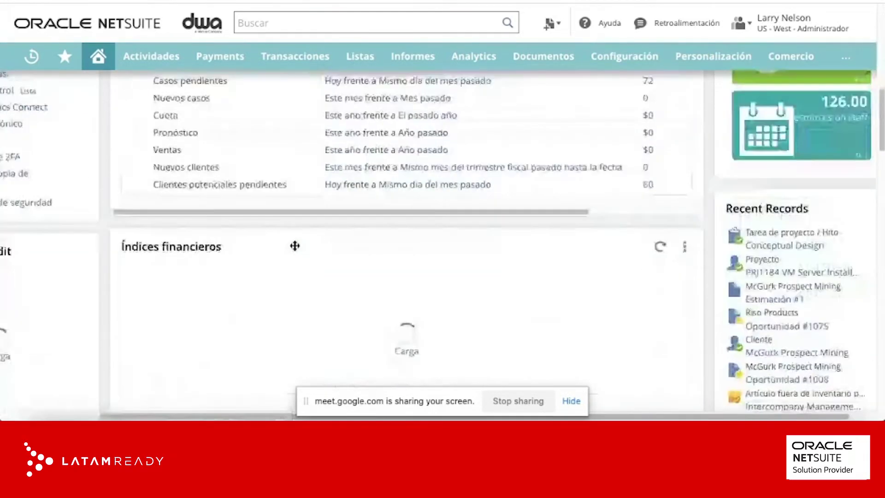
{"action": "scroll", "coordinate": [272, 317], "scroll_direction": "down", "scroll_amount": 3}
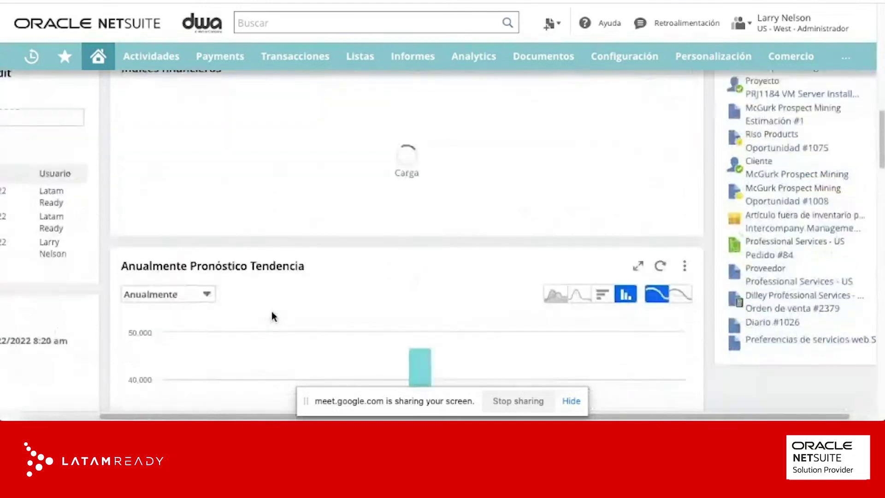
{"action": "left_click_drag", "start_coordinate": [246, 417], "coordinate": [130, 409]}
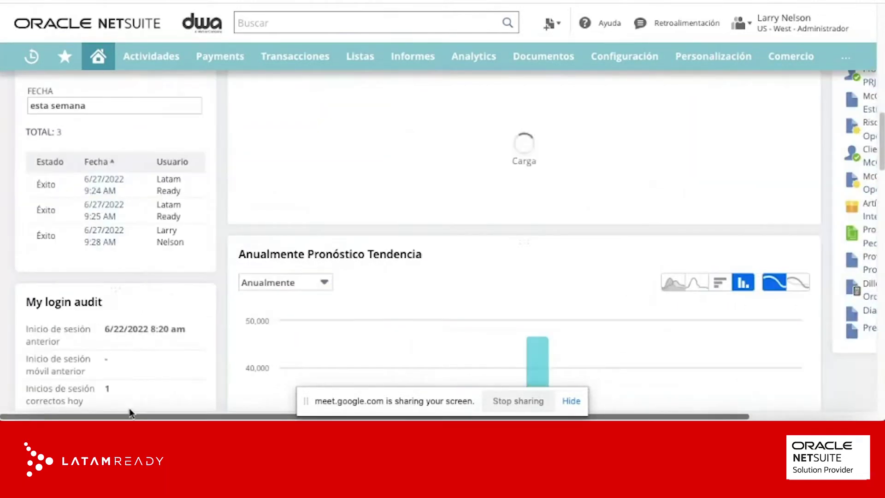
{"action": "scroll", "coordinate": [177, 303], "scroll_direction": "down", "scroll_amount": 2}
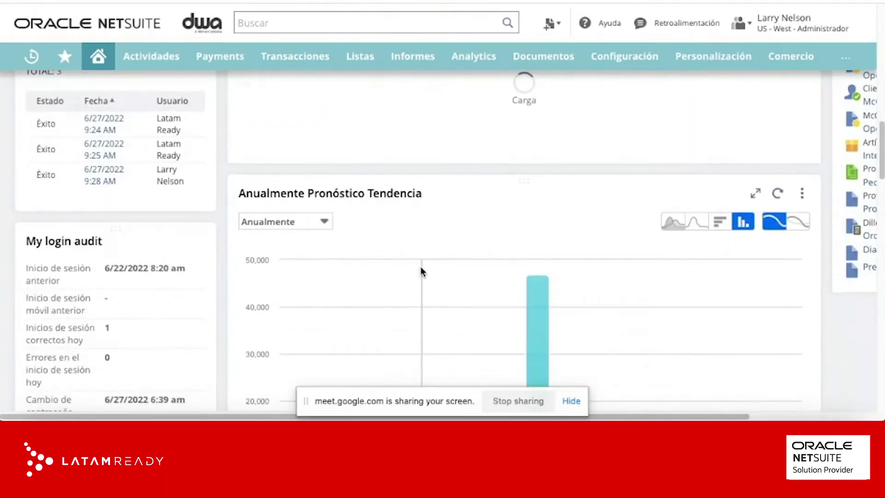
{"action": "scroll", "coordinate": [420, 267], "scroll_direction": "up", "scroll_amount": 4}
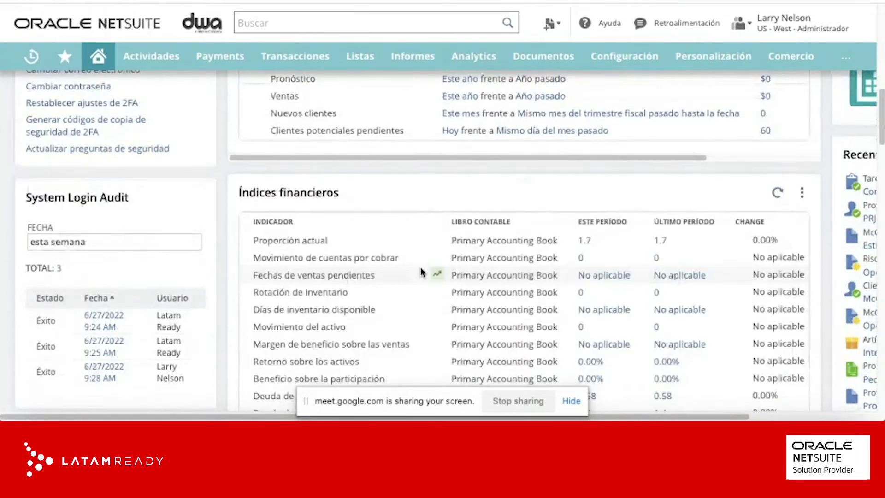
{"action": "scroll", "coordinate": [391, 247], "scroll_direction": "up", "scroll_amount": 5}
{"action": "scroll", "coordinate": [391, 246], "scroll_direction": "up", "scroll_amount": 6}
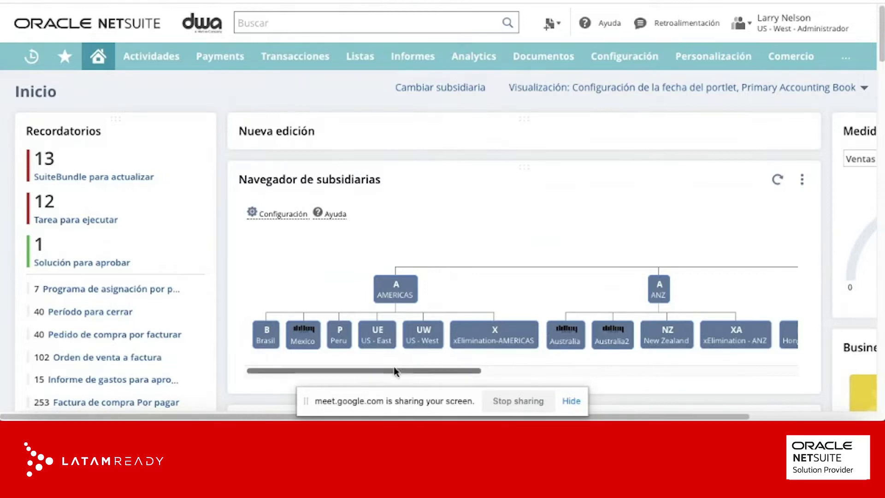
Step: Examine the subsidiary hierarchy under HEADQUARTERS, including the ANZ, ASIA and AMERICAS groups and the details of the xElimination-AMERICAS and Mexico subsidiaries
{"action": "left_click_drag", "start_coordinate": [386, 369], "coordinate": [525, 366]}
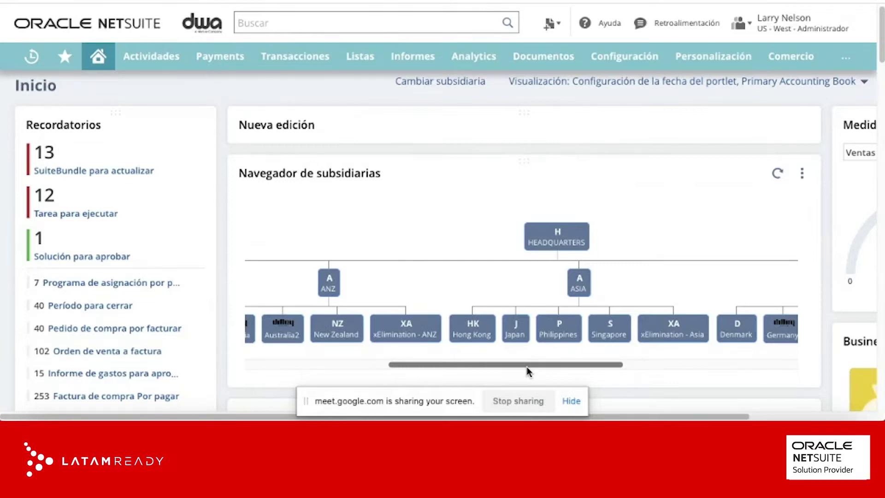
{"action": "left_click_drag", "start_coordinate": [528, 371], "coordinate": [479, 368]}
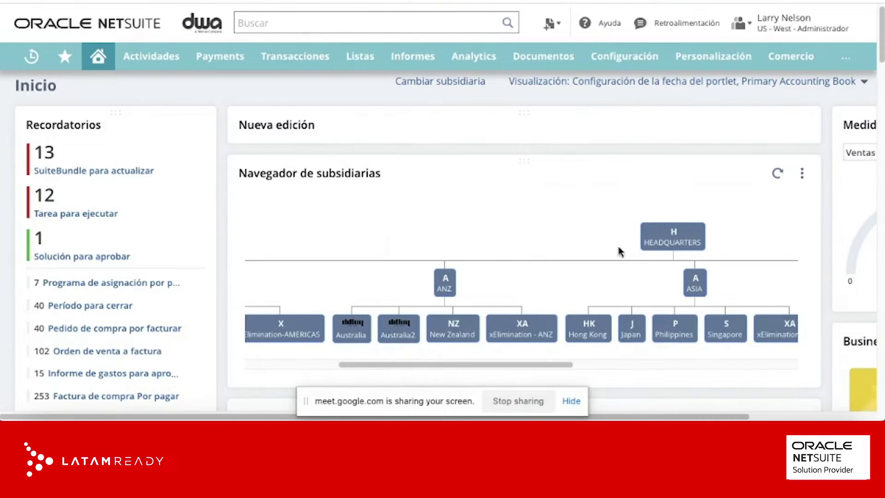
{"action": "mouse_move", "coordinate": [645, 236]}
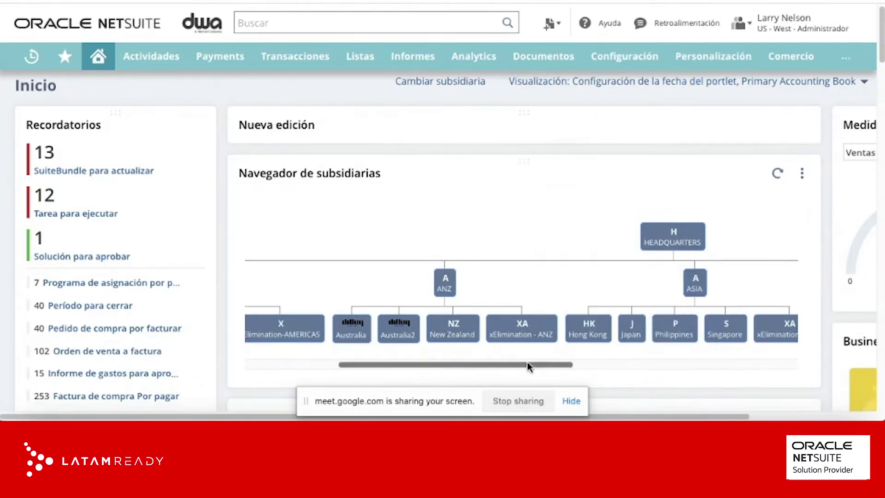
{"action": "left_click_drag", "start_coordinate": [527, 361], "coordinate": [344, 346]}
{"action": "mouse_move", "coordinate": [416, 343]}
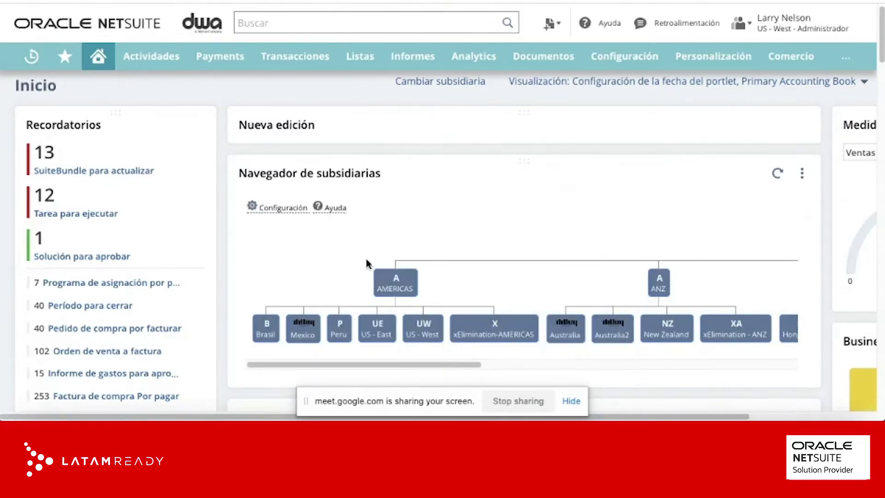
{"action": "mouse_move", "coordinate": [394, 275]}
{"action": "mouse_move", "coordinate": [467, 332]}
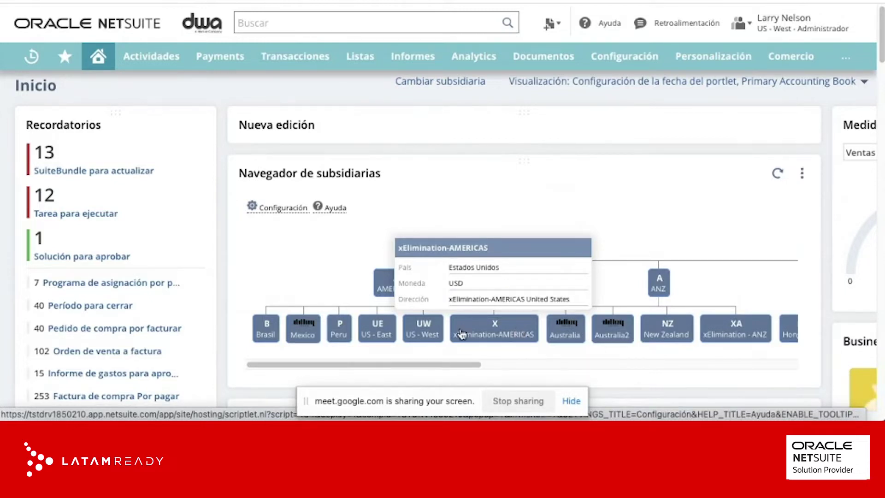
{"action": "mouse_move", "coordinate": [306, 340]}
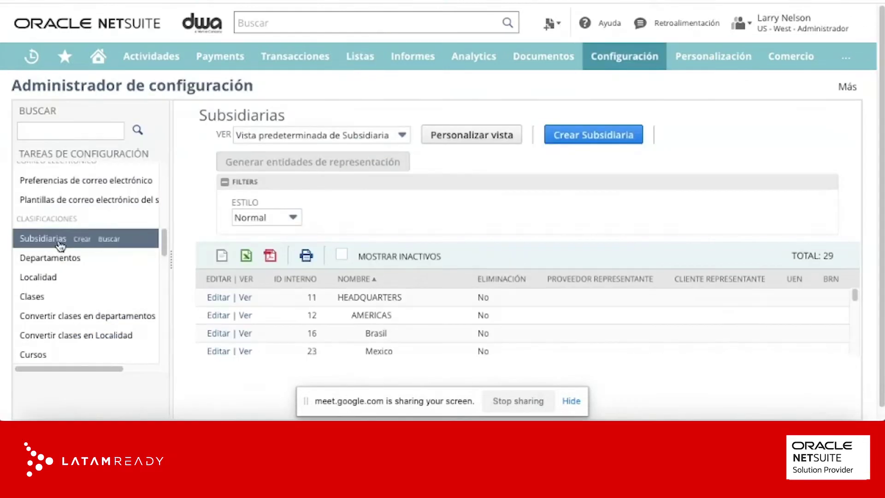
Step: Review the Subsidiarias, Departamentos, Clases and Localidad classification lists in the configuration manager
{"action": "scroll", "coordinate": [479, 323], "scroll_direction": "down", "scroll_amount": 3}
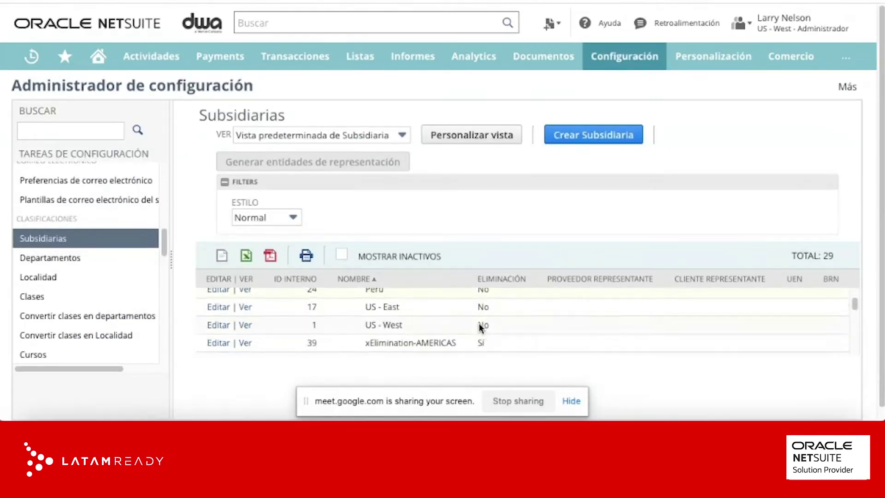
{"action": "left_click", "coordinate": [43, 259]}
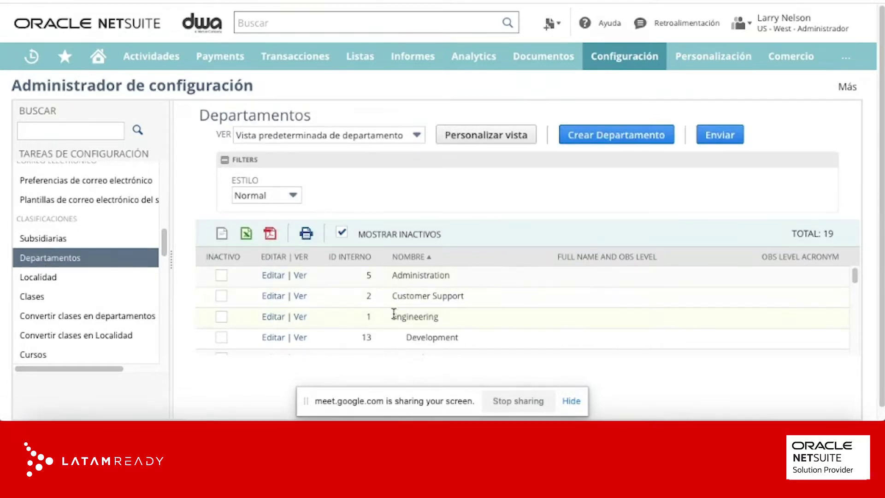
{"action": "scroll", "coordinate": [393, 324], "scroll_direction": "down", "scroll_amount": 1}
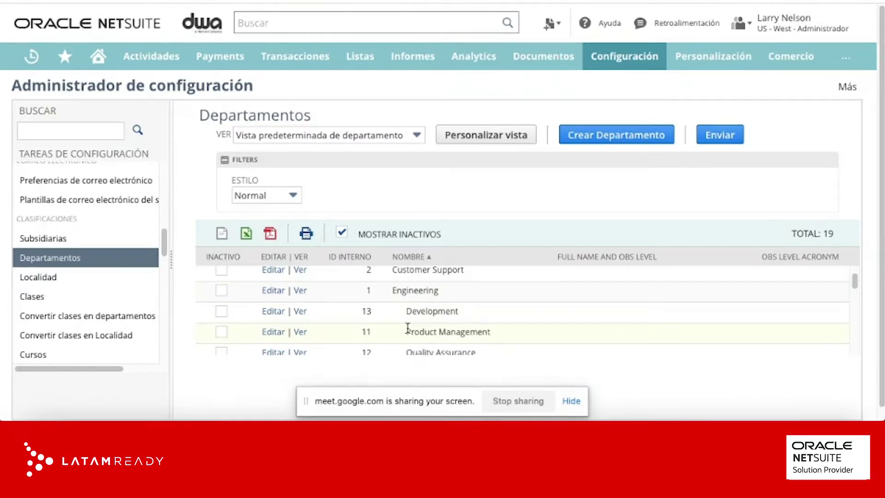
{"action": "left_click", "coordinate": [33, 298]}
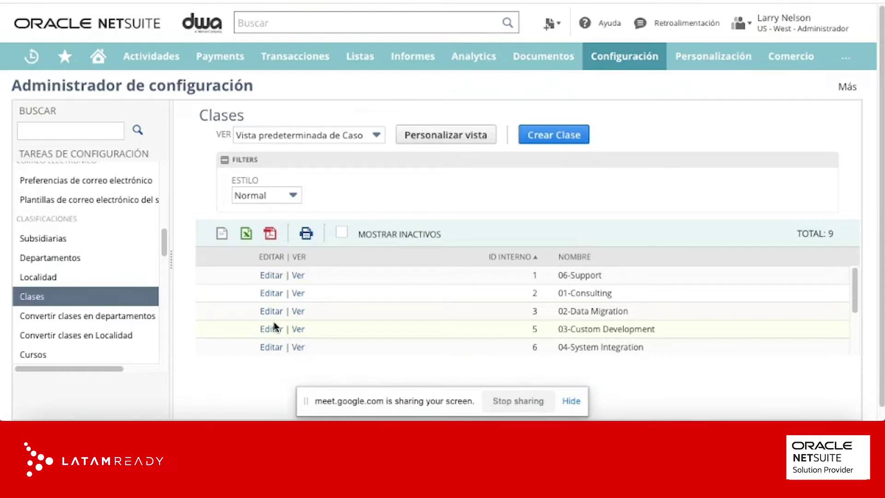
{"action": "left_click", "coordinate": [88, 299]}
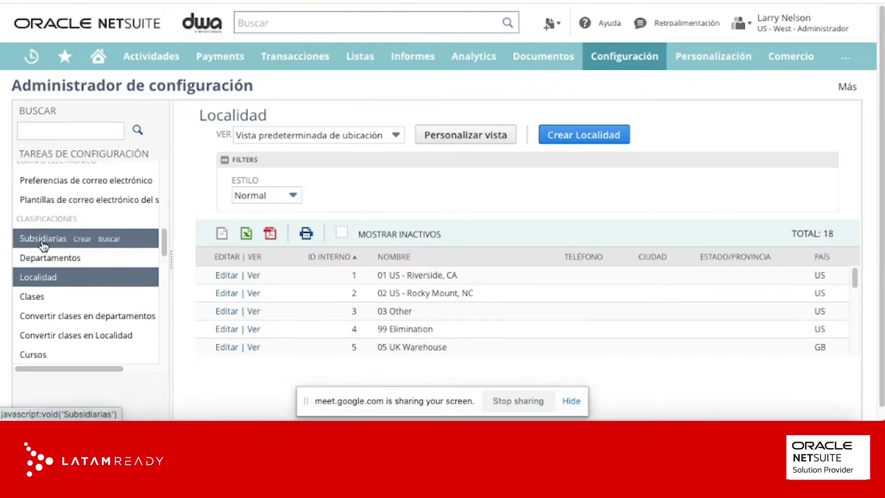
{"action": "scroll", "coordinate": [54, 286], "scroll_direction": "down", "scroll_amount": 3}
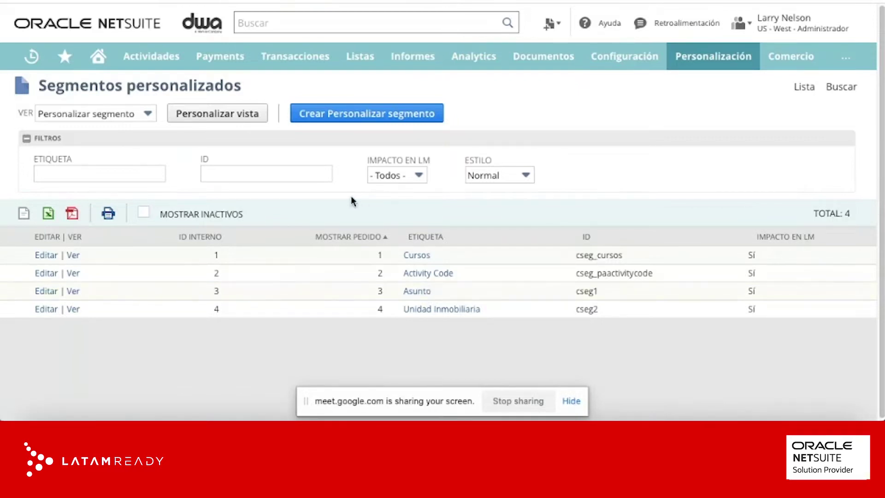
Step: Open the Estado de ingresos y gastos report from the financial reports
{"action": "mouse_move", "coordinate": [425, 68]}
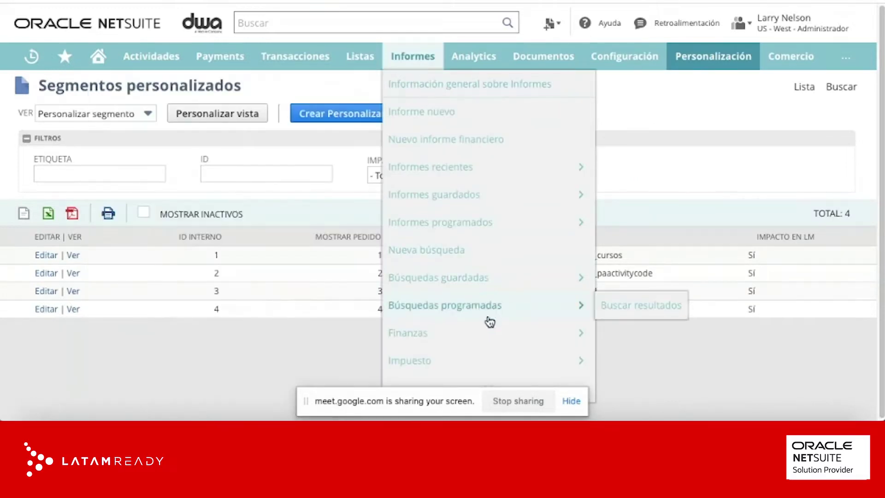
{"action": "mouse_move", "coordinate": [486, 341]}
{"action": "scroll", "coordinate": [484, 341], "scroll_direction": "down", "scroll_amount": 3}
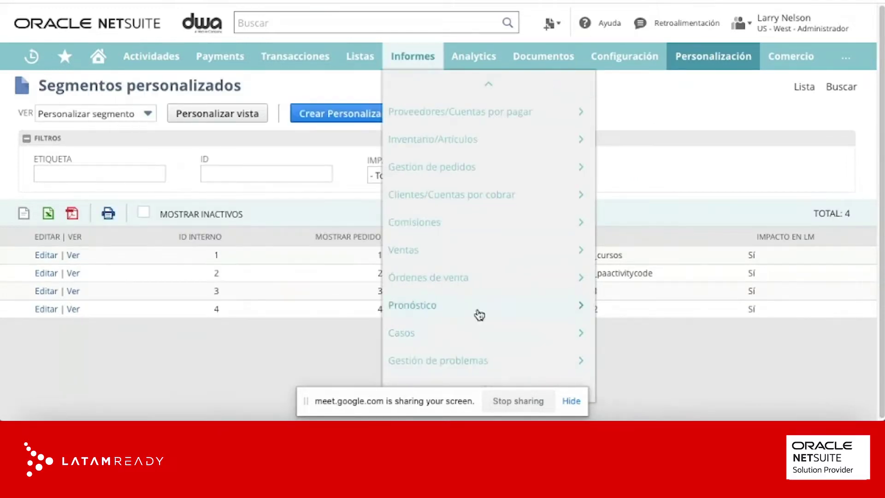
{"action": "scroll", "coordinate": [475, 277], "scroll_direction": "up", "scroll_amount": 5}
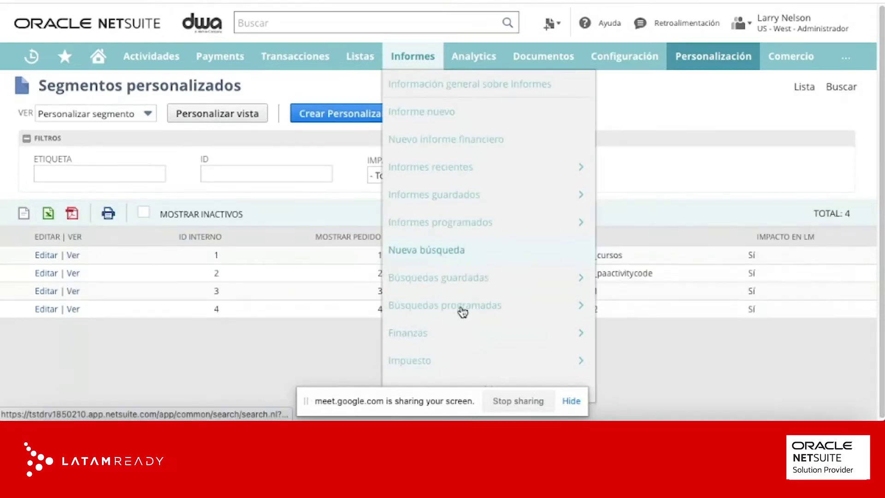
{"action": "mouse_move", "coordinate": [443, 344]}
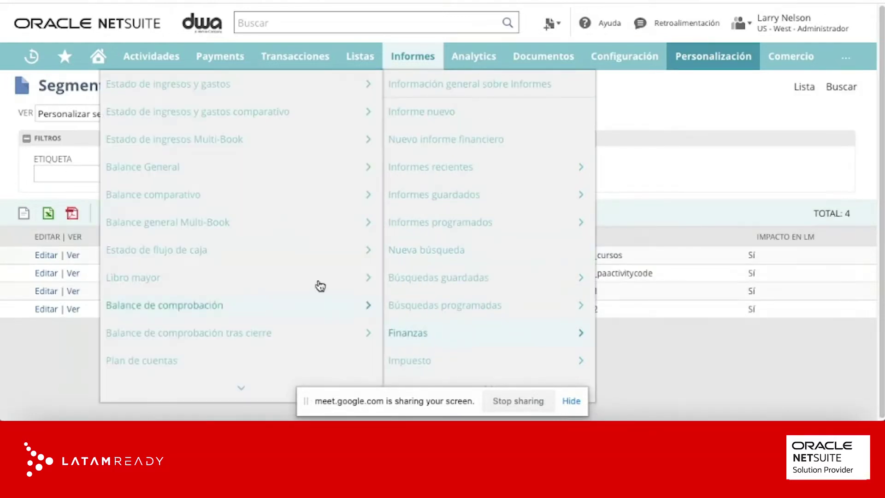
{"action": "mouse_move", "coordinate": [193, 93]}
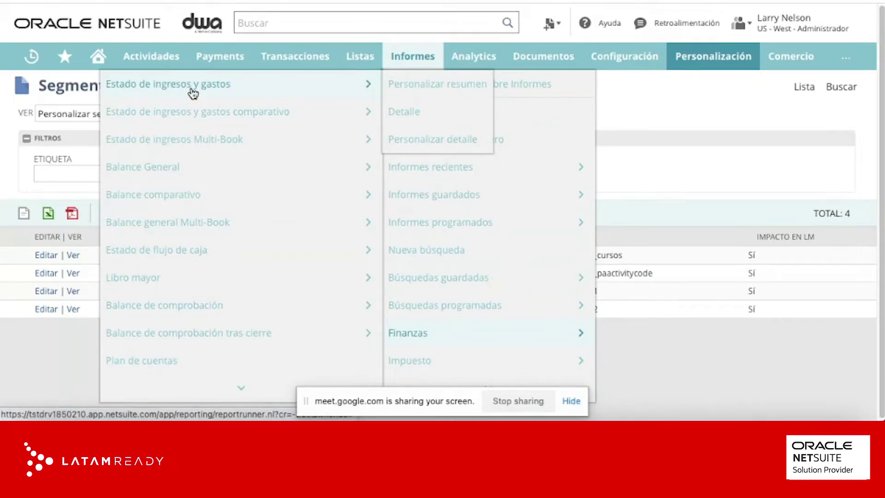
{"action": "left_click", "coordinate": [193, 93]}
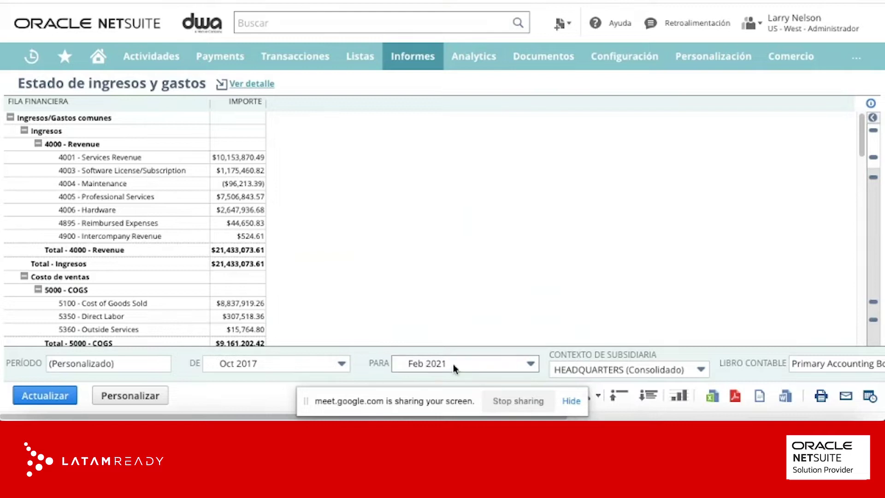
Step: Check the available subsidiary contexts, then set the report's columns to Subsidiaria and refresh the income statement
{"action": "left_click", "coordinate": [643, 374]}
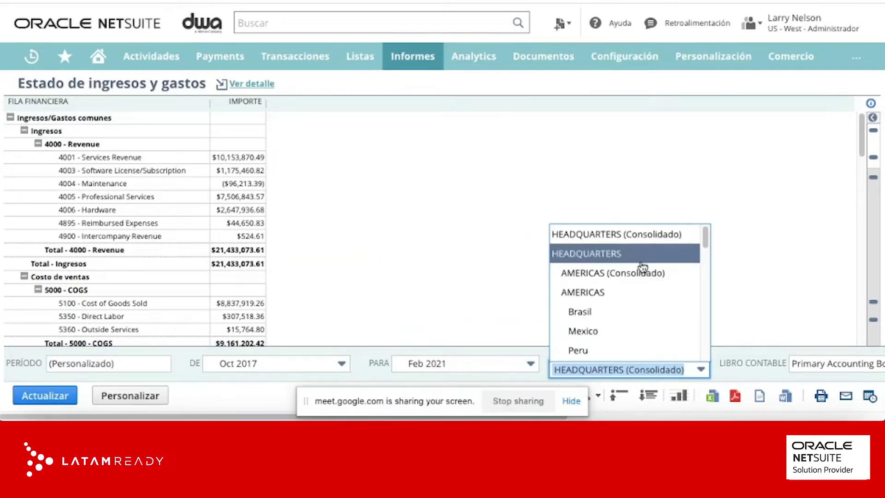
{"action": "left_click", "coordinate": [667, 417]}
{"action": "left_click", "coordinate": [602, 363]}
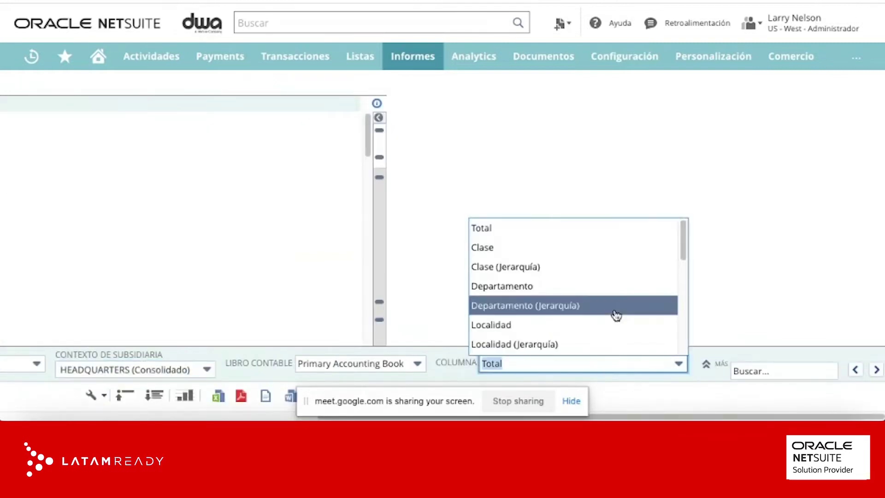
{"action": "scroll", "coordinate": [602, 301], "scroll_direction": "down", "scroll_amount": 6}
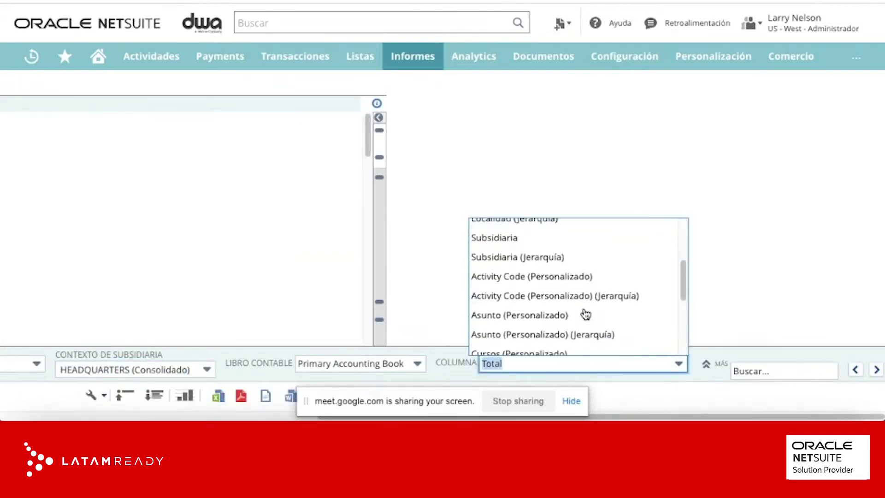
{"action": "scroll", "coordinate": [509, 270], "scroll_direction": "up", "scroll_amount": 1}
{"action": "left_click", "coordinate": [508, 269]}
{"action": "left_click_drag", "start_coordinate": [701, 417], "coordinate": [295, 410]}
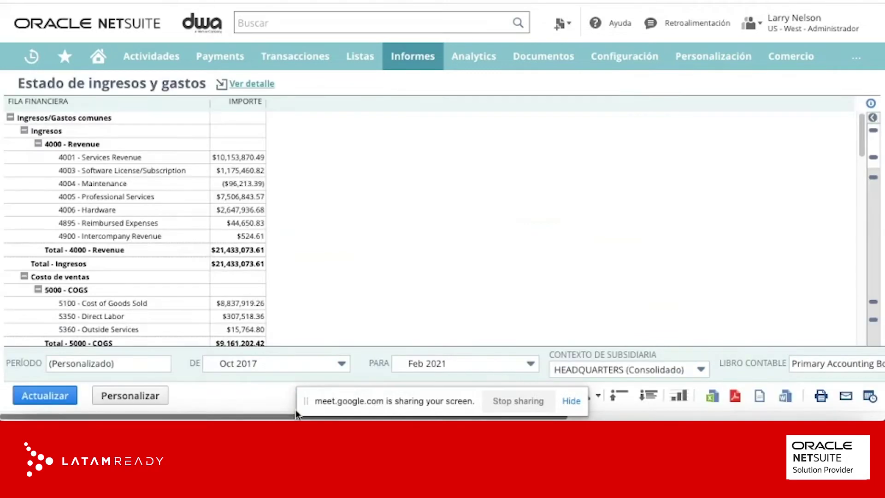
{"action": "left_click", "coordinate": [45, 396]}
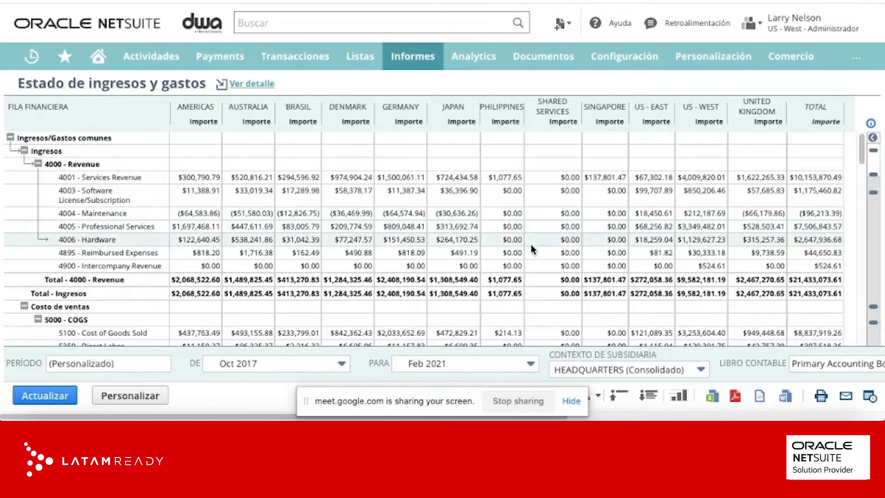
Step: Set the income statement's columns to Departamento and refresh the report
{"action": "left_click", "coordinate": [703, 417]}
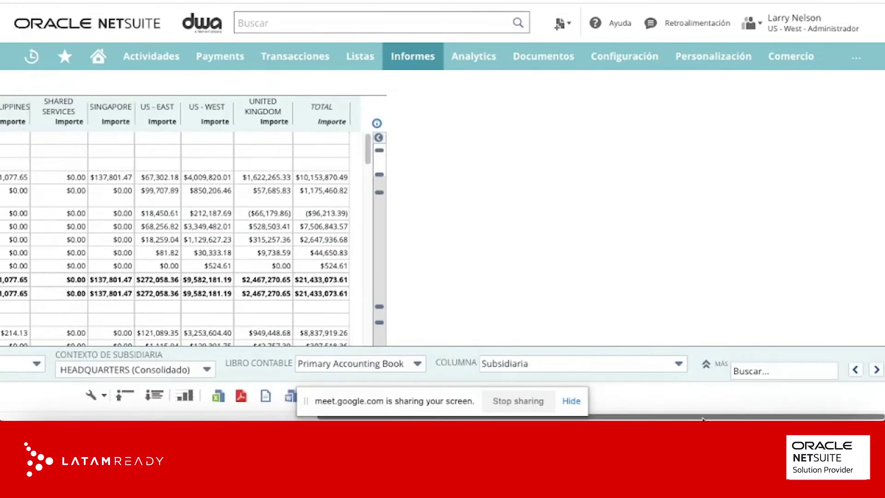
{"action": "left_click", "coordinate": [615, 365]}
{"action": "scroll", "coordinate": [628, 322], "scroll_direction": "up", "scroll_amount": 3}
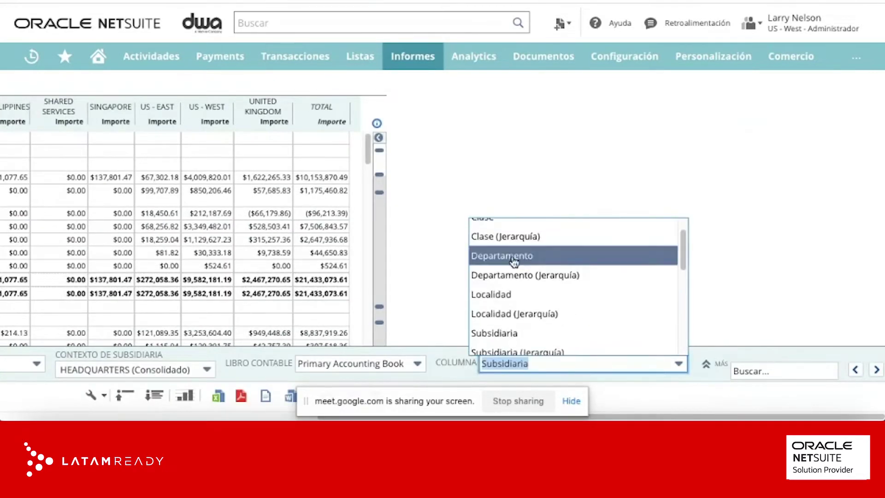
{"action": "left_click", "coordinate": [513, 260]}
{"action": "left_click_drag", "start_coordinate": [661, 417], "coordinate": [285, 418]}
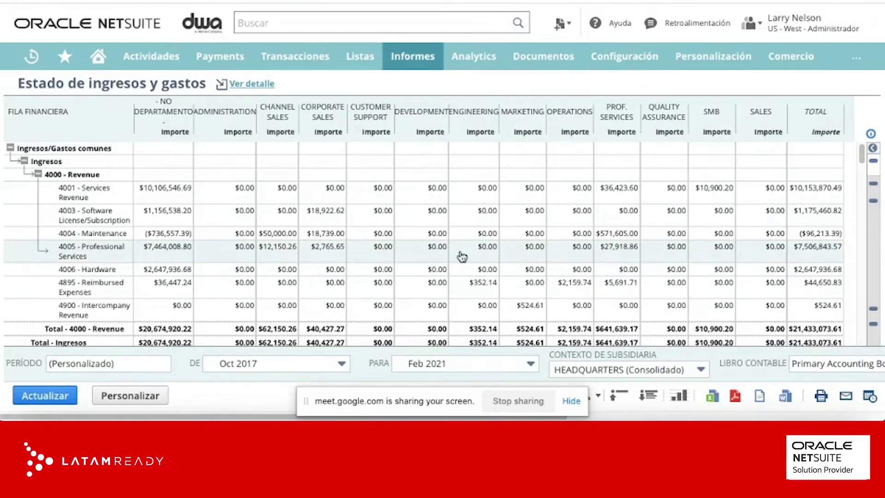
Step: Drill into the Prof. Services department's 4005 - Professional Services amount, review its sales invoices, and return to the summary report
{"action": "scroll", "coordinate": [616, 237], "scroll_direction": "down", "scroll_amount": 1}
{"action": "left_click", "coordinate": [616, 234]}
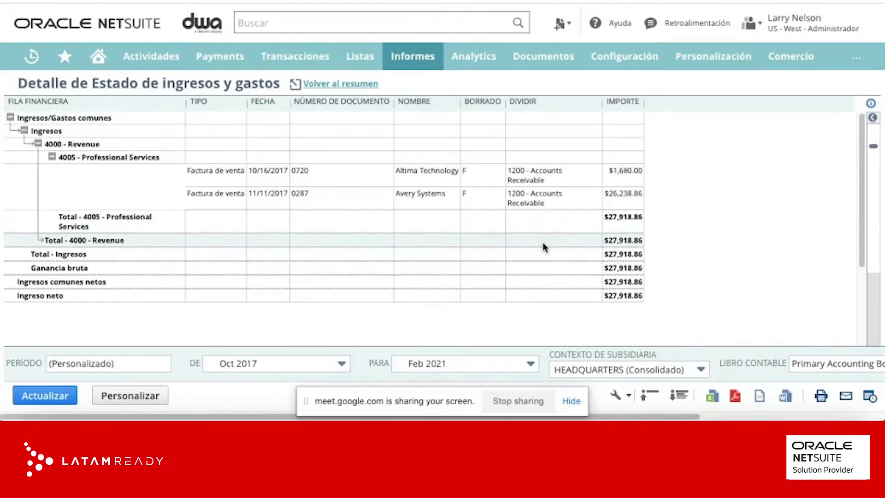
{"action": "right_click", "coordinate": [218, 170]}
{"action": "left_click", "coordinate": [252, 172]}
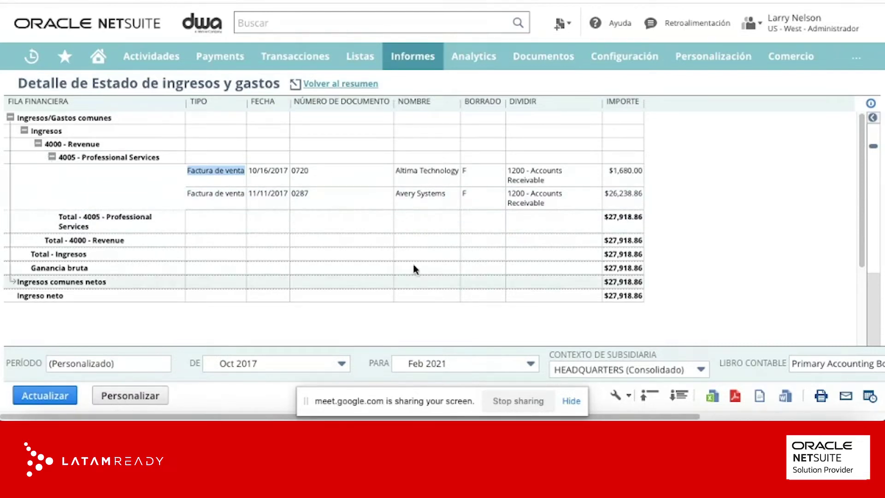
{"action": "left_click", "coordinate": [324, 86]}
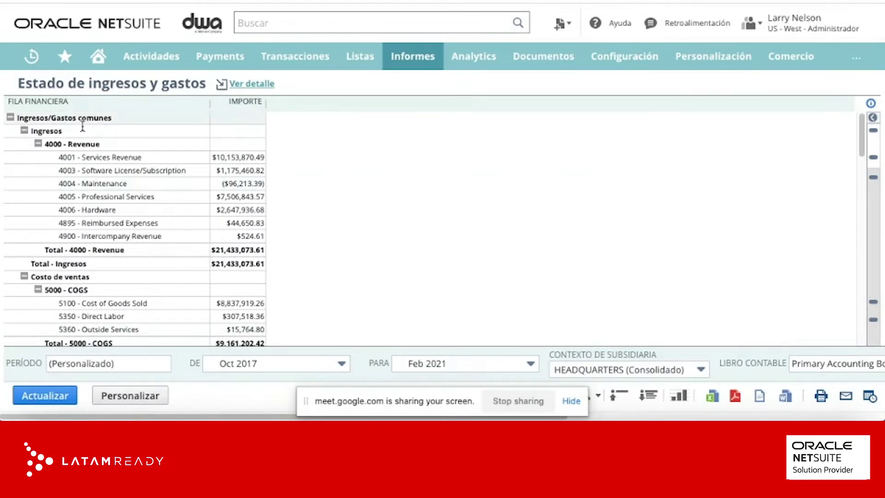
Step: Open the Estado de ingresos y gastos report for customization in the financial report builder
{"action": "left_click", "coordinate": [146, 396]}
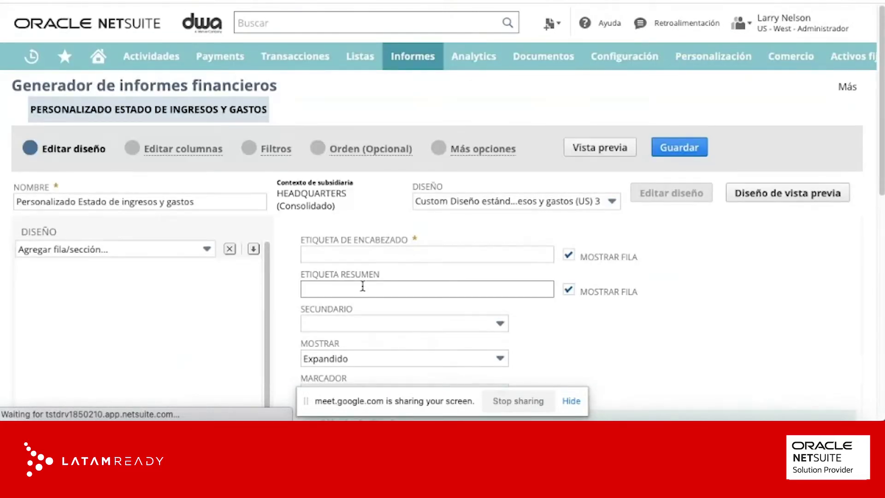
{"action": "scroll", "coordinate": [362, 284], "scroll_direction": "up", "scroll_amount": 5}
{"action": "scroll", "coordinate": [361, 285], "scroll_direction": "up", "scroll_amount": 4}
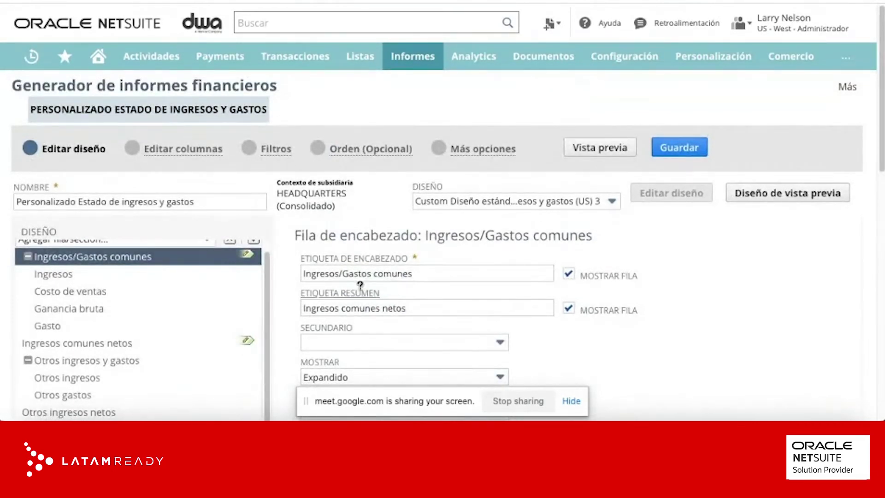
{"action": "mouse_move", "coordinate": [424, 68]}
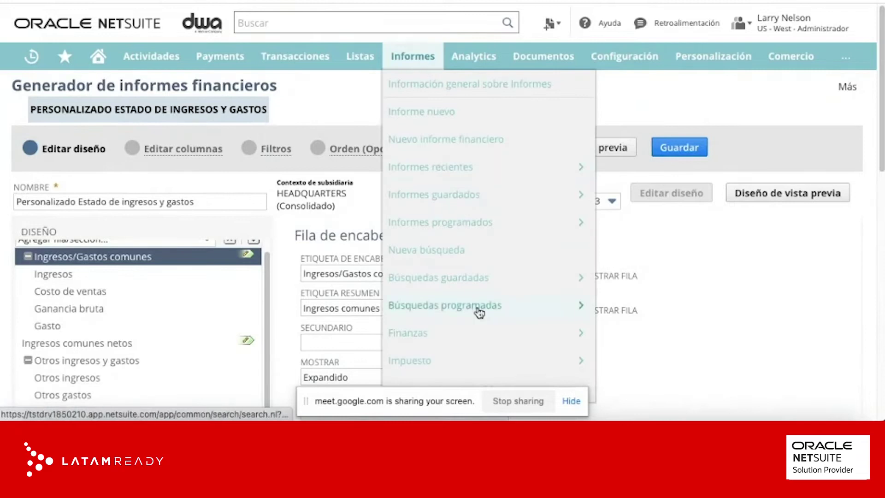
{"action": "mouse_move", "coordinate": [474, 338]}
{"action": "mouse_move", "coordinate": [204, 89]}
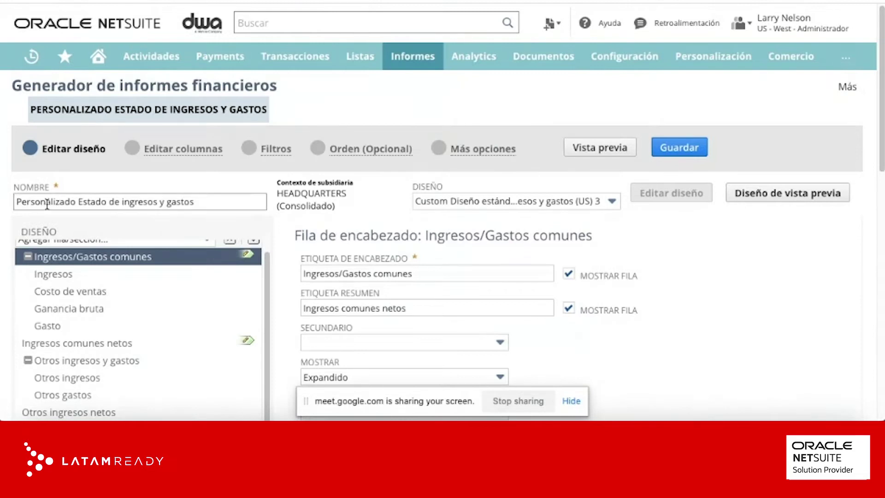
Step: Replace the word Personalizado in the custom report's name with the person's first name in capitals, keeping "Estado de ingresos y gastos"
{"action": "double_click", "coordinate": [47, 204]}
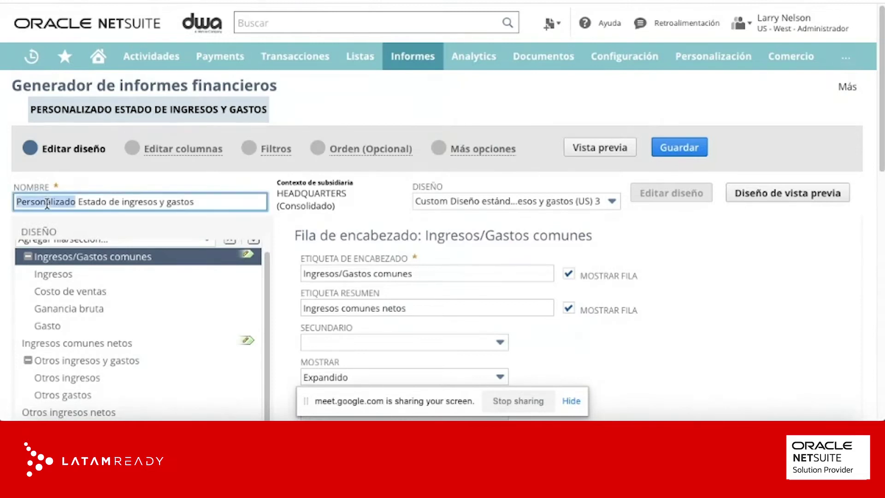
{"action": "type", "text": "EST"}
{"action": "key", "text": "BackSpace"}
{"action": "key", "text": "BackSpace"}
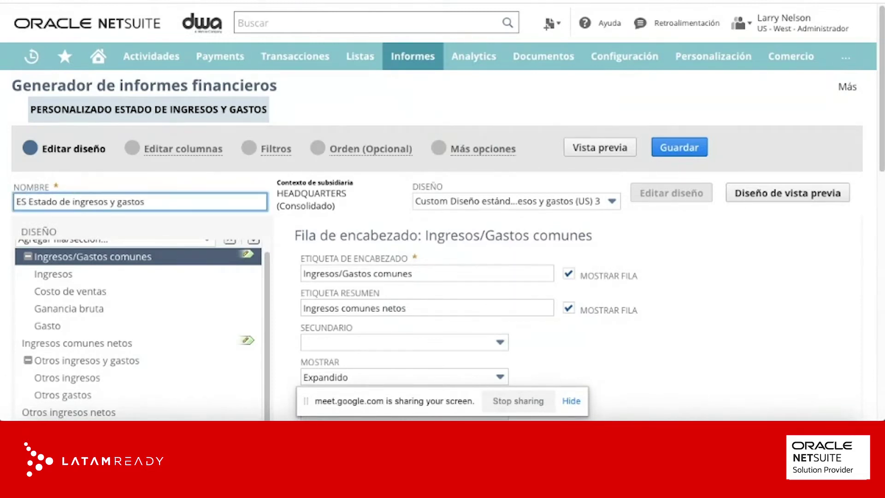
{"action": "type", "text": "DGARD"}
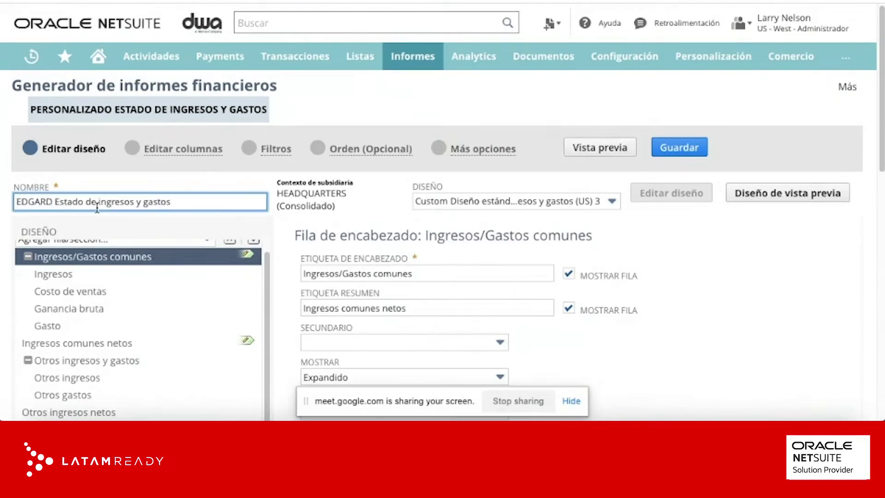
Step: Review the available report layouts and the header row settings for Ingresos/Gastos comunes, including its summary calculation
{"action": "left_click", "coordinate": [568, 203]}
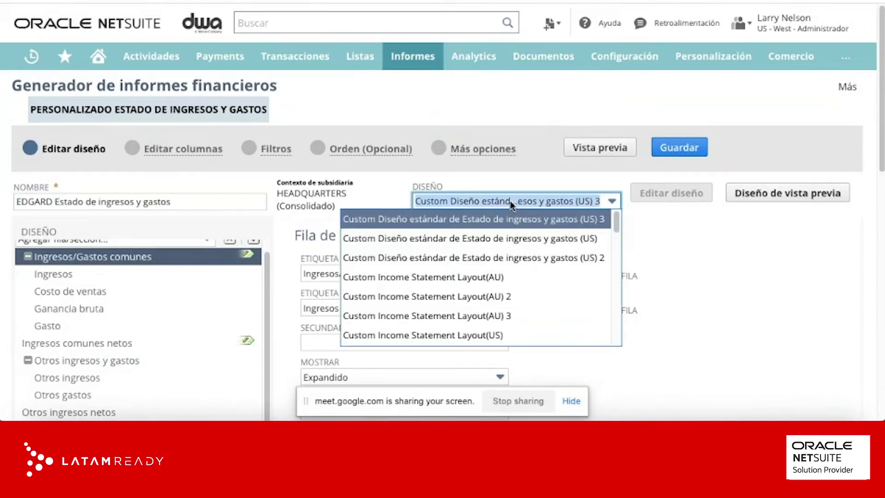
{"action": "left_click", "coordinate": [682, 238]}
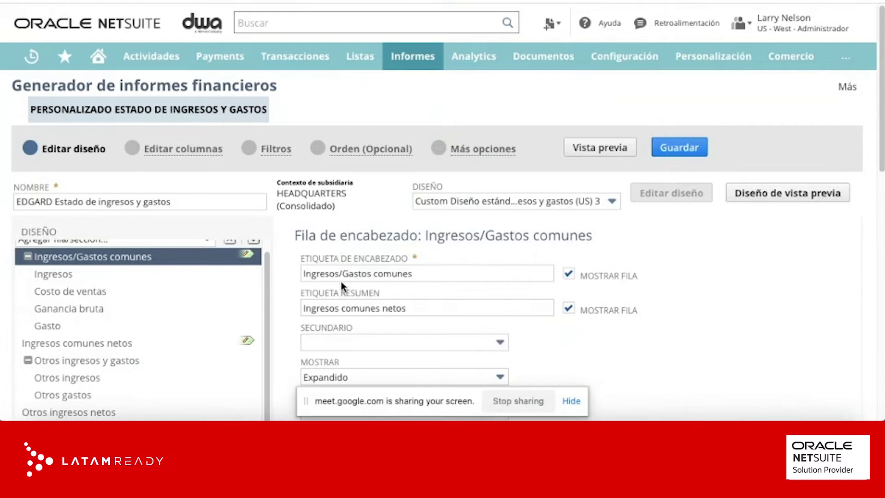
{"action": "scroll", "coordinate": [247, 291], "scroll_direction": "down", "scroll_amount": 5}
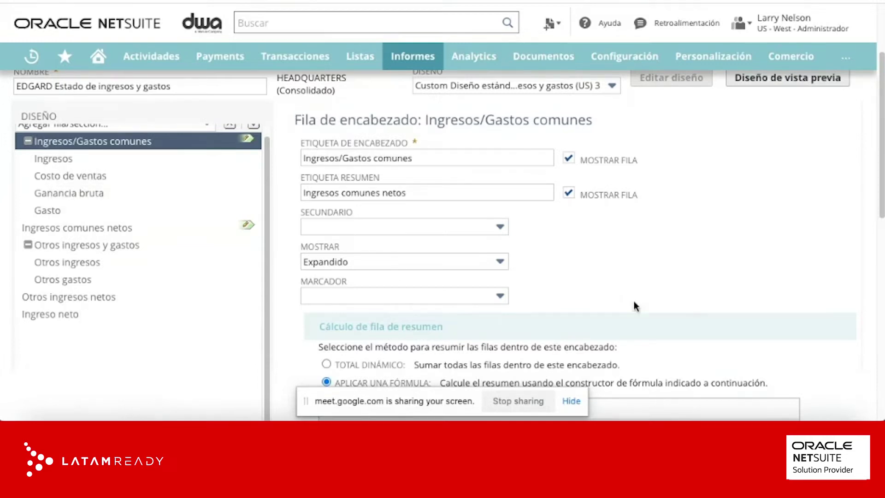
{"action": "scroll", "coordinate": [634, 305], "scroll_direction": "down", "scroll_amount": 10}
{"action": "scroll", "coordinate": [634, 302], "scroll_direction": "up", "scroll_amount": 15}
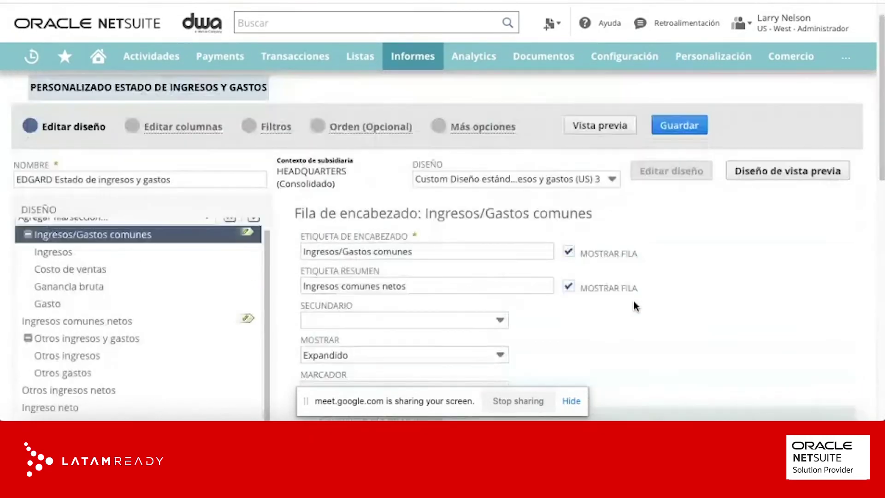
Step: Open the Ingresos row's section criteria for editing, accepting the duplication into a custom section
{"action": "left_click", "coordinate": [59, 258]}
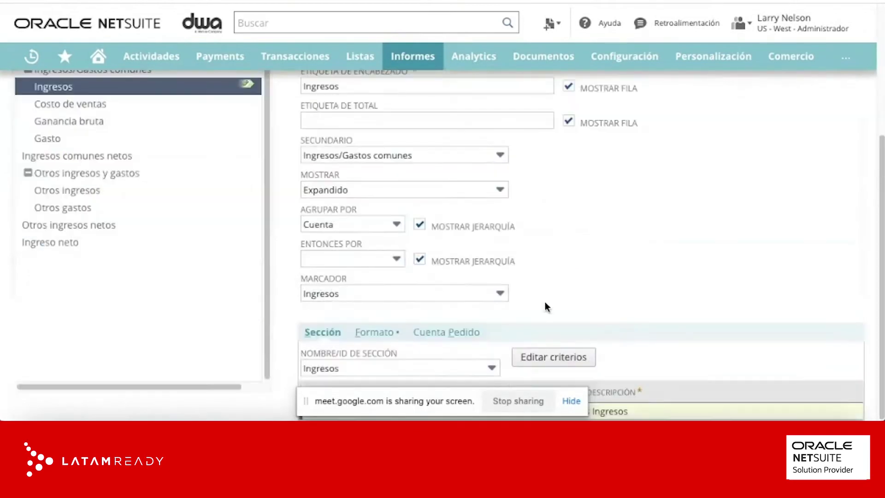
{"action": "scroll", "coordinate": [612, 318], "scroll_direction": "down", "scroll_amount": 1}
{"action": "left_click_drag", "start_coordinate": [446, 389], "coordinate": [613, 2]}
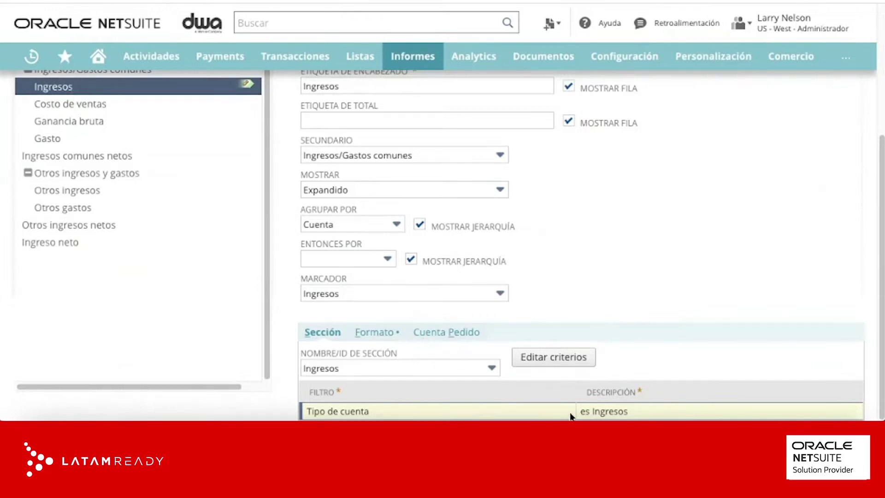
{"action": "left_click", "coordinate": [555, 361]}
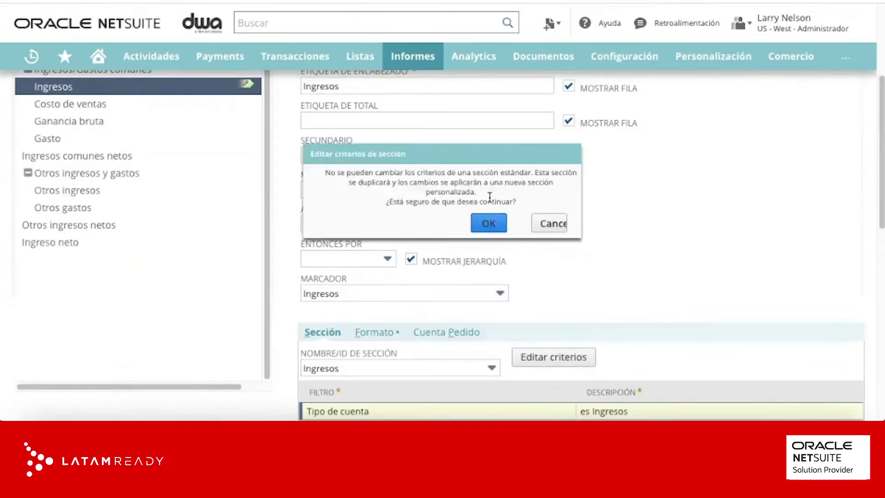
{"action": "key", "text": "Return"}
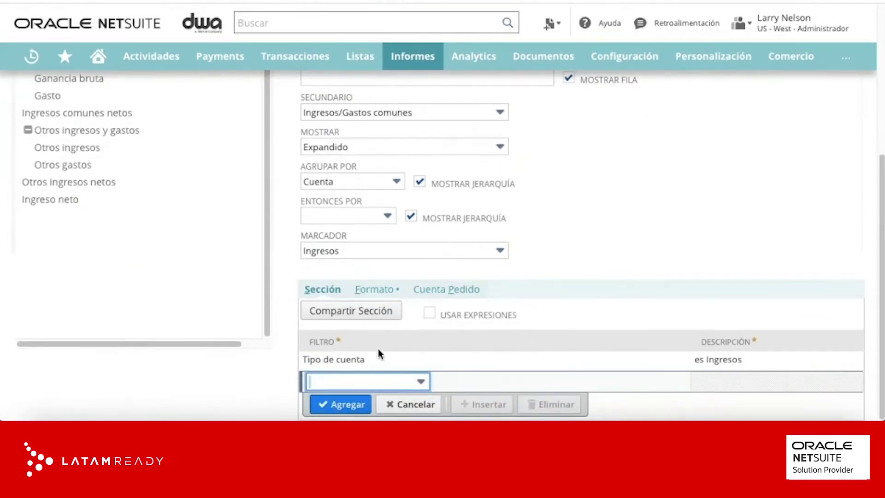
Step: Add a Nombre del departamento filter to the Ingresos section, set to any of Sales
{"action": "left_click", "coordinate": [419, 382]}
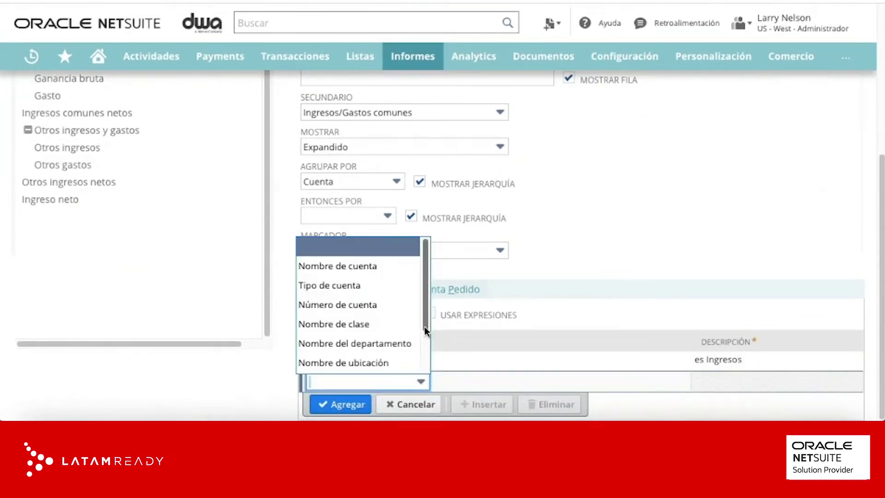
{"action": "left_click", "coordinate": [392, 344]}
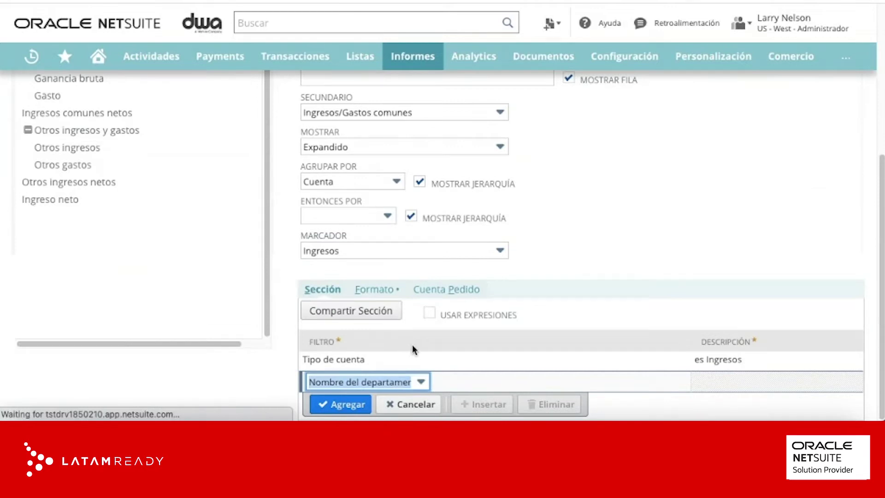
{"action": "left_click", "coordinate": [348, 252]}
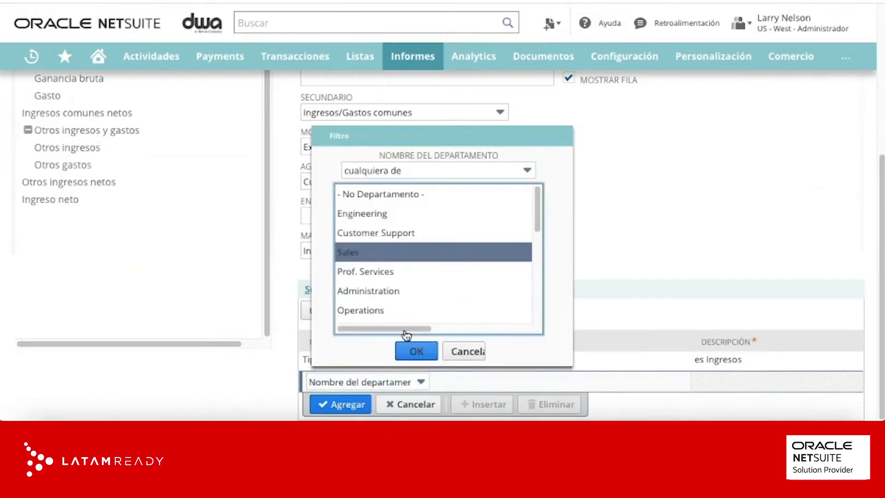
{"action": "left_click", "coordinate": [415, 349]}
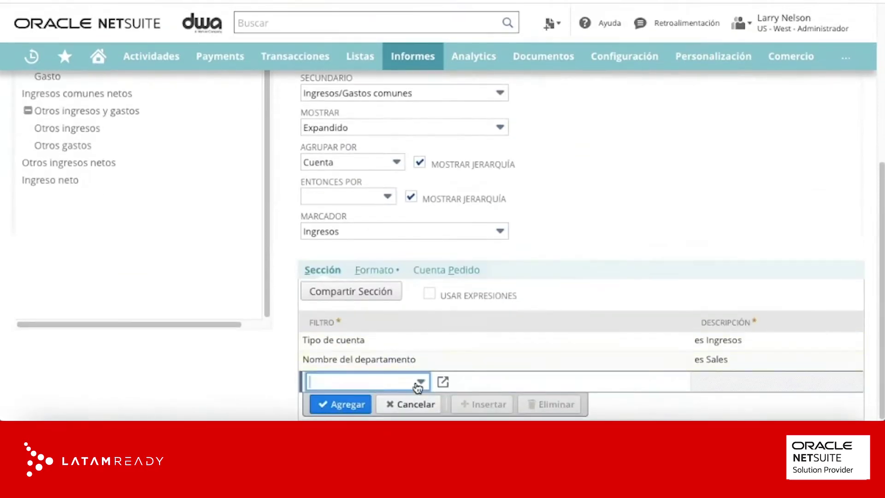
Step: Add a Número de cuenta filter to the Ingresos section with the condition "comienza con" 5
{"action": "left_click", "coordinate": [419, 382]}
{"action": "left_click", "coordinate": [366, 304]}
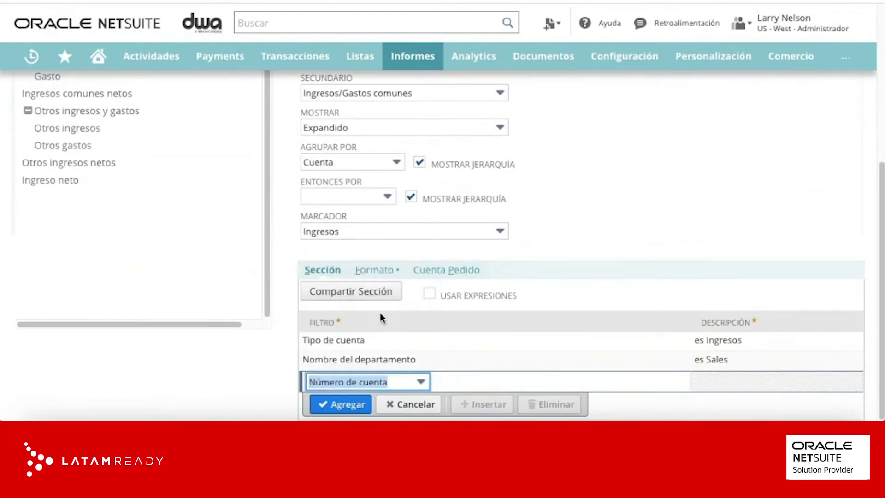
{"action": "left_click", "coordinate": [386, 310]}
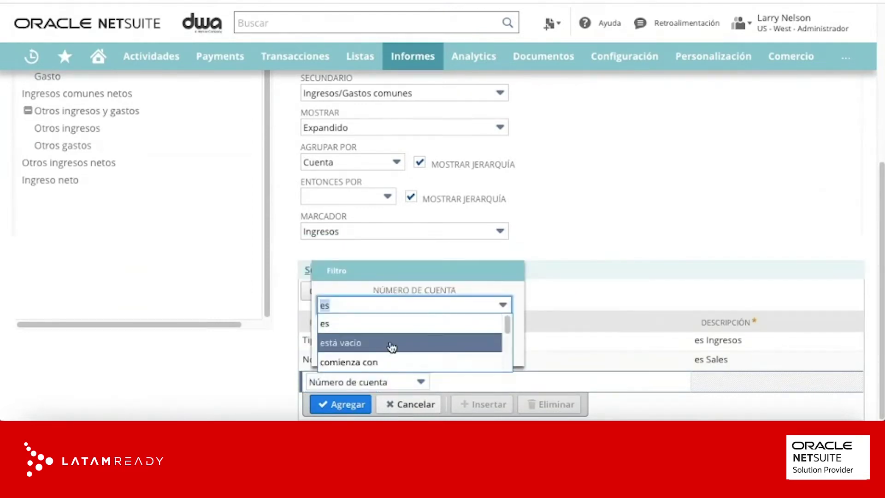
{"action": "left_click", "coordinate": [368, 361]}
{"action": "left_click", "coordinate": [369, 328]}
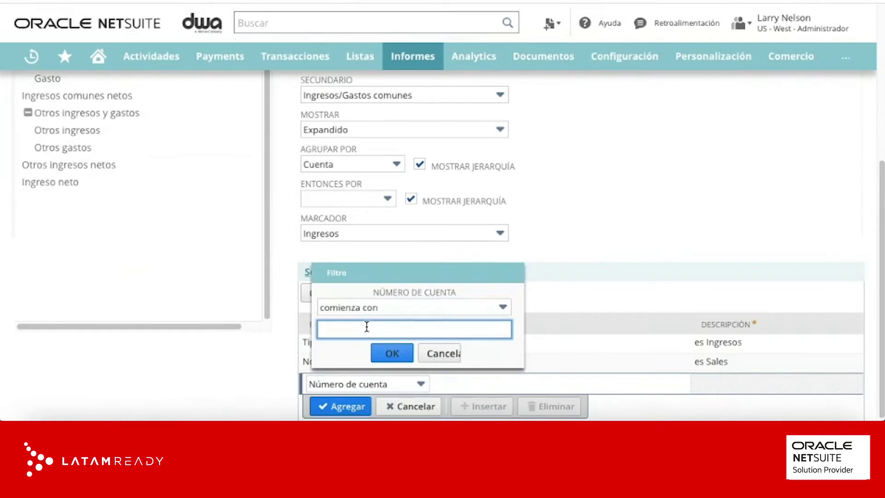
{"action": "type", "text": "5"}
{"action": "left_click", "coordinate": [392, 353]}
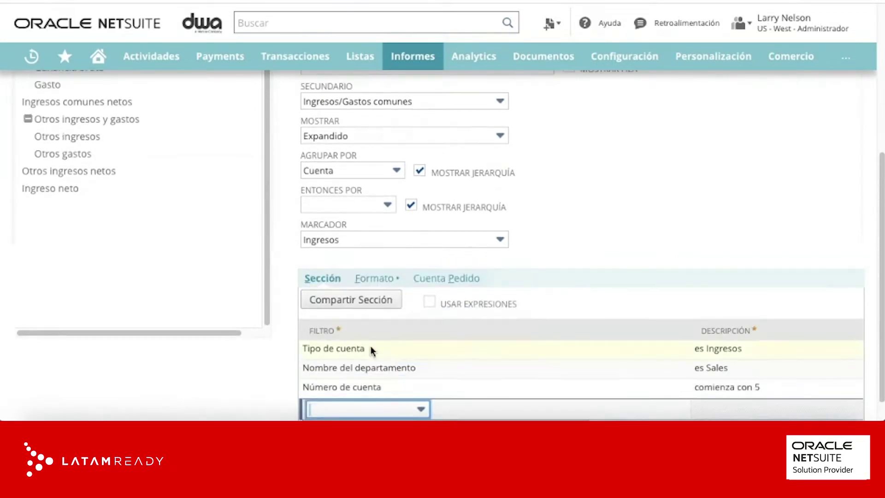
Step: Open the custom report's additional options and review the audience lists for roles, subsidiaries, departments, groups and employees
{"action": "scroll", "coordinate": [579, 359], "scroll_direction": "up", "scroll_amount": 5}
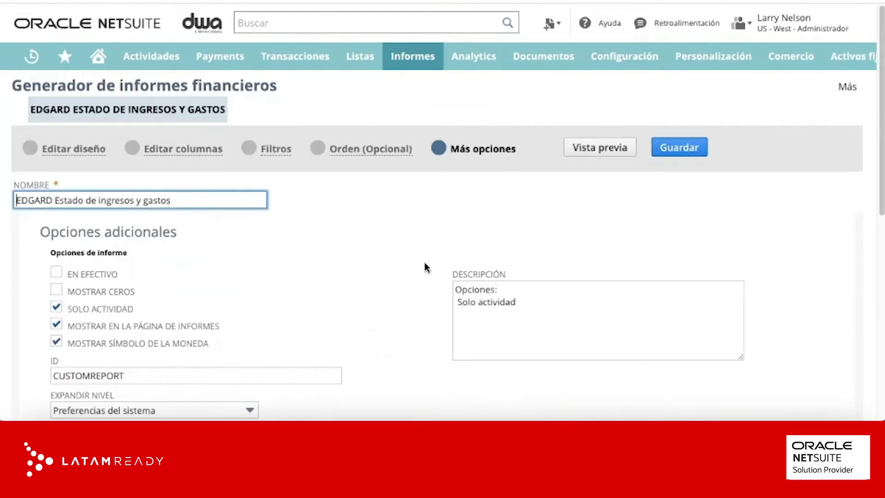
{"action": "scroll", "coordinate": [424, 266], "scroll_direction": "down", "scroll_amount": 10}
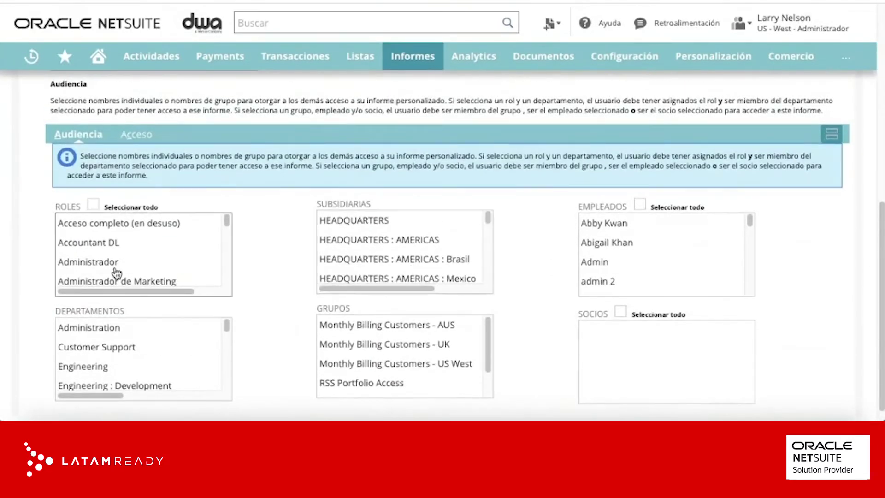
{"action": "scroll", "coordinate": [116, 274], "scroll_direction": "down", "scroll_amount": 3}
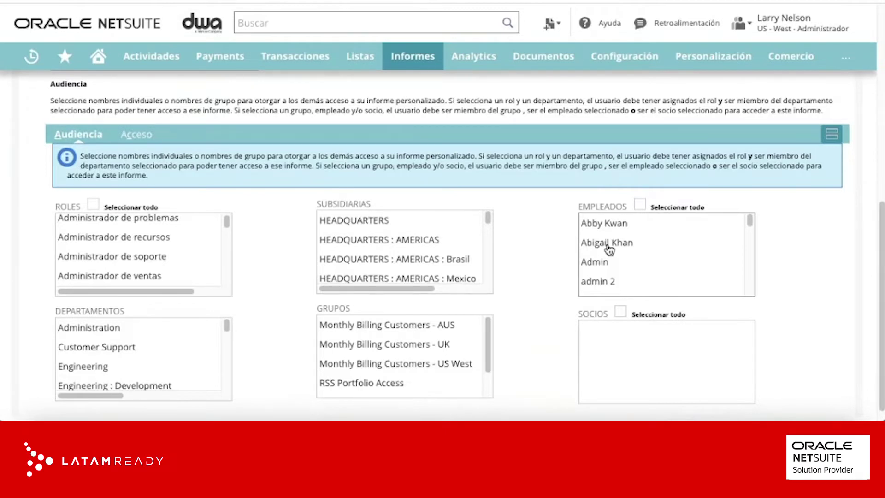
{"action": "scroll", "coordinate": [609, 249], "scroll_direction": "up", "scroll_amount": 2}
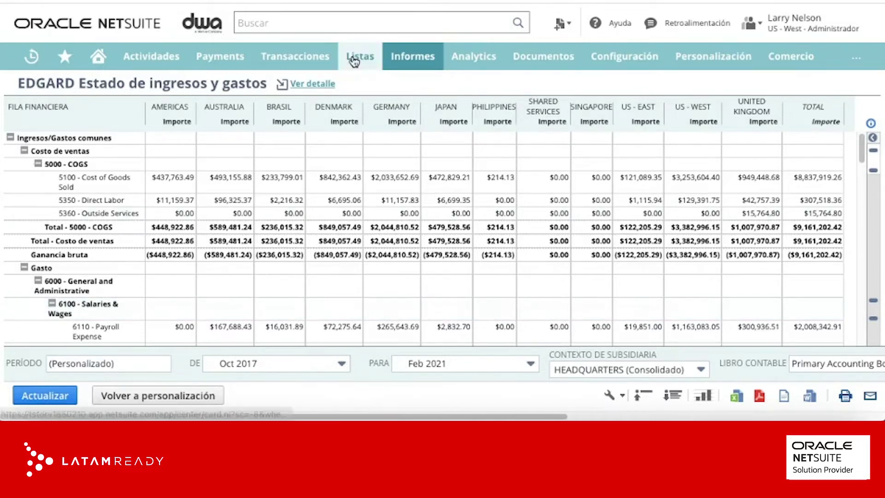
Step: Open the consolidated exchange rates list (Tipos de cambio consolidados) from the accounting lists in a new tab
{"action": "mouse_move", "coordinate": [360, 57]}
{"action": "mouse_move", "coordinate": [397, 113]}
{"action": "mouse_move", "coordinate": [596, 388]}
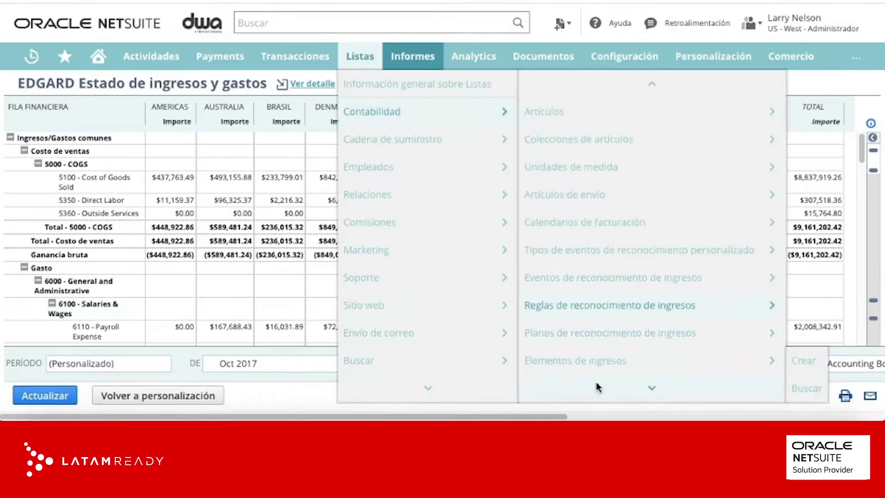
{"action": "right_click", "coordinate": [599, 278]}
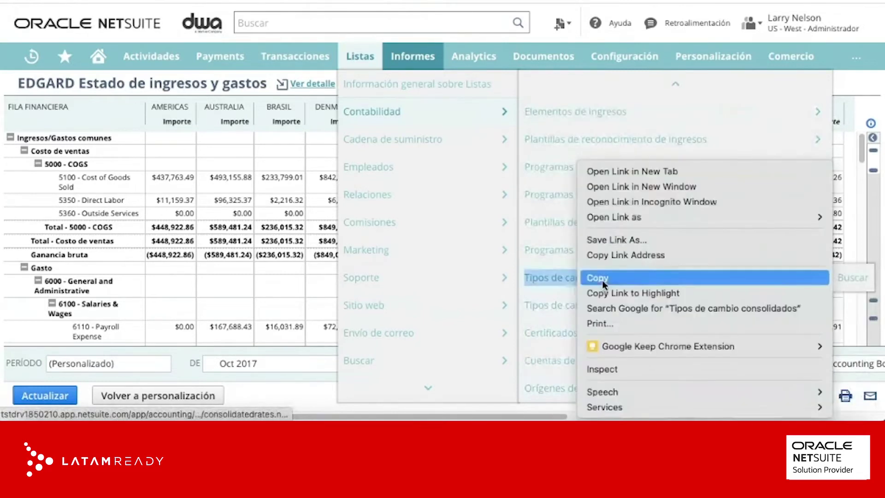
{"action": "left_click", "coordinate": [620, 171]}
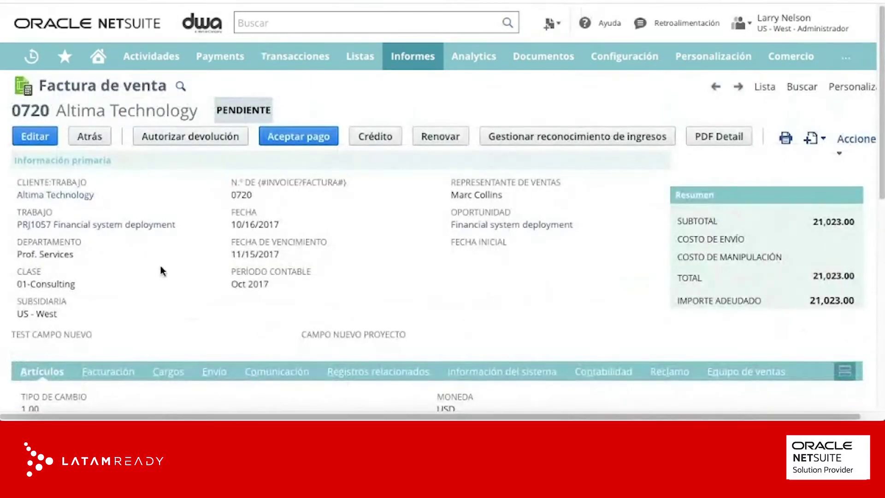
Step: Review the sales invoice's billing and item details, highlighting its exchange rate and amount due
{"action": "scroll", "coordinate": [166, 269], "scroll_direction": "down", "scroll_amount": 1}
{"action": "scroll", "coordinate": [169, 274], "scroll_direction": "down", "scroll_amount": 2}
{"action": "left_click", "coordinate": [104, 267]}
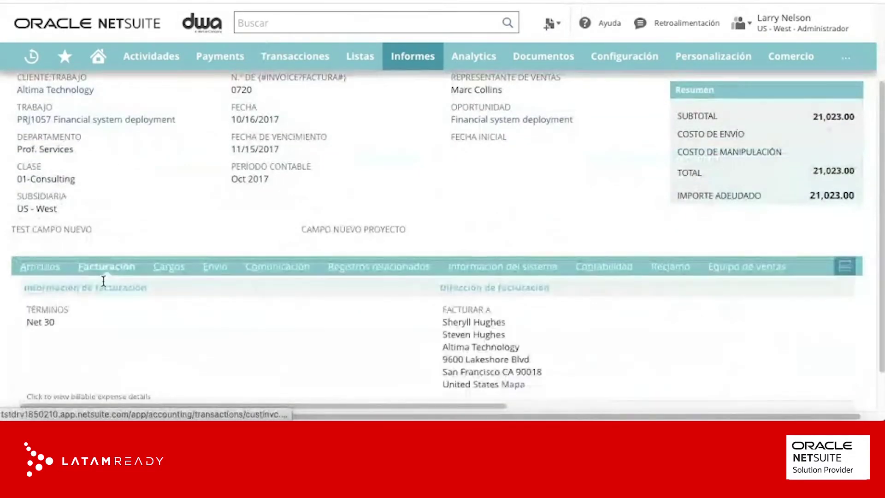
{"action": "left_click", "coordinate": [41, 267]}
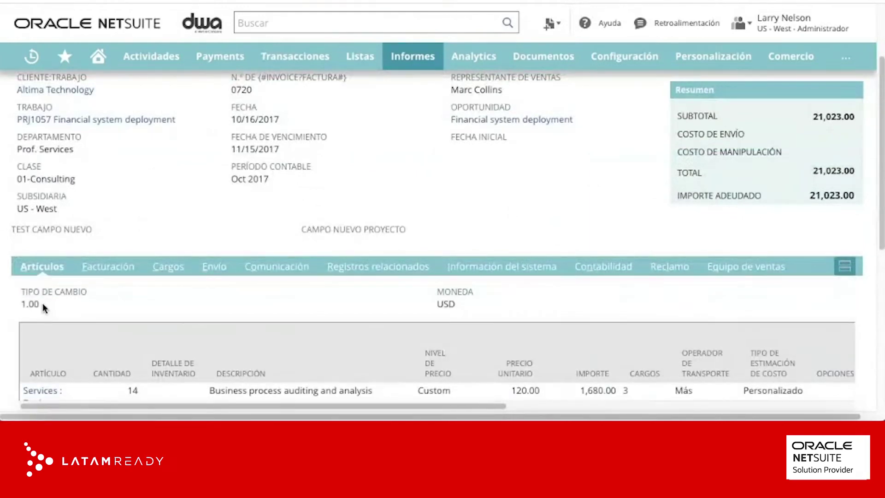
{"action": "left_click_drag", "start_coordinate": [42, 307], "coordinate": [21, 303]}
{"action": "left_click_drag", "start_coordinate": [811, 195], "coordinate": [853, 193]}
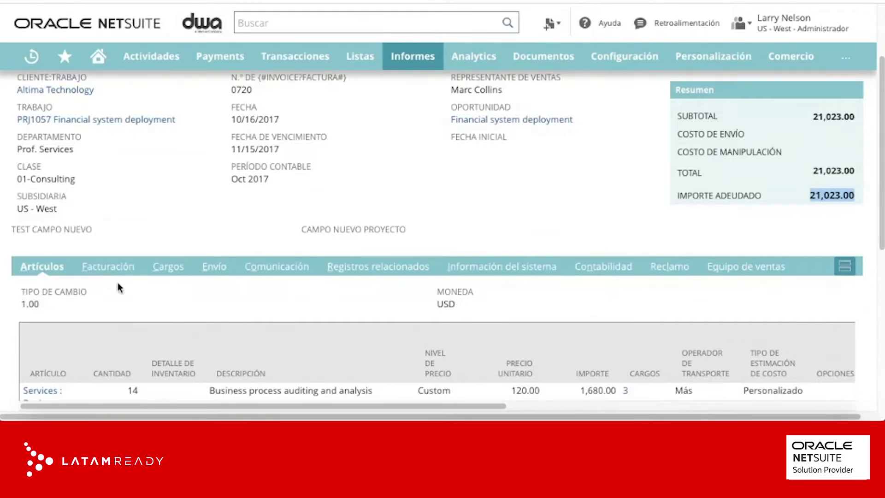
{"action": "scroll", "coordinate": [260, 321], "scroll_direction": "up", "scroll_amount": 3}
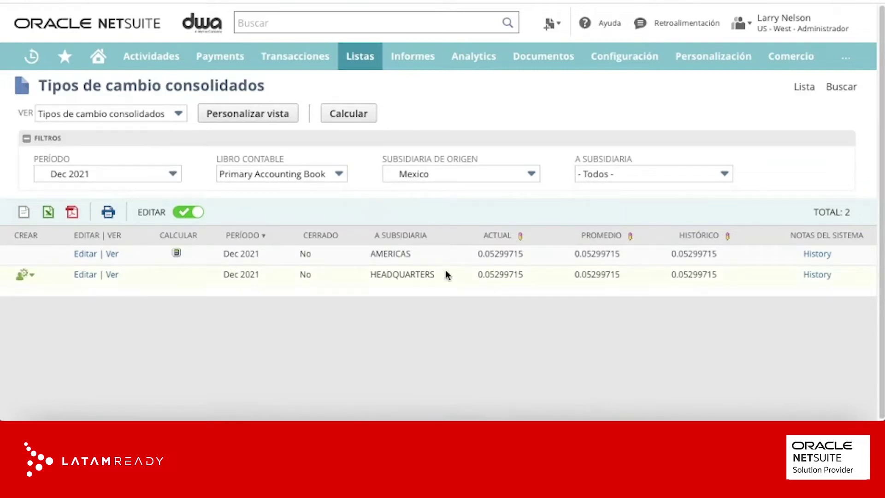
Step: Examine Mexico's consolidated exchange rate row for HEADQUARTERS and the Mexico and AMERICAS nodes in the subsidiary navigator
{"action": "left_click_drag", "start_coordinate": [435, 278], "coordinate": [364, 276]}
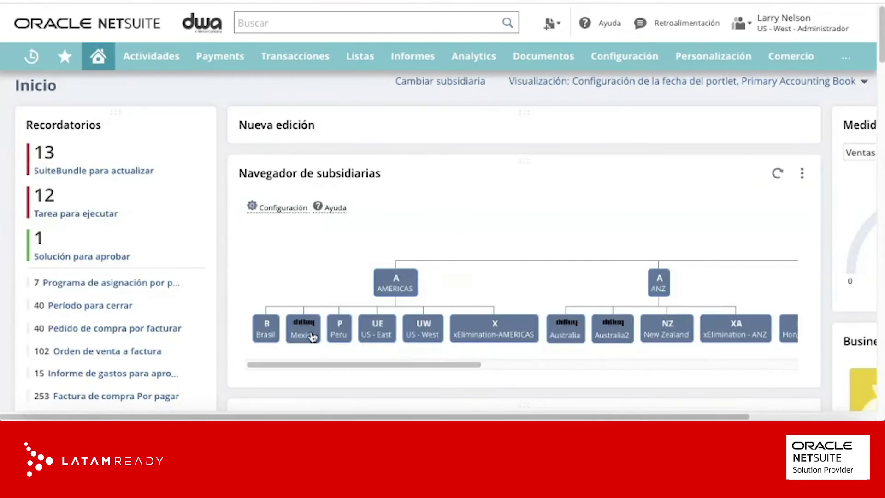
{"action": "mouse_move", "coordinate": [301, 330]}
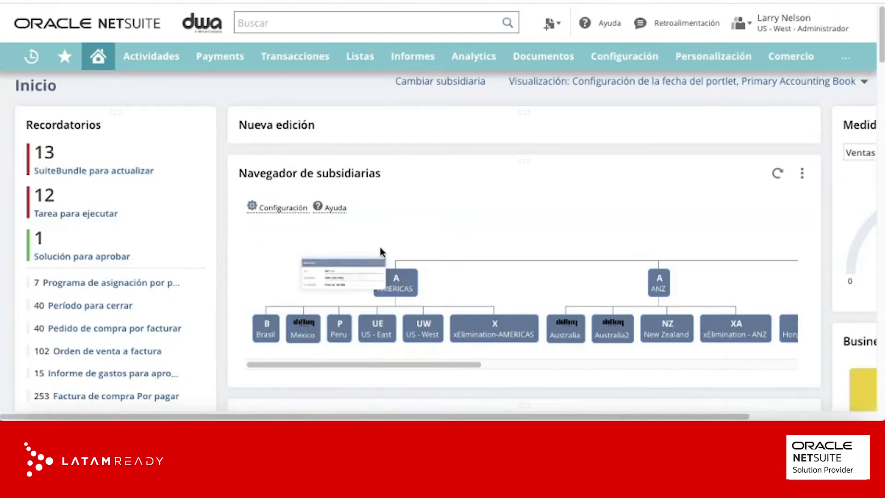
{"action": "mouse_move", "coordinate": [398, 279]}
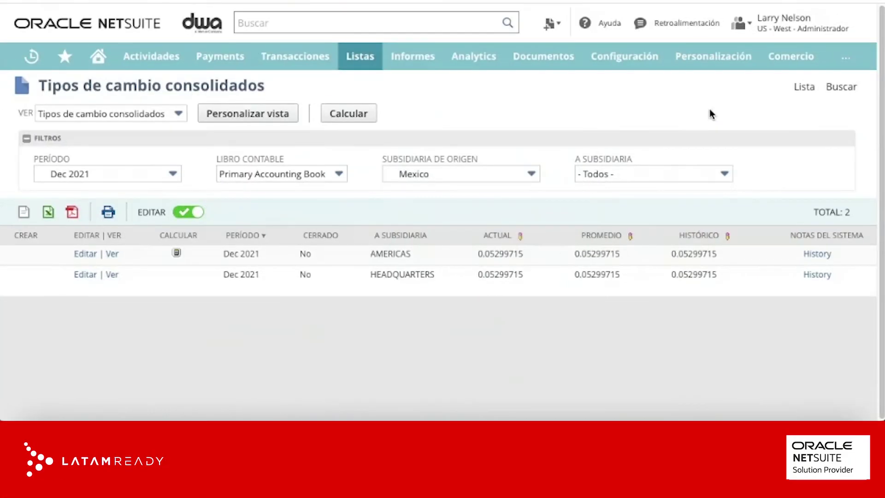
Step: Open the accounting books list (Libros contables) from the accounting setup in a new tab and highlight the listed books
{"action": "mouse_move", "coordinate": [628, 61]}
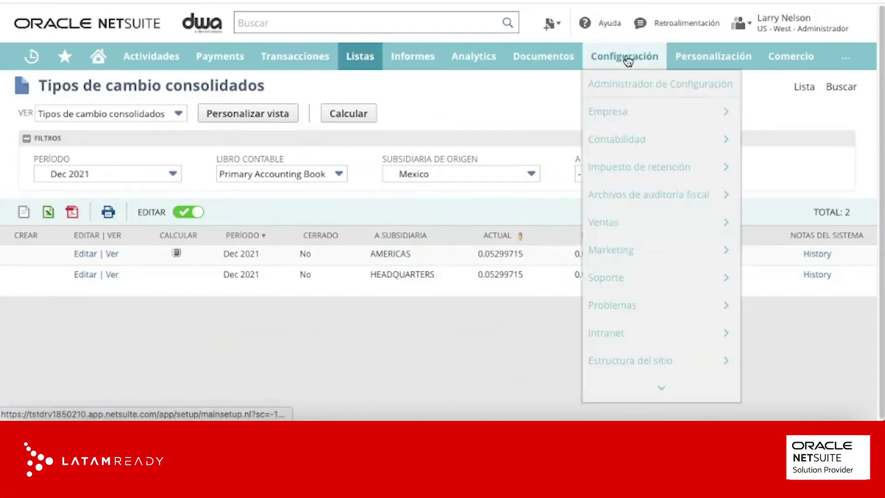
{"action": "mouse_move", "coordinate": [632, 119]}
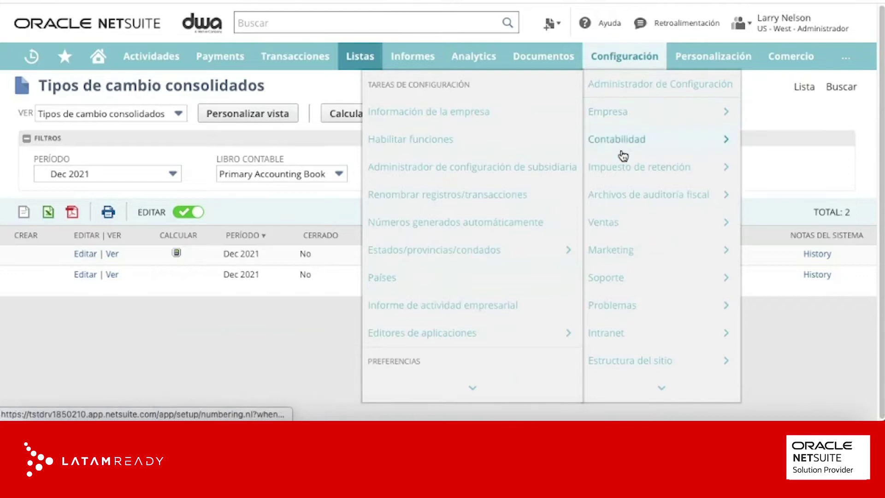
{"action": "mouse_move", "coordinate": [622, 147]}
{"action": "mouse_move", "coordinate": [471, 385]}
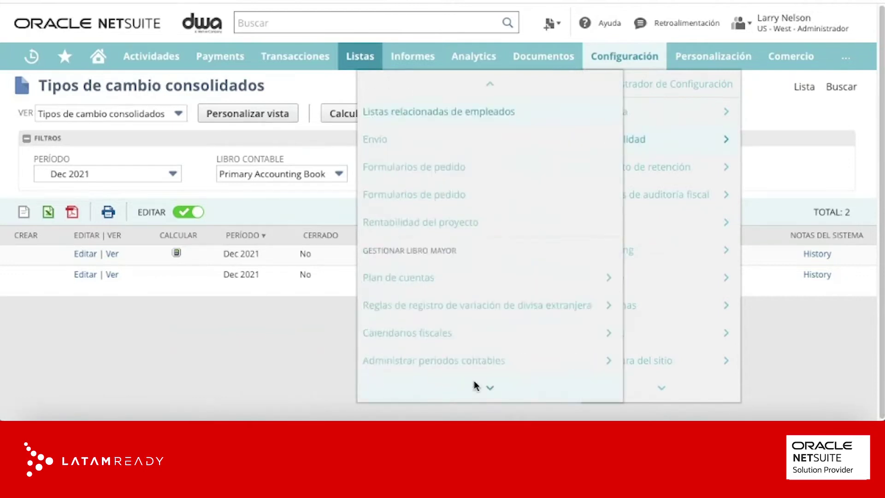
{"action": "right_click", "coordinate": [429, 314]}
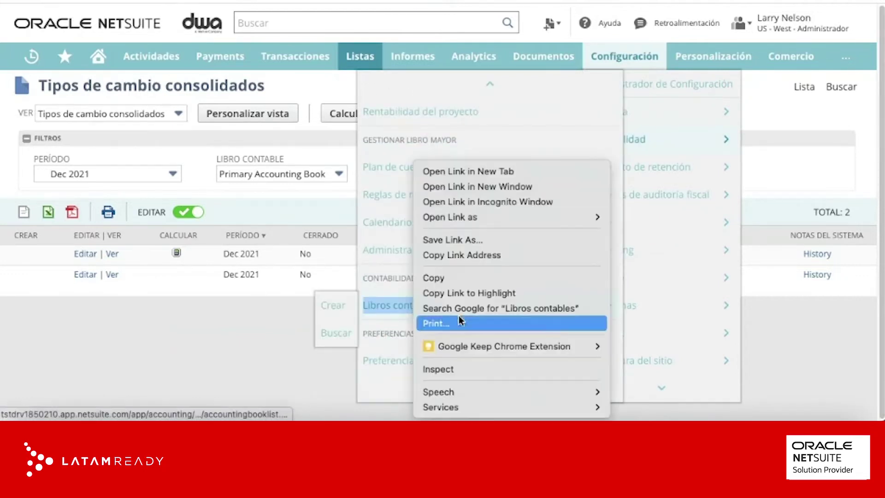
{"action": "left_click", "coordinate": [473, 172]}
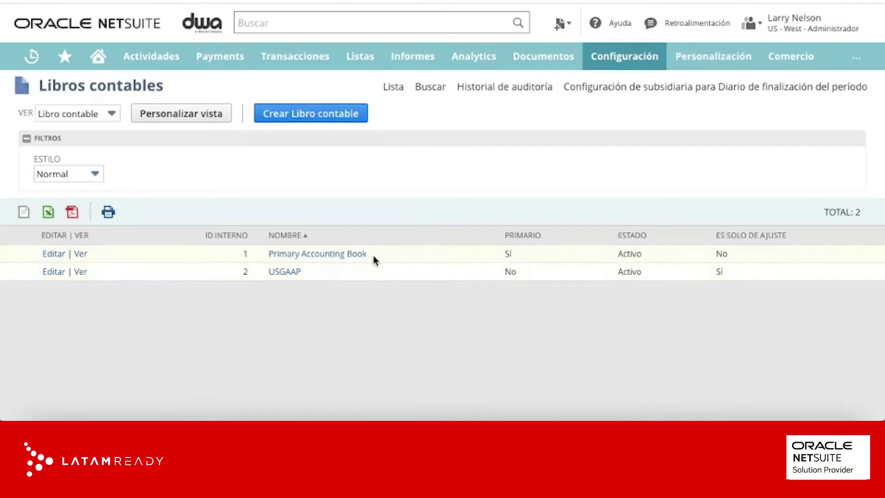
{"action": "left_click_drag", "start_coordinate": [368, 255], "coordinate": [268, 272]}
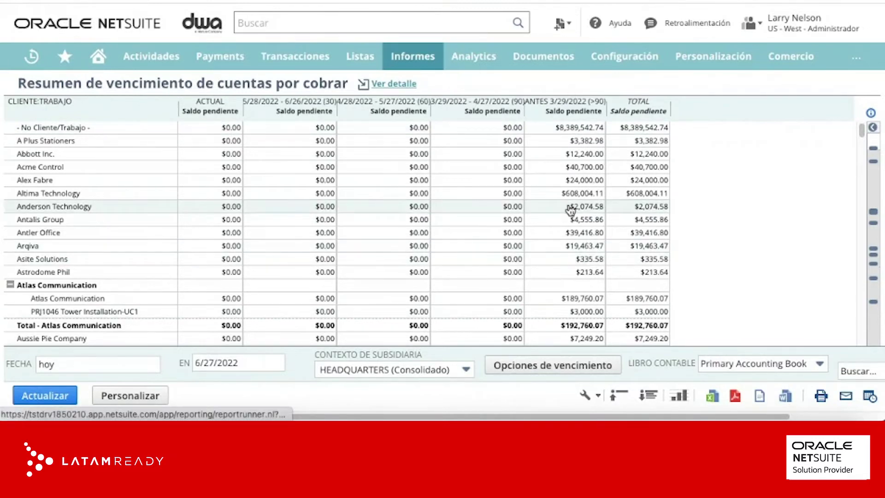
Step: Set the receivables aging summary's subsidiary context to Mexico and its accounting book to USGAAP
{"action": "left_click", "coordinate": [417, 370]}
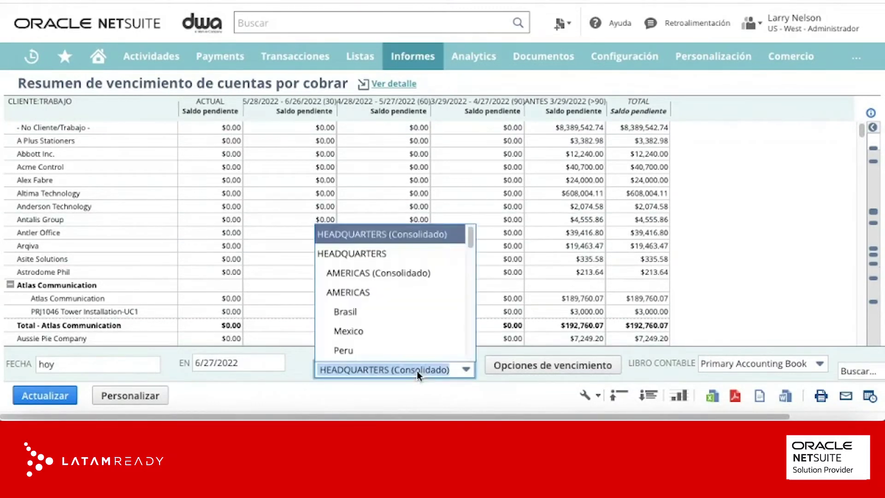
{"action": "left_click", "coordinate": [399, 335]}
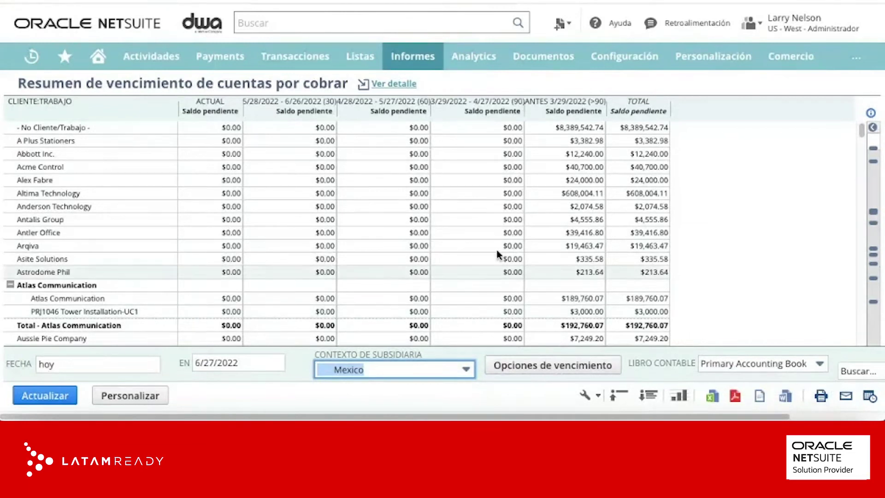
{"action": "scroll", "coordinate": [93, 251], "scroll_direction": "down", "scroll_amount": 3}
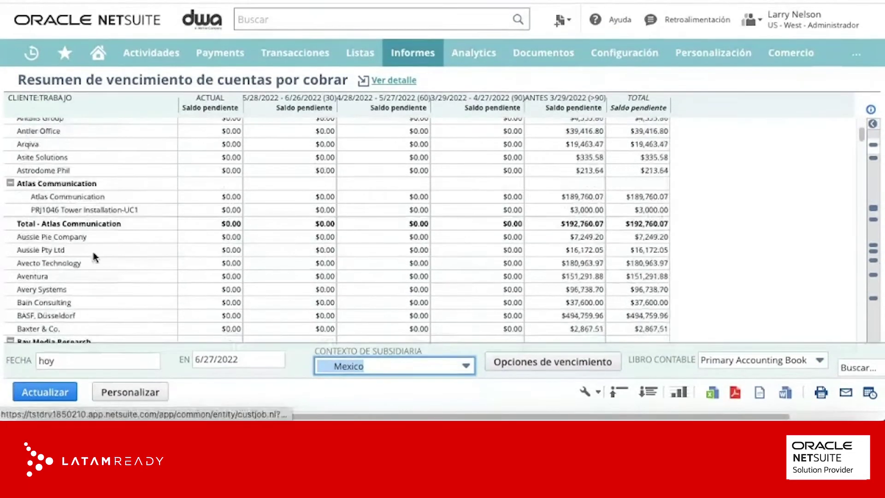
{"action": "scroll", "coordinate": [94, 256], "scroll_direction": "up", "scroll_amount": 3}
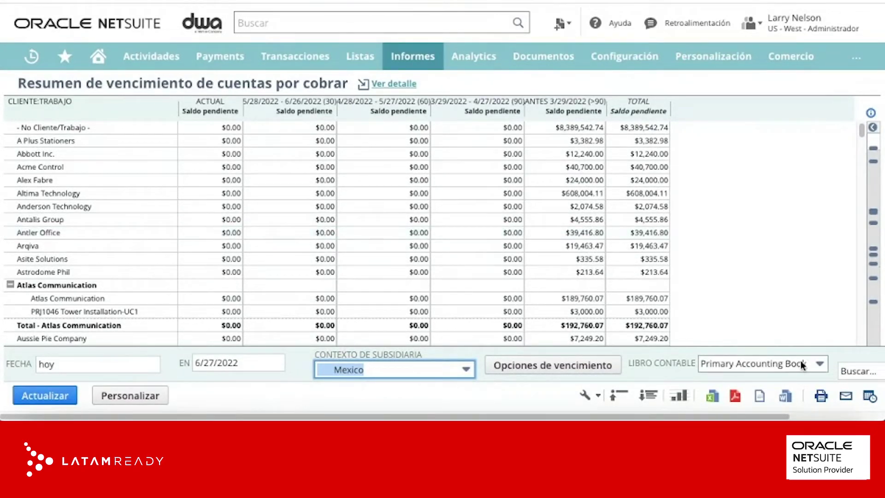
{"action": "left_click", "coordinate": [777, 365]}
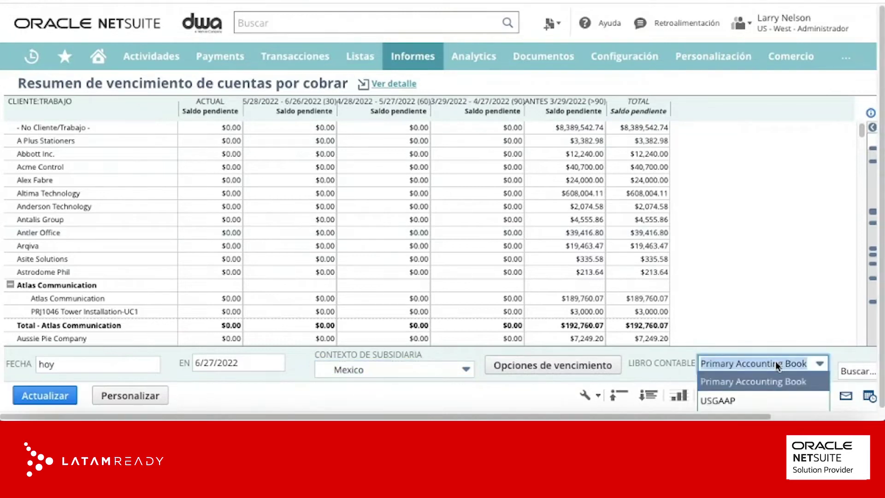
{"action": "left_click", "coordinate": [736, 401]}
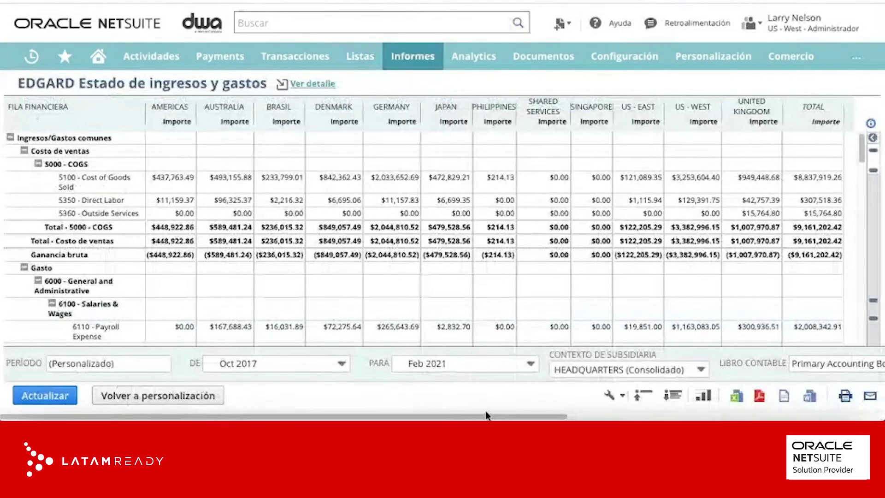
Step: Review the column breakdown options of the custom income statement and the accounting book selector of the receivables aging summary
{"action": "left_click_drag", "start_coordinate": [487, 415], "coordinate": [756, 390]}
{"action": "left_click", "coordinate": [624, 365]}
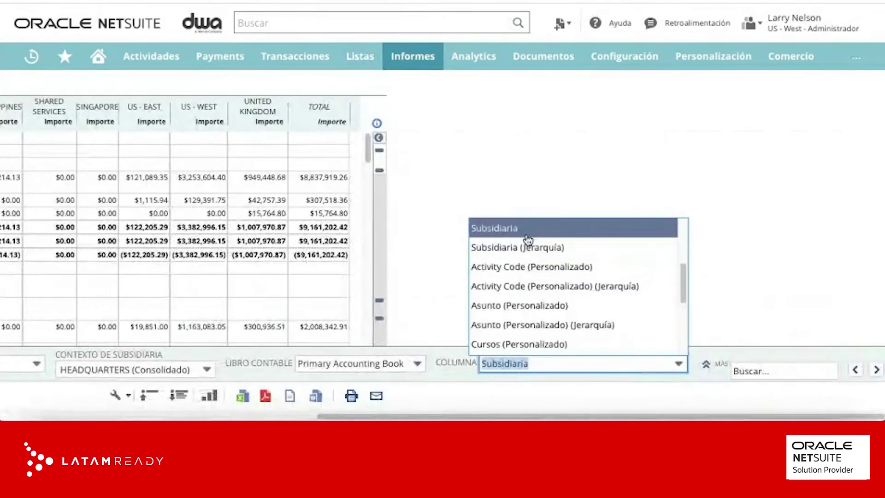
{"action": "scroll", "coordinate": [517, 251], "scroll_direction": "up", "scroll_amount": 1}
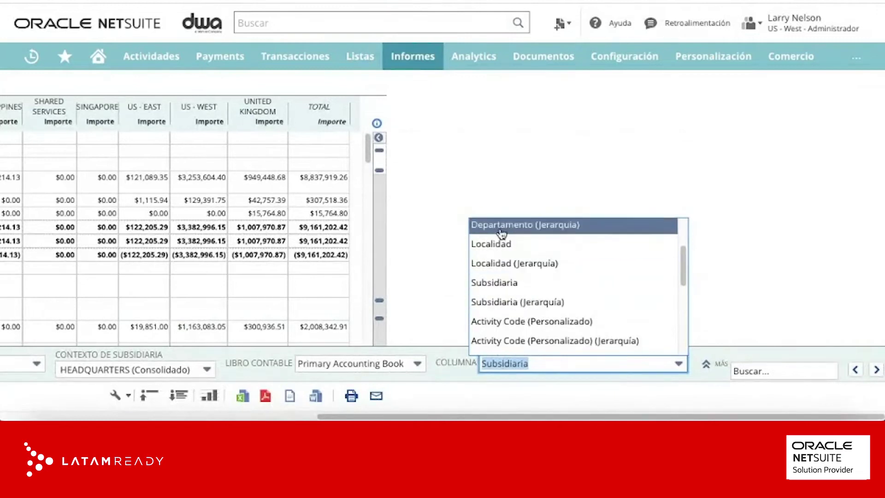
{"action": "scroll", "coordinate": [502, 234], "scroll_direction": "up", "scroll_amount": 1}
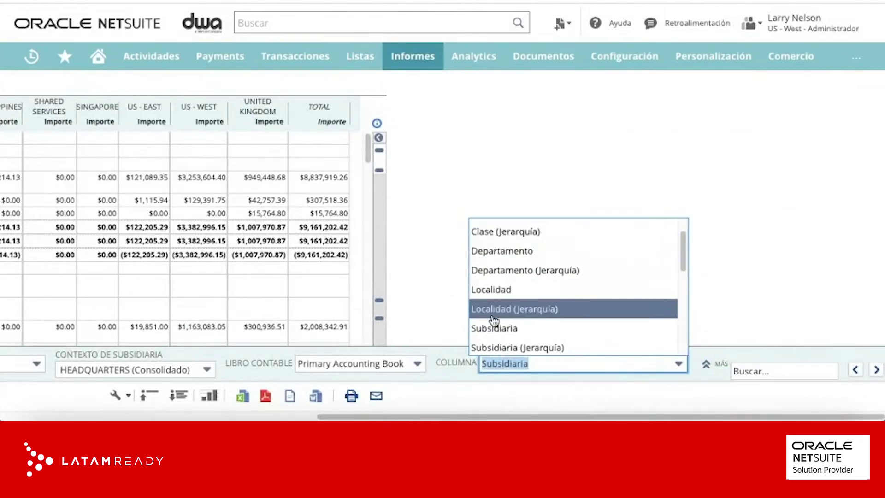
{"action": "scroll", "coordinate": [495, 327], "scroll_direction": "down", "scroll_amount": 1}
{"action": "scroll", "coordinate": [497, 328], "scroll_direction": "down", "scroll_amount": 1}
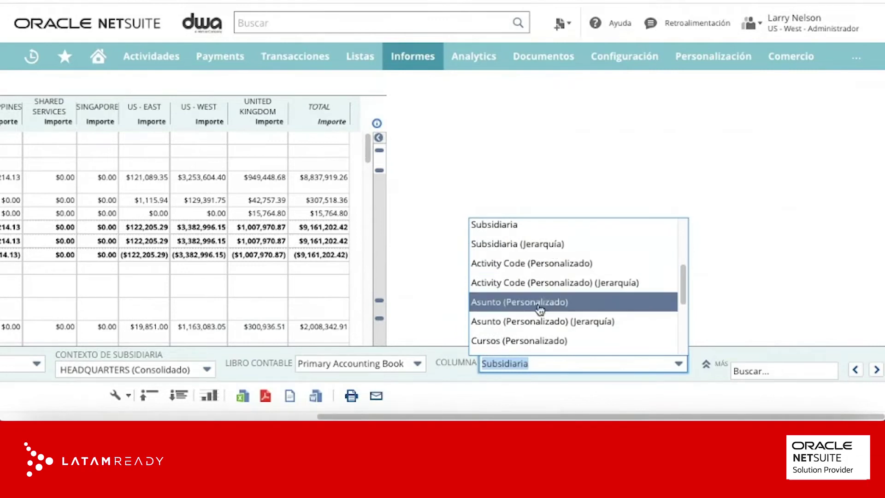
{"action": "scroll", "coordinate": [539, 309], "scroll_direction": "down", "scroll_amount": 2}
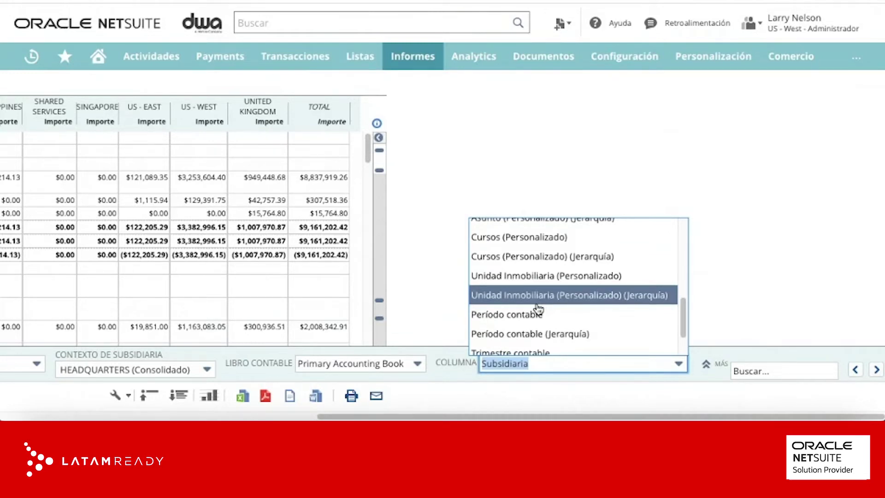
{"action": "scroll", "coordinate": [539, 309], "scroll_direction": "down", "scroll_amount": 1}
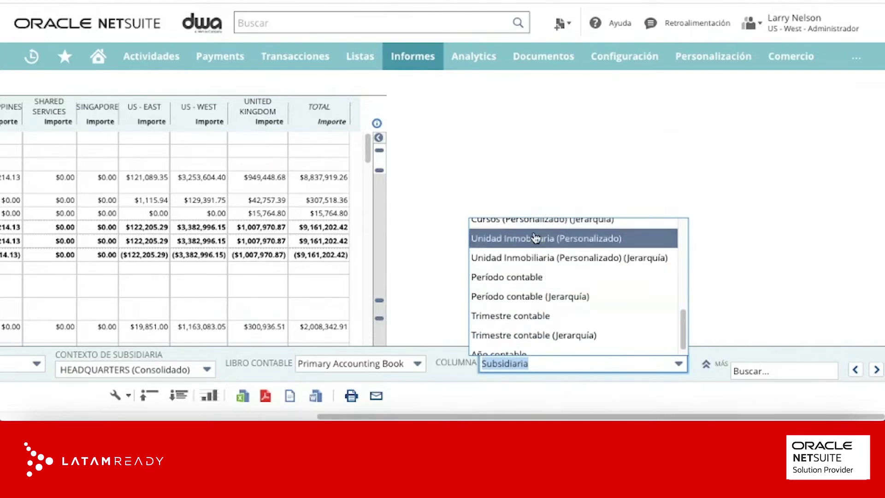
{"action": "left_click_drag", "start_coordinate": [388, 416], "coordinate": [117, 399]}
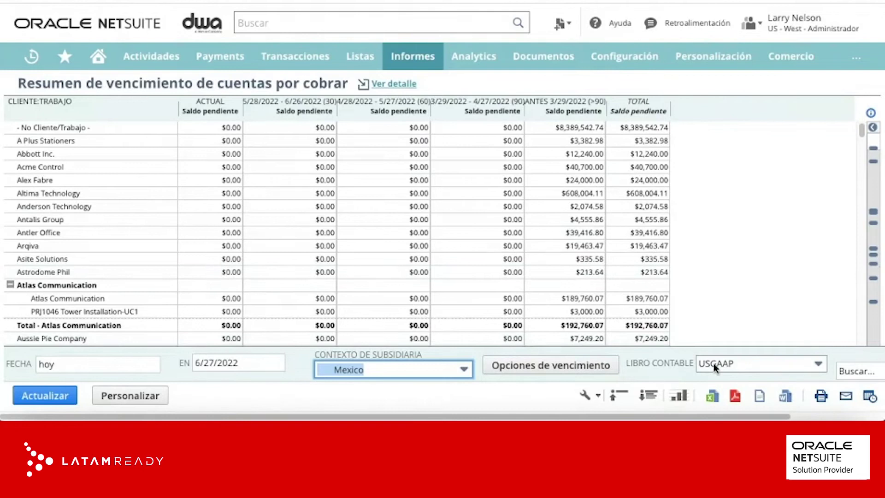
{"action": "left_click", "coordinate": [715, 364]}
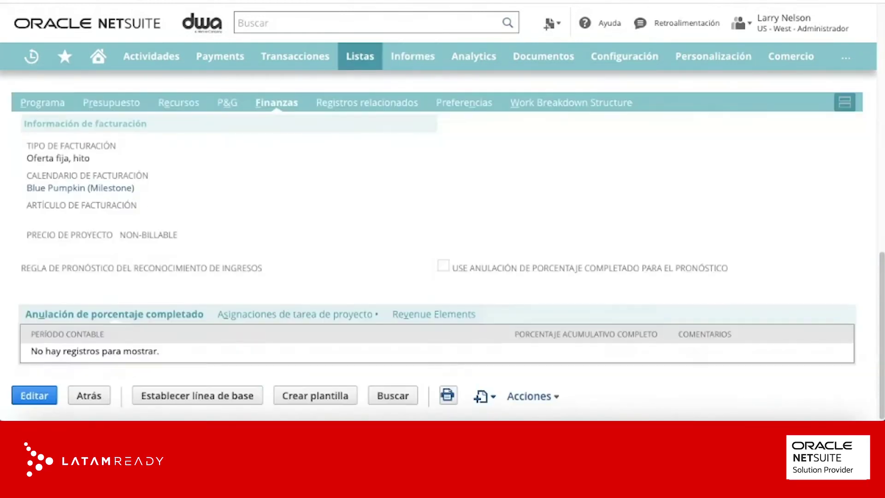
Step: Review the LITIGIOS project record's primary information, highlighting the project name and its client contract
{"action": "scroll", "coordinate": [375, 235], "scroll_direction": "up", "scroll_amount": 15}
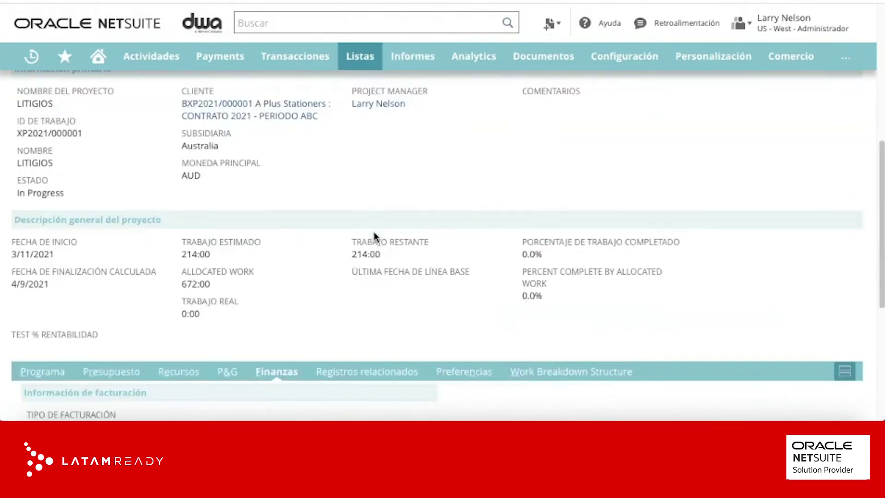
{"action": "scroll", "coordinate": [374, 235], "scroll_direction": "down", "scroll_amount": 5}
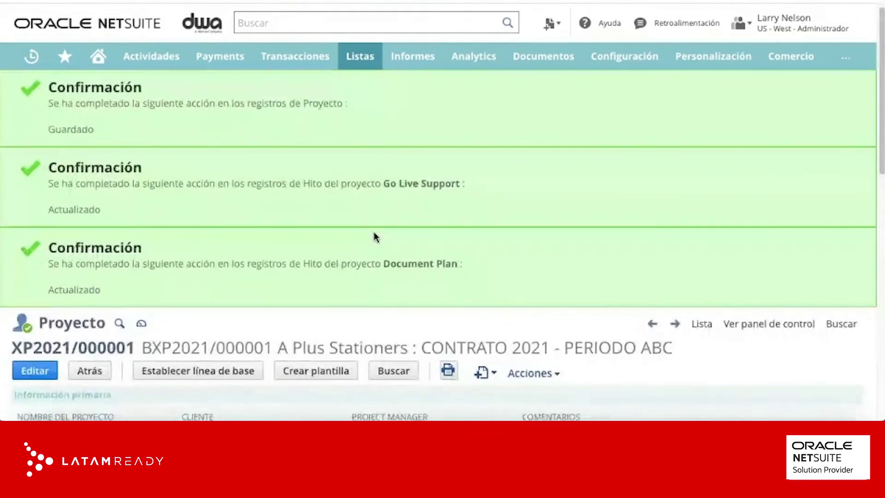
{"action": "scroll", "coordinate": [374, 232], "scroll_direction": "down", "scroll_amount": 1}
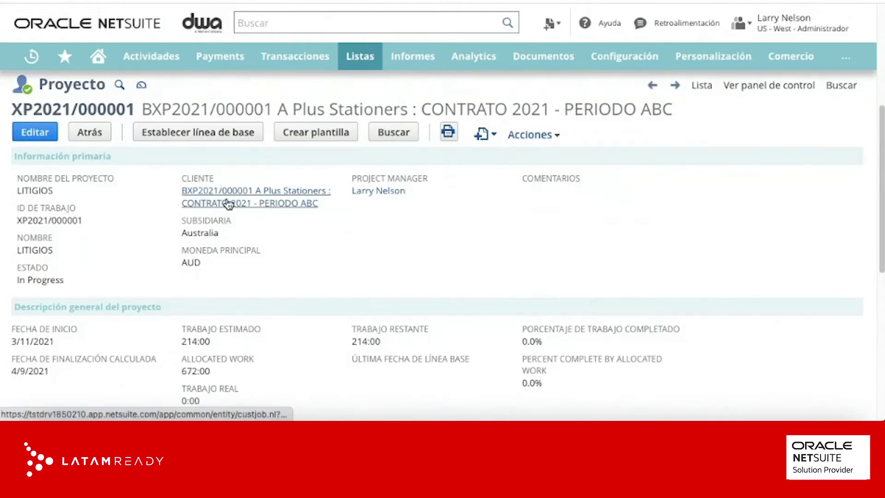
{"action": "mouse_move", "coordinate": [228, 204]}
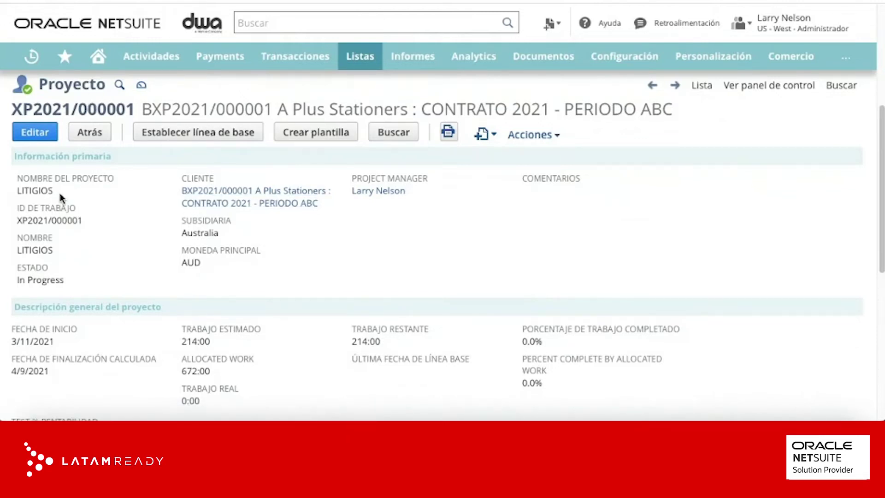
{"action": "left_click_drag", "start_coordinate": [54, 190], "coordinate": [24, 191]}
{"action": "left_click_drag", "start_coordinate": [331, 203], "coordinate": [187, 191]}
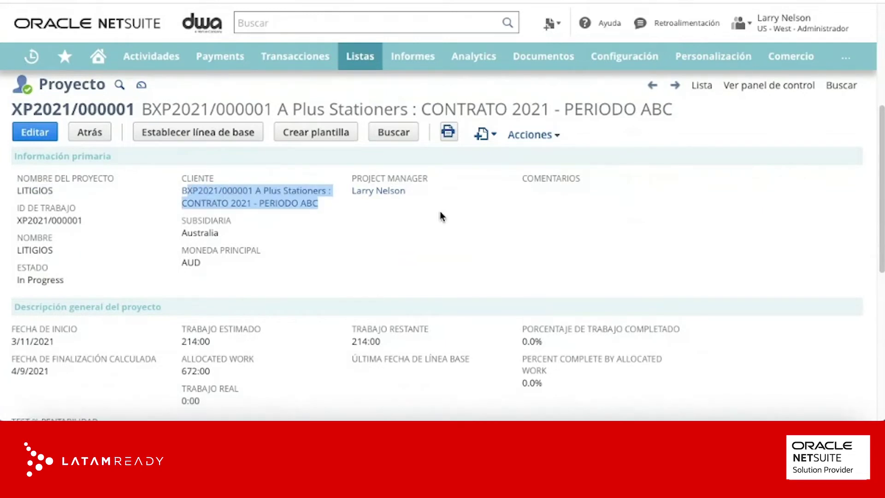
Step: Show the LITIGIOS project's schedule (Programa) and review which of its tasks are milestones
{"action": "left_click_drag", "start_coordinate": [417, 197], "coordinate": [347, 180]}
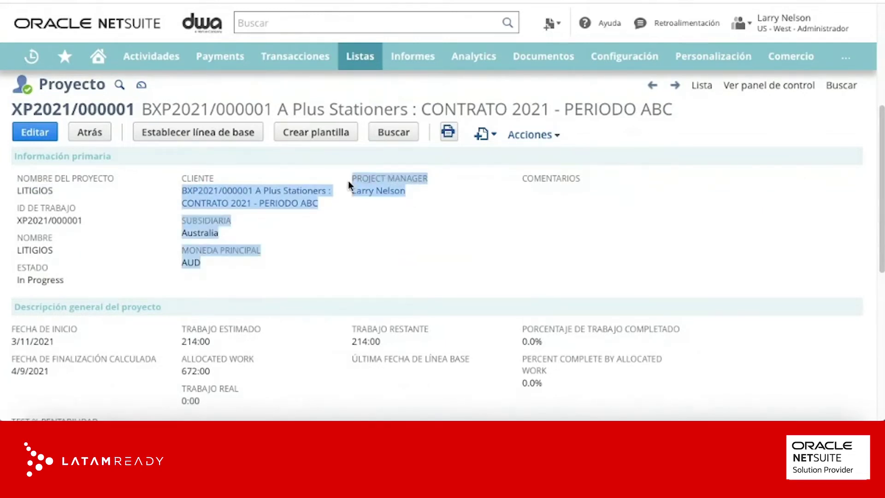
{"action": "left_click", "coordinate": [319, 266]}
{"action": "scroll", "coordinate": [167, 298], "scroll_direction": "down", "scroll_amount": 2}
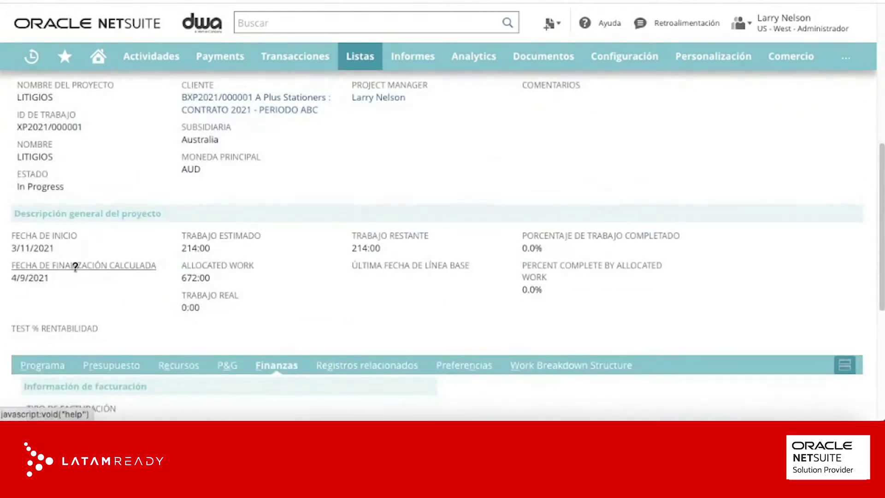
{"action": "scroll", "coordinate": [184, 311], "scroll_direction": "down", "scroll_amount": 1}
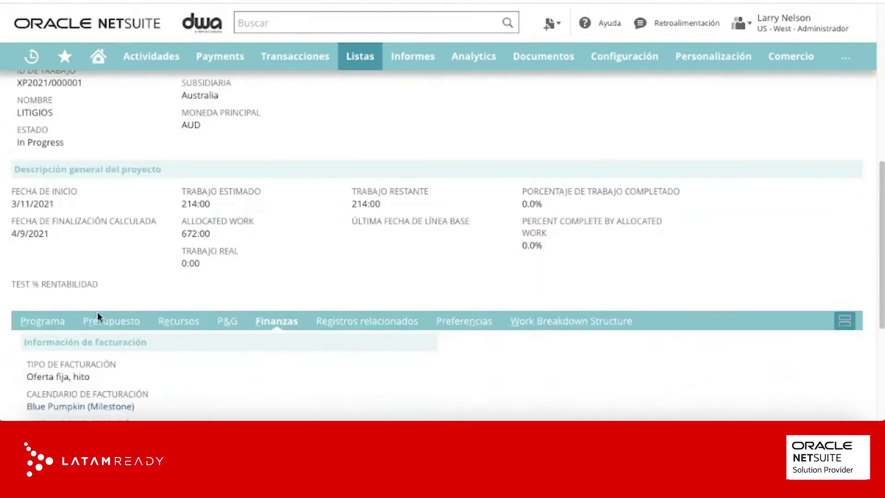
{"action": "left_click", "coordinate": [46, 320]}
{"action": "scroll", "coordinate": [234, 303], "scroll_direction": "down", "scroll_amount": 5}
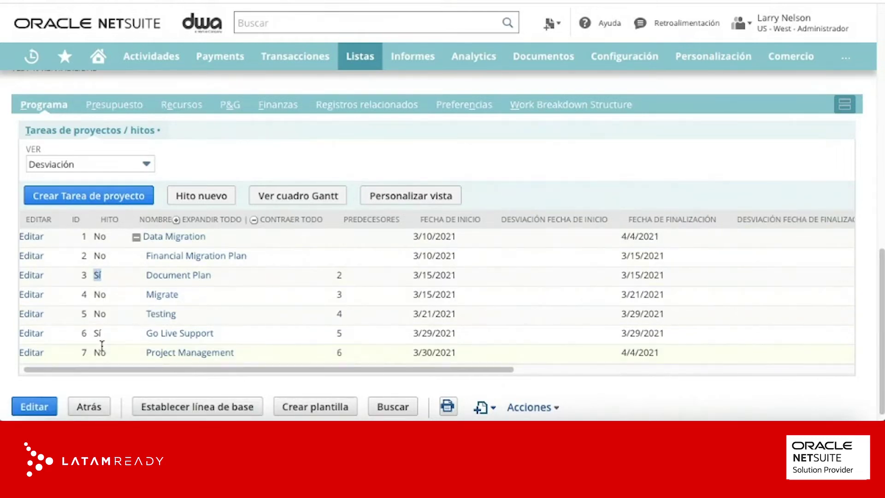
Step: Show the project's financial details (Finanzas) and highlight its billing type and billing schedule
{"action": "left_click", "coordinate": [278, 108]}
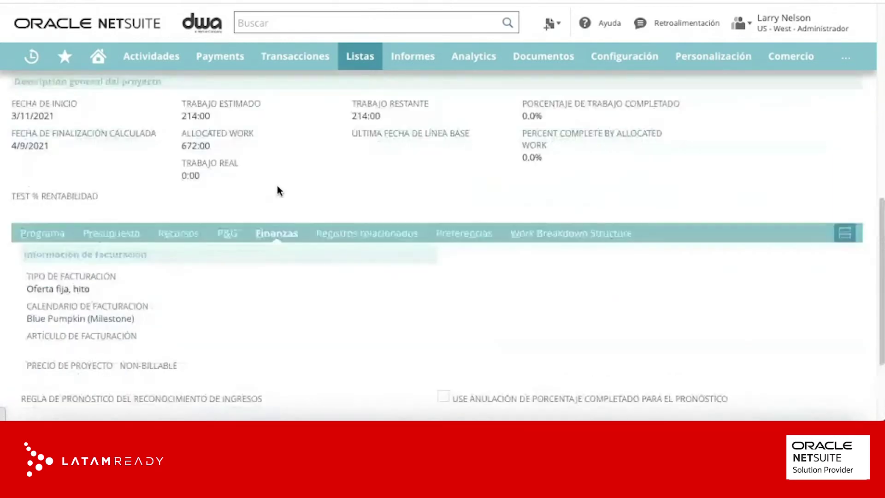
{"action": "left_click_drag", "start_coordinate": [94, 235], "coordinate": [25, 232]}
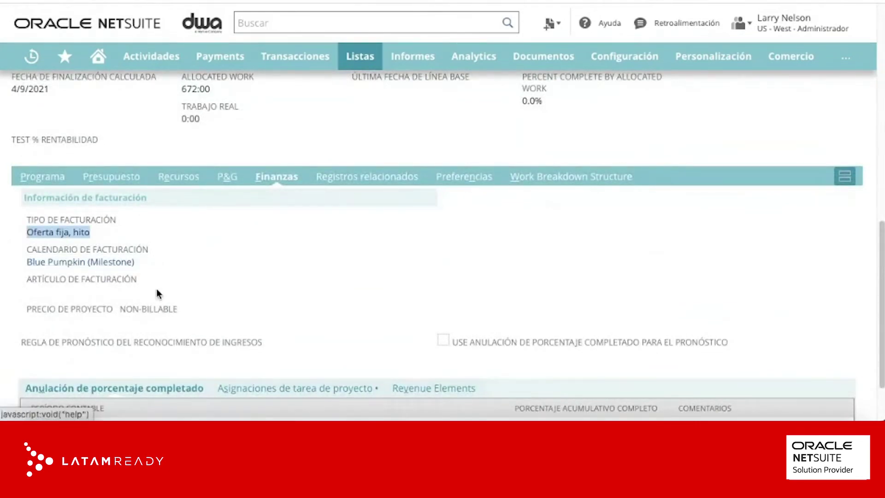
{"action": "left_click", "coordinate": [146, 264]}
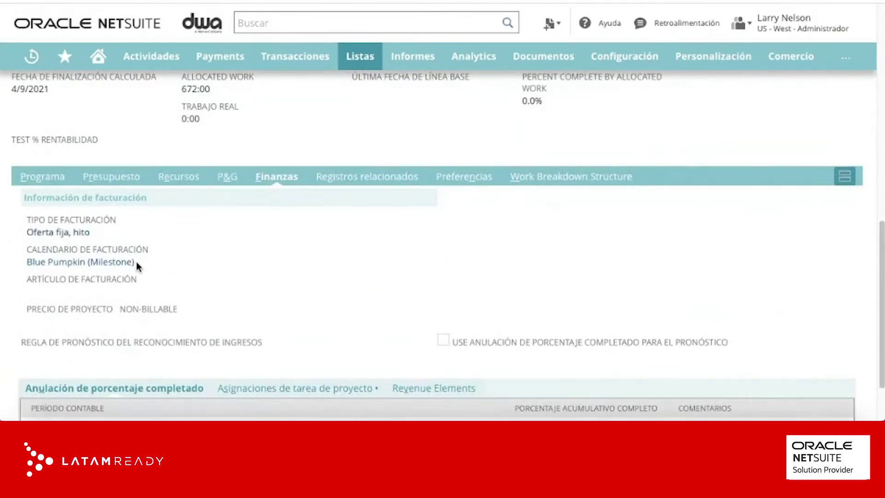
{"action": "left_click_drag", "start_coordinate": [136, 262], "coordinate": [27, 252]}
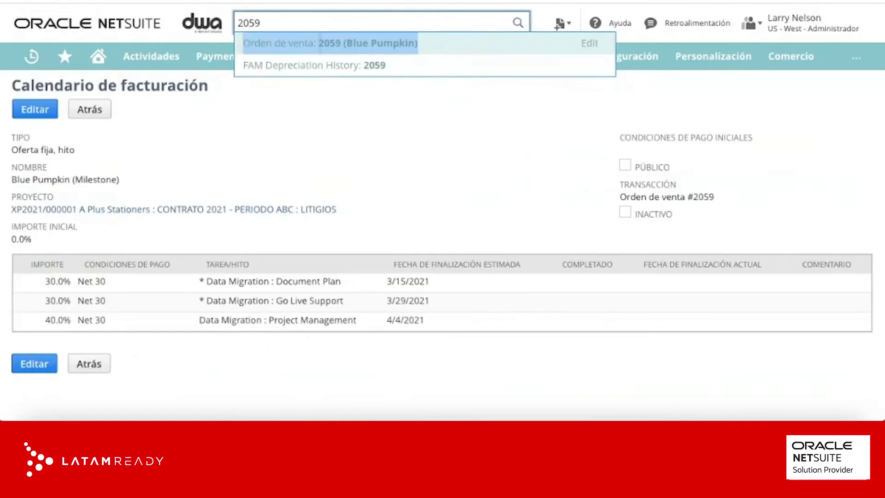
Step: Review the Blue Pumpkin (Milestone) billing schedule, highlighting the initial amount, each milestone's percentage and task, and the completion column
{"action": "left_click", "coordinate": [308, 166]}
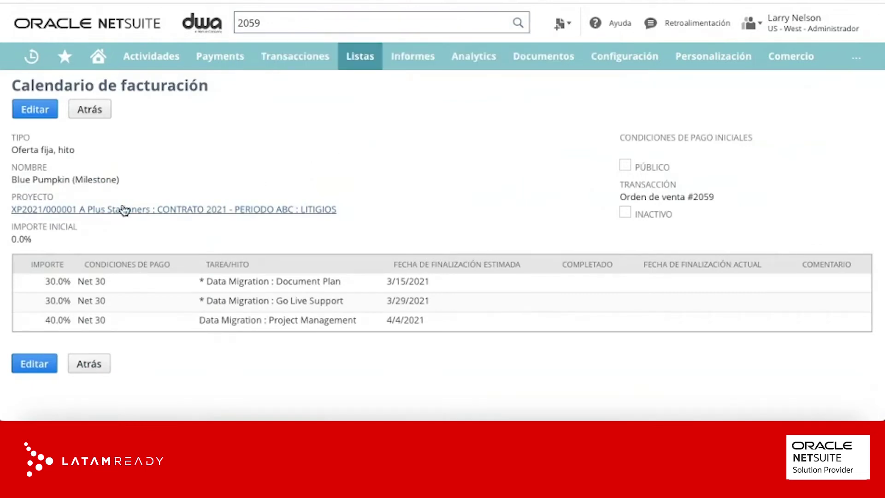
{"action": "mouse_move", "coordinate": [91, 214]}
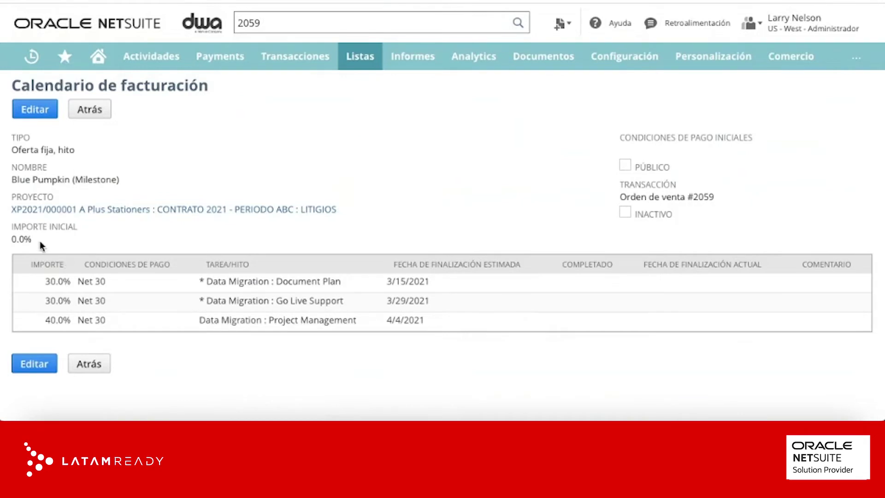
{"action": "left_click_drag", "start_coordinate": [32, 238], "coordinate": [14, 229]}
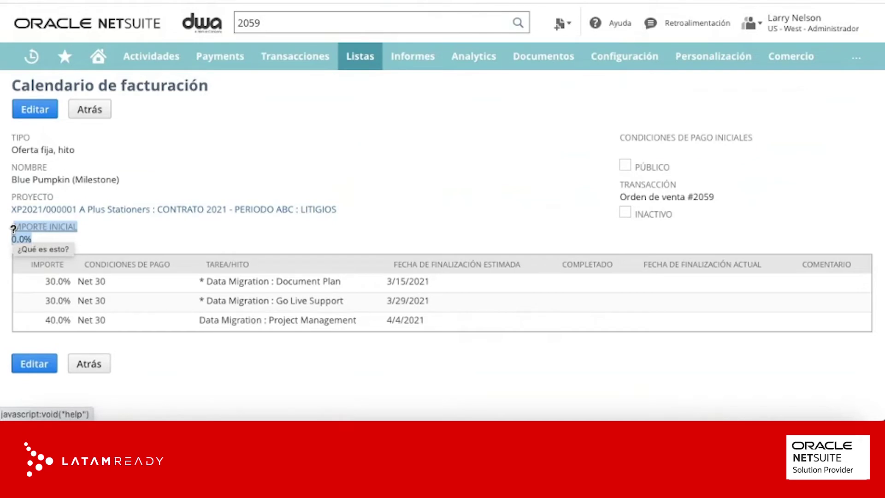
{"action": "double_click", "coordinate": [54, 281]}
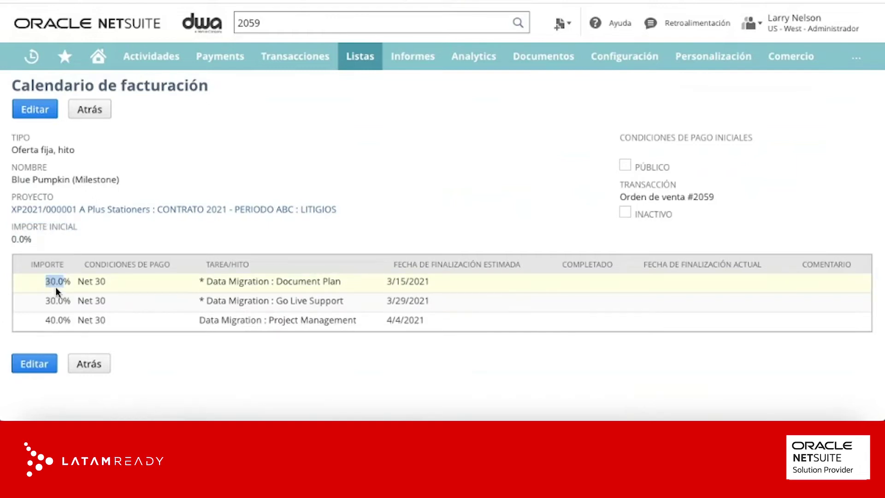
{"action": "left_click_drag", "start_coordinate": [342, 282], "coordinate": [203, 282]}
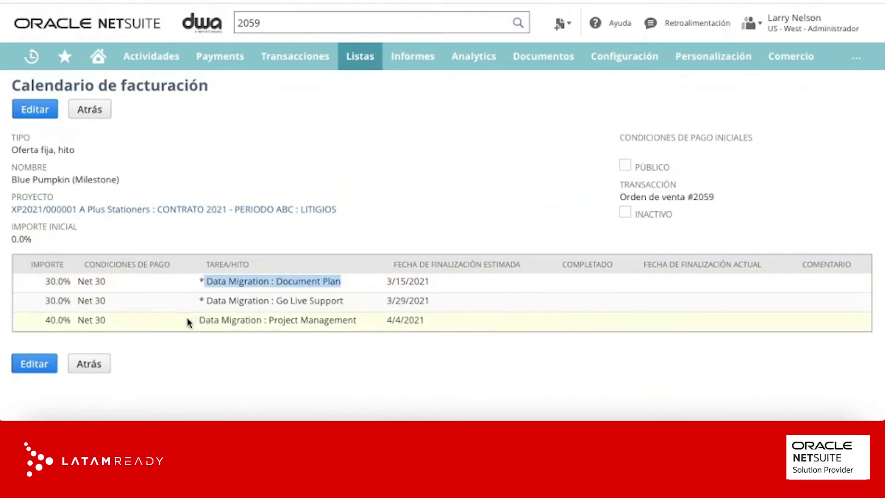
{"action": "left_click_drag", "start_coordinate": [64, 300], "coordinate": [40, 301]}
{"action": "left_click_drag", "start_coordinate": [352, 297], "coordinate": [206, 301]}
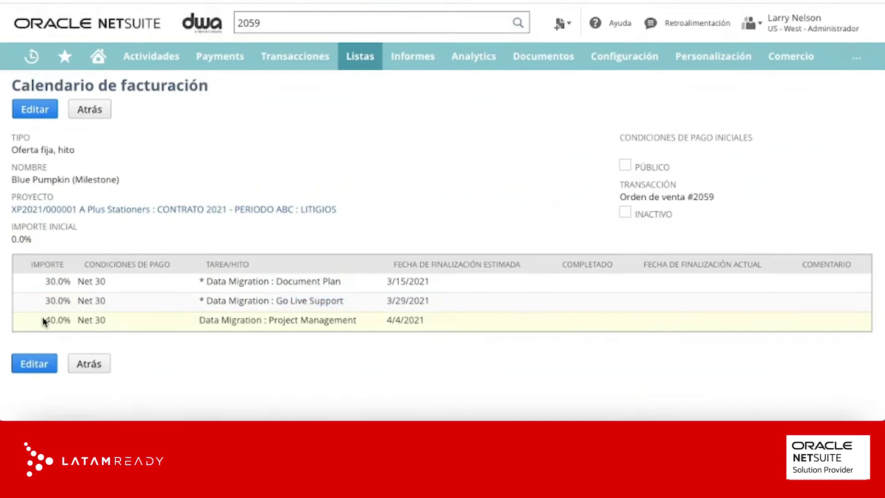
{"action": "left_click_drag", "start_coordinate": [42, 317], "coordinate": [68, 320]}
{"action": "left_click_drag", "start_coordinate": [201, 318], "coordinate": [357, 324]}
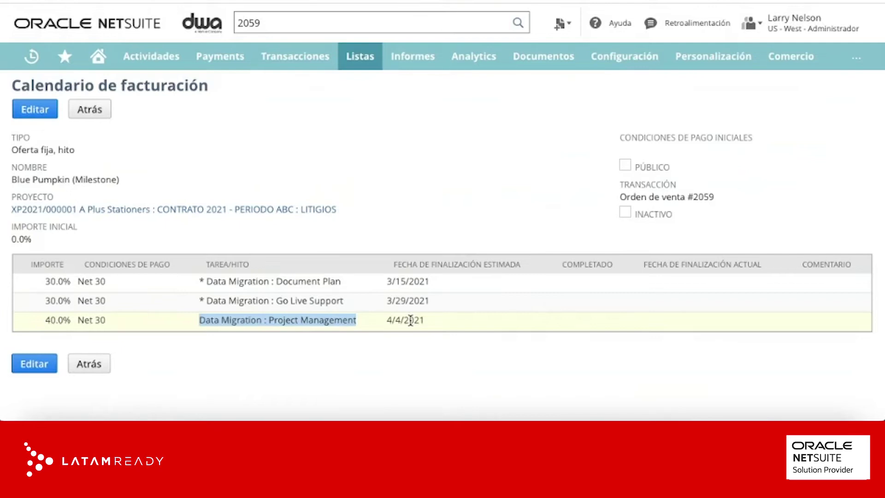
{"action": "left_click", "coordinate": [293, 282]}
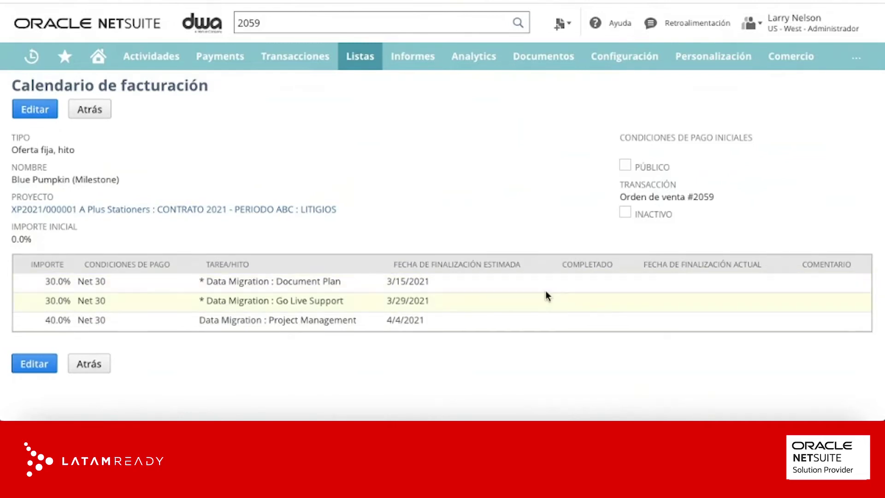
{"action": "left_click_drag", "start_coordinate": [577, 279], "coordinate": [587, 267]}
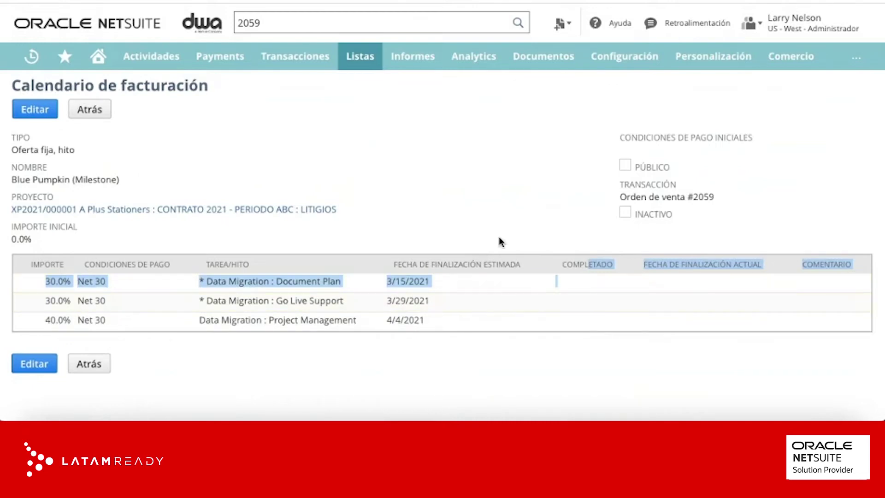
Step: Open the sales order linked to the billing schedule and highlight its customer, project, source estimate and opportunity
{"action": "left_click_drag", "start_coordinate": [729, 198], "coordinate": [619, 196]}
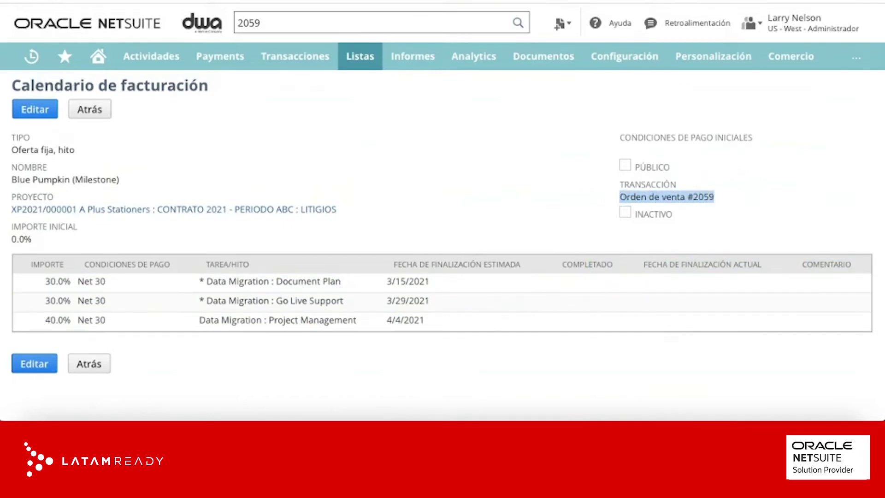
{"action": "key", "text": "Return"}
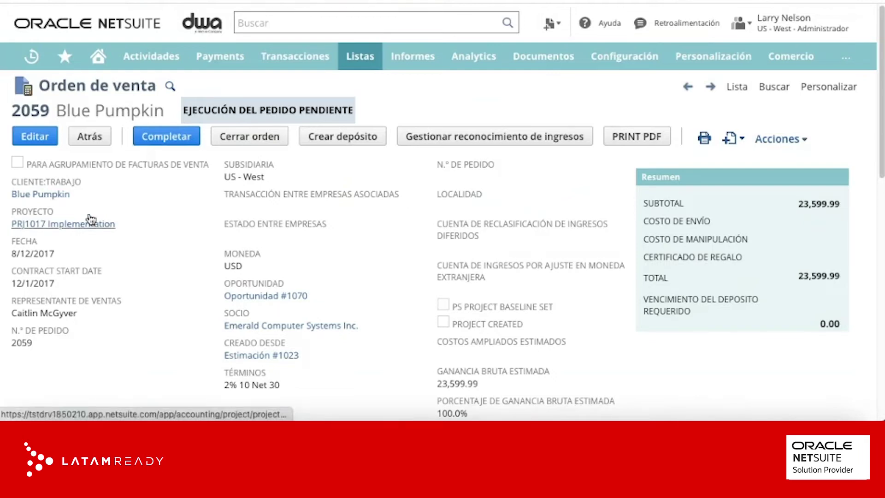
{"action": "mouse_move", "coordinate": [101, 222]}
{"action": "left_click_drag", "start_coordinate": [70, 194], "coordinate": [11, 180]}
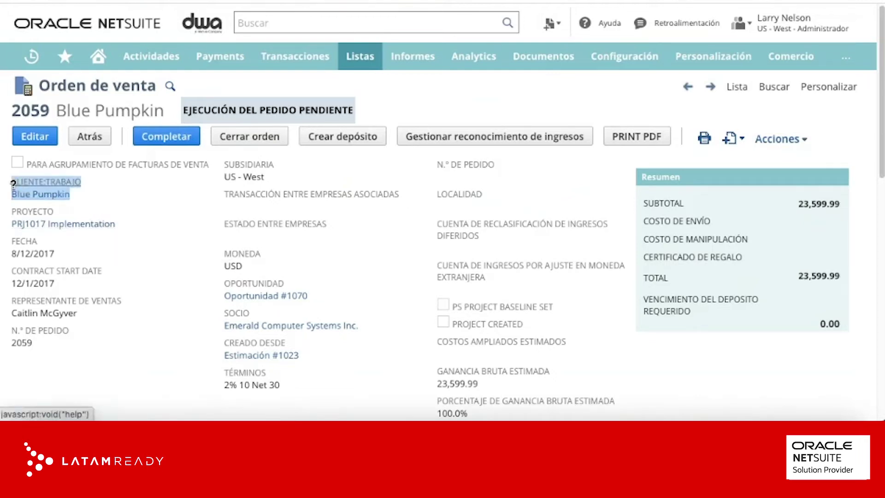
{"action": "left_click_drag", "start_coordinate": [123, 223], "coordinate": [28, 212]}
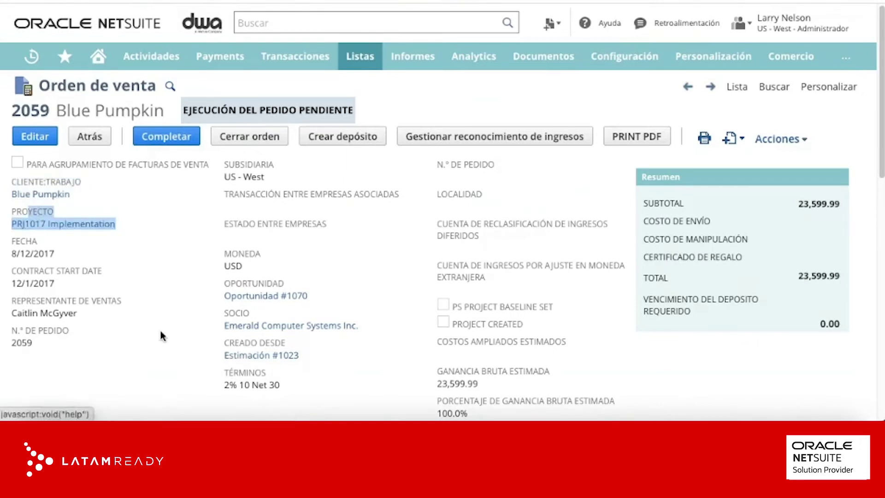
{"action": "left_click", "coordinate": [357, 296]}
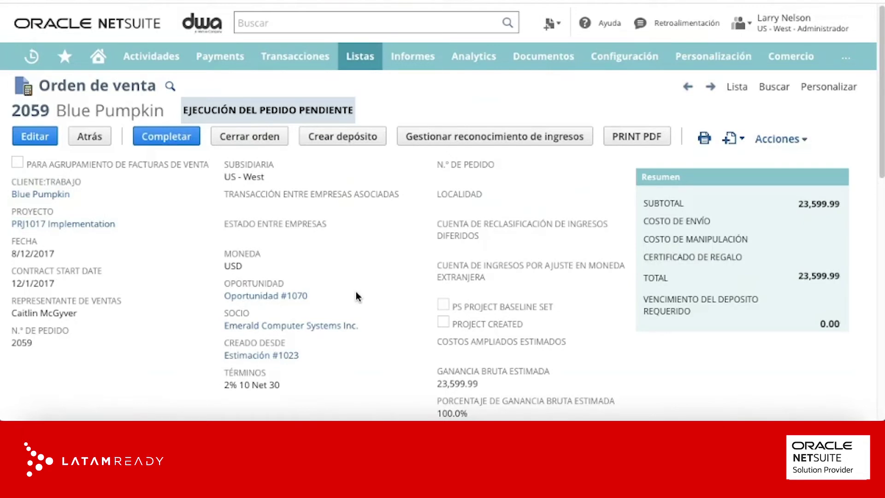
{"action": "left_click_drag", "start_coordinate": [318, 357], "coordinate": [225, 344]}
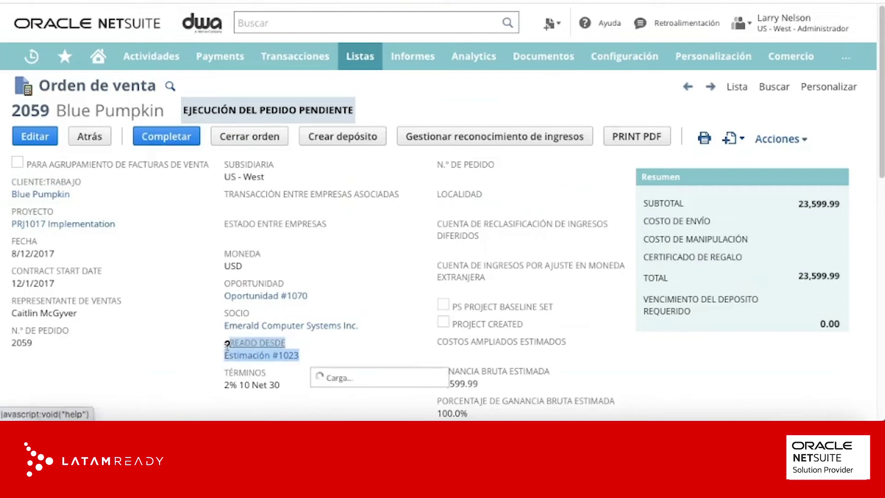
{"action": "left_click_drag", "start_coordinate": [311, 296], "coordinate": [227, 278]}
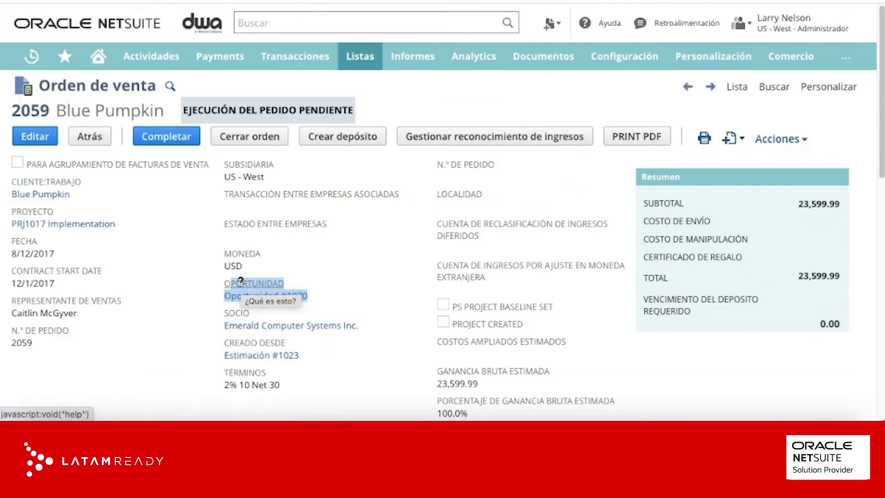
Step: Review the sales order's item lines and total, and compare them with the first milestone percentage in the billing schedule
{"action": "scroll", "coordinate": [397, 341], "scroll_direction": "down", "scroll_amount": 10}
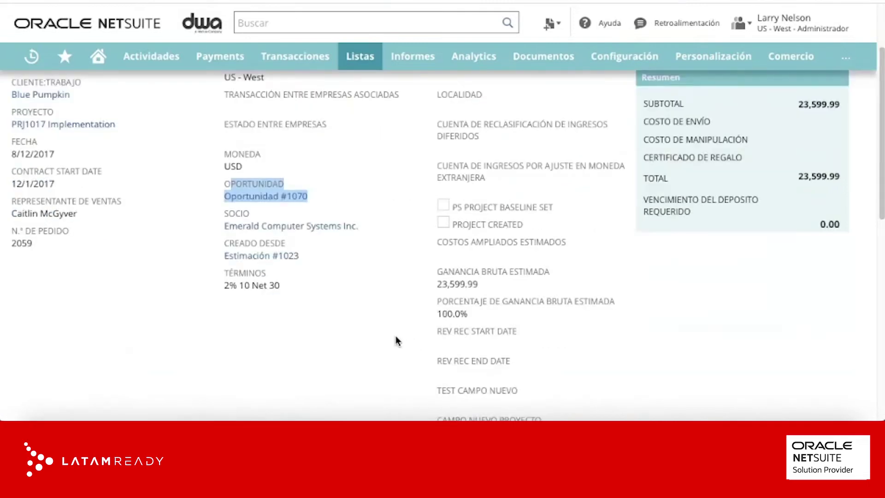
{"action": "scroll", "coordinate": [397, 341], "scroll_direction": "down", "scroll_amount": 2}
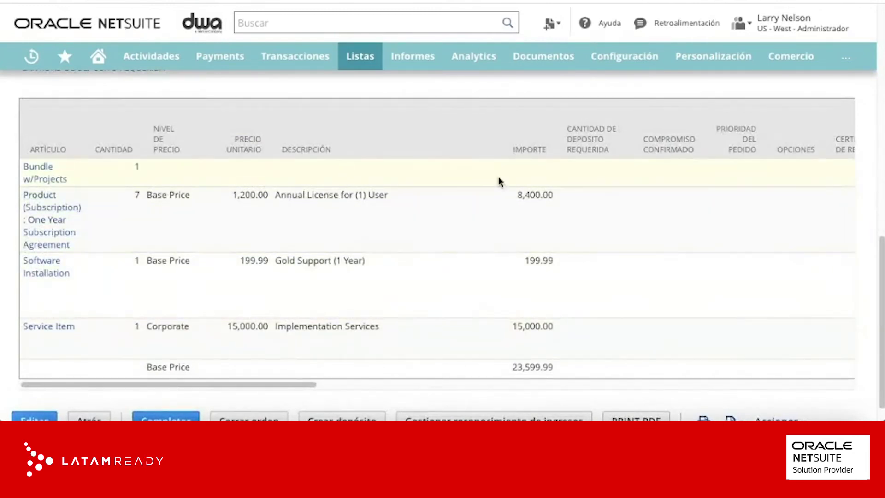
{"action": "scroll", "coordinate": [507, 311], "scroll_direction": "up", "scroll_amount": 8}
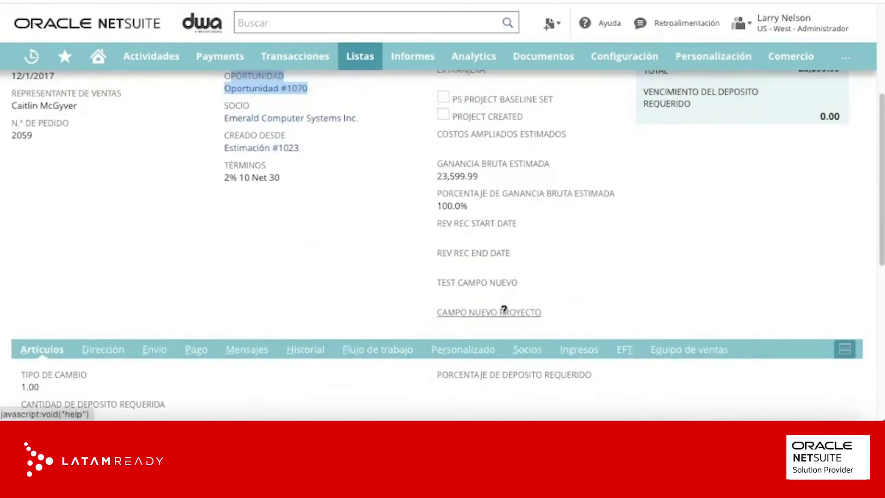
{"action": "scroll", "coordinate": [403, 299], "scroll_direction": "up", "scroll_amount": 4}
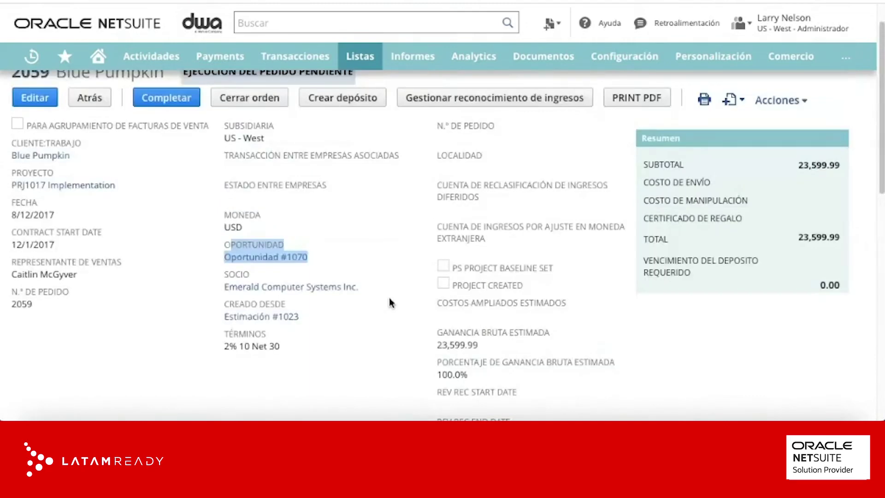
{"action": "scroll", "coordinate": [389, 300], "scroll_direction": "up", "scroll_amount": 2}
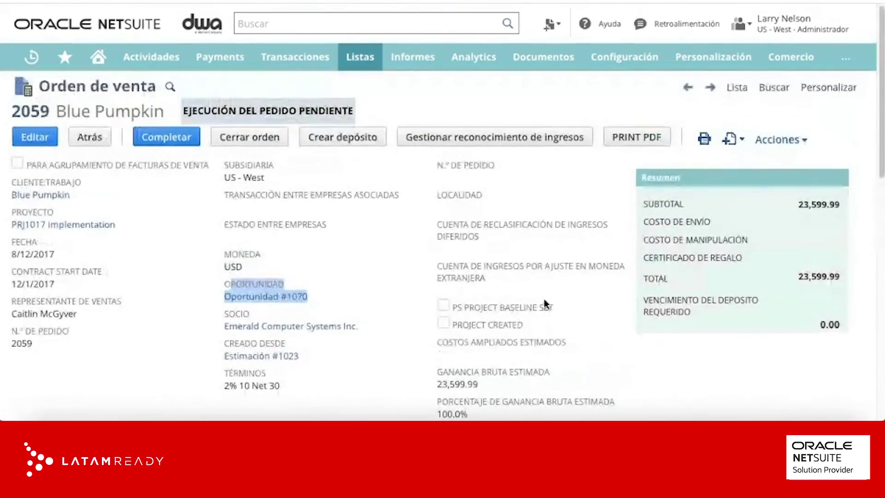
{"action": "left_click", "coordinate": [800, 277]}
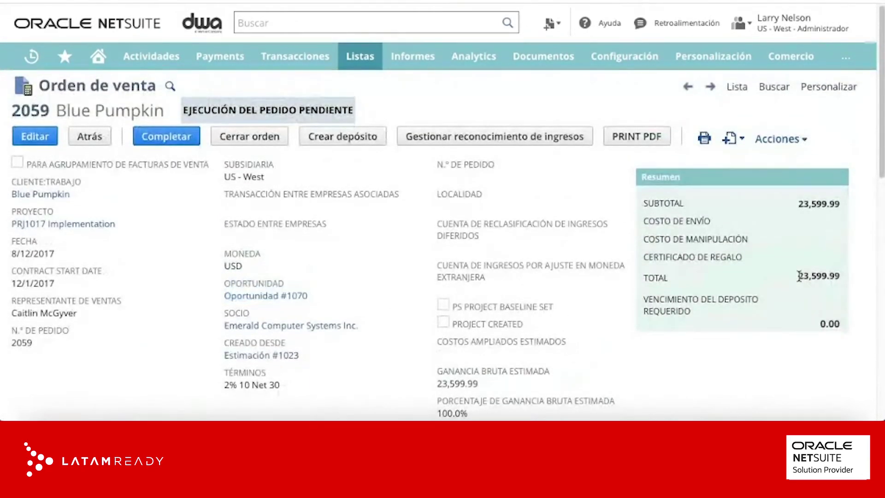
{"action": "double_click", "coordinate": [842, 280]}
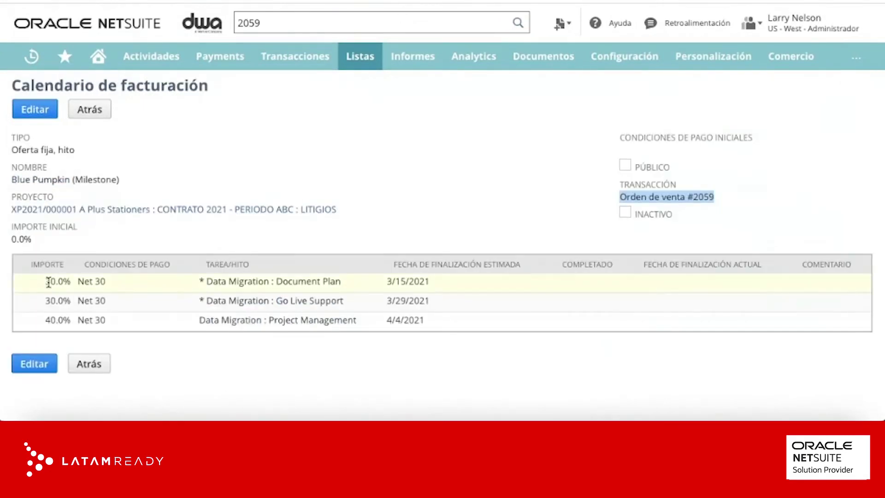
{"action": "left_click", "coordinate": [49, 281]}
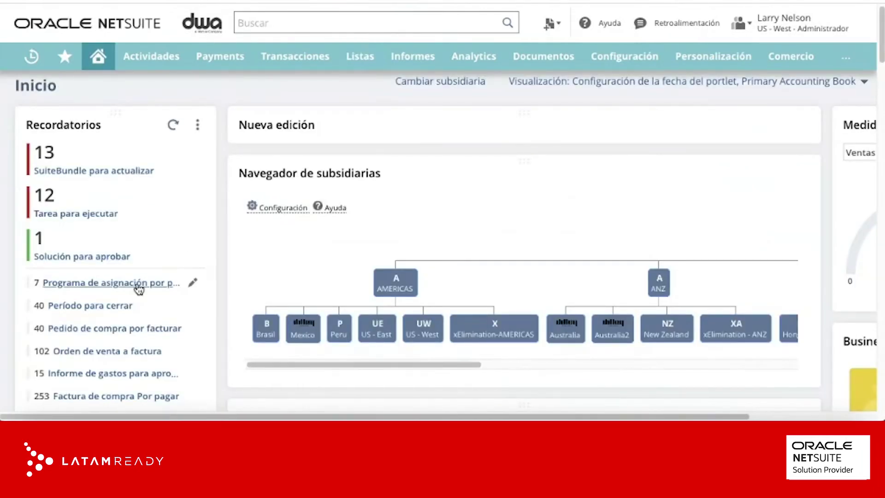
Step: Review the pending items in the home dashboard's reminders (Recordatorios)
{"action": "scroll", "coordinate": [135, 299], "scroll_direction": "down", "scroll_amount": 3}
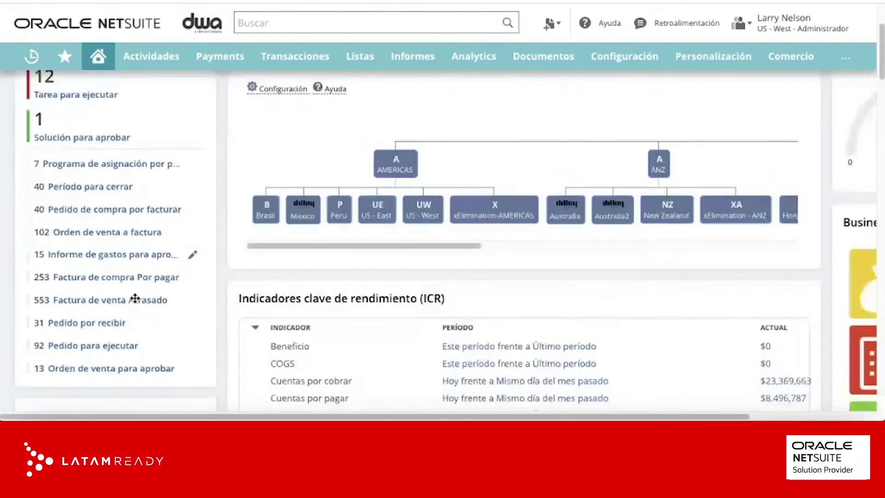
{"action": "scroll", "coordinate": [156, 300], "scroll_direction": "up", "scroll_amount": 3}
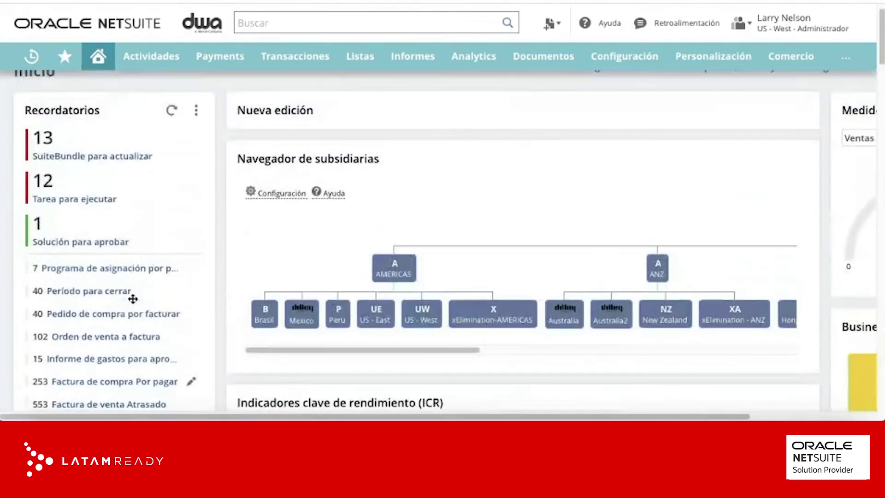
{"action": "scroll", "coordinate": [133, 299], "scroll_direction": "down", "scroll_amount": 1}
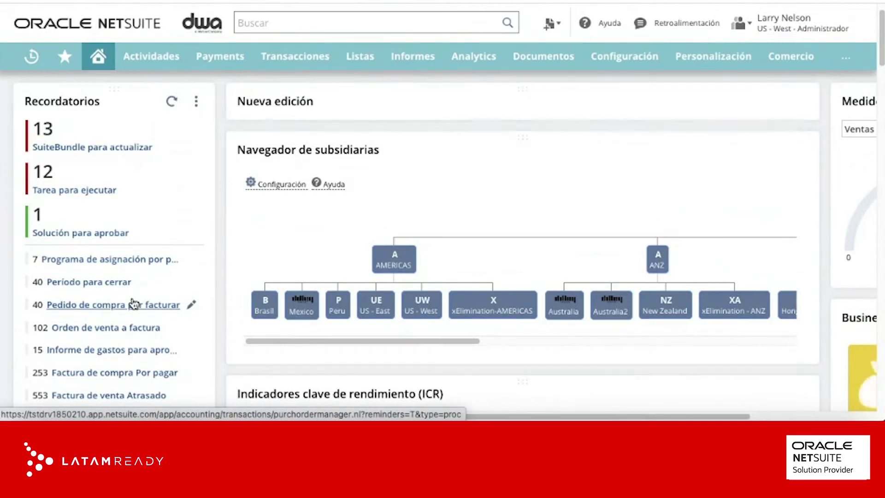
Step: Open the sales orders pending invoicing from the reminders and review the next-invoice cutoff date and the list of orders
{"action": "right_click", "coordinate": [68, 328]}
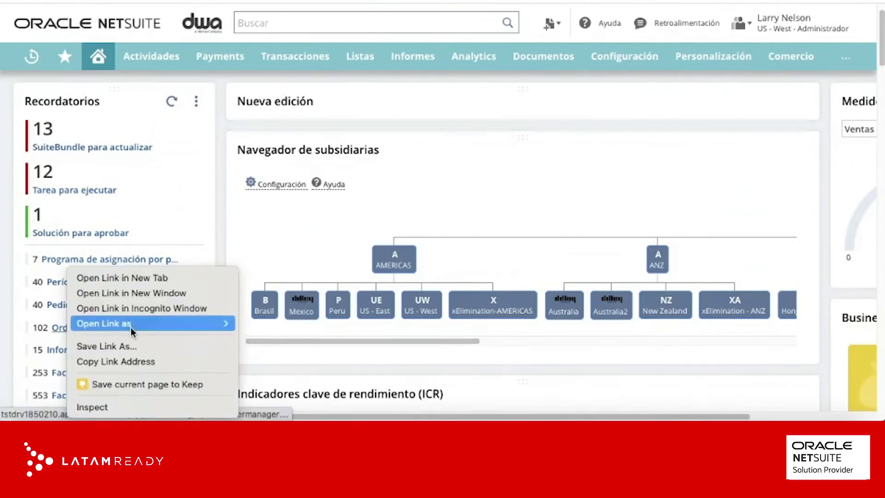
{"action": "left_click", "coordinate": [136, 279]}
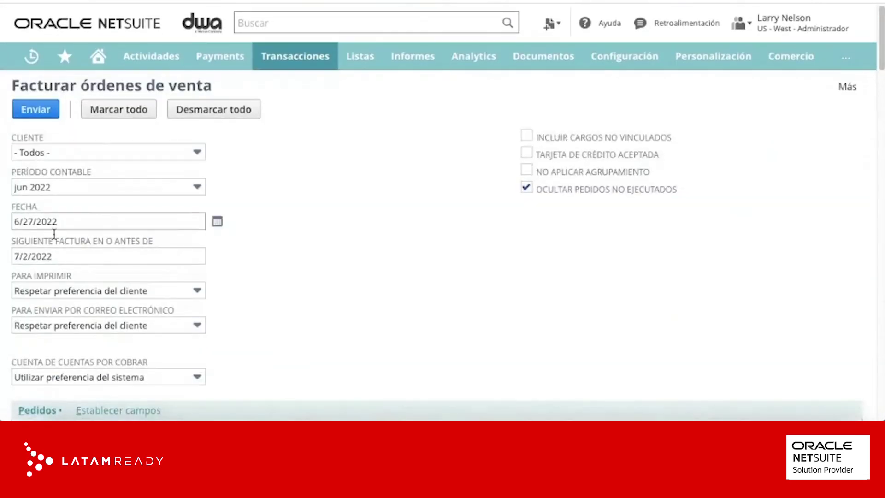
{"action": "double_click", "coordinate": [55, 256]}
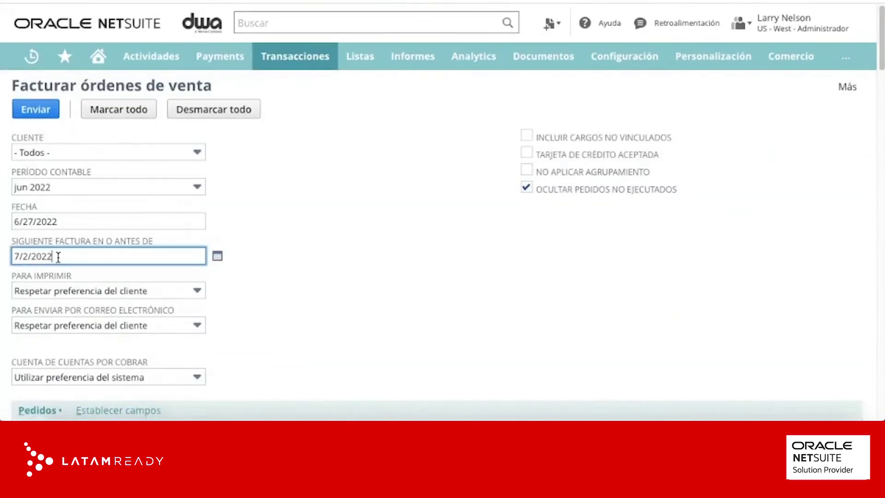
{"action": "left_click", "coordinate": [217, 254]}
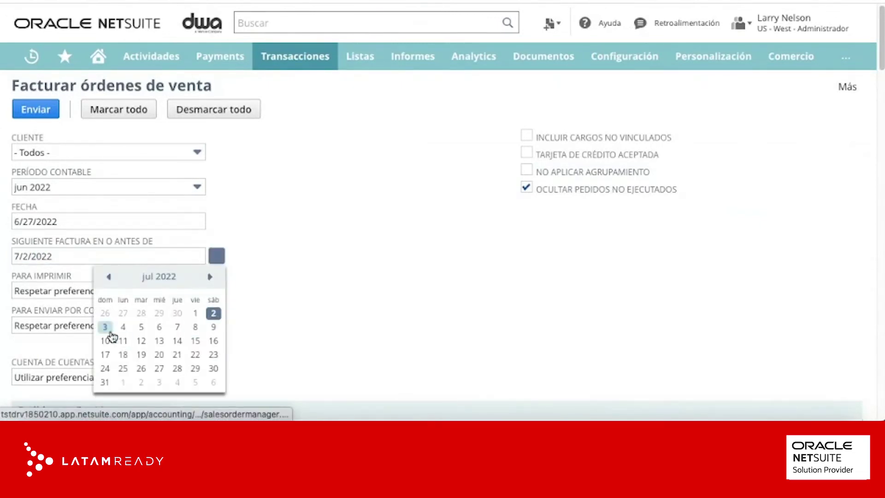
{"action": "scroll", "coordinate": [365, 292], "scroll_direction": "down", "scroll_amount": 7}
{"action": "scroll", "coordinate": [366, 286], "scroll_direction": "down", "scroll_amount": 1}
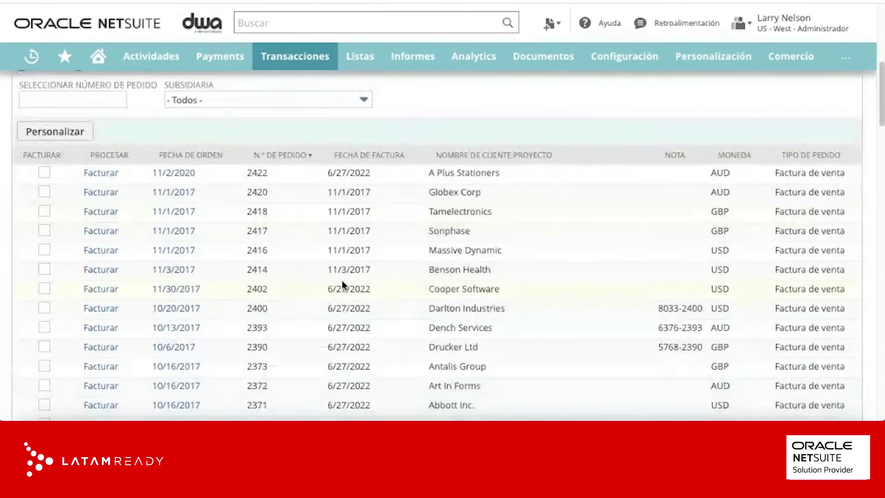
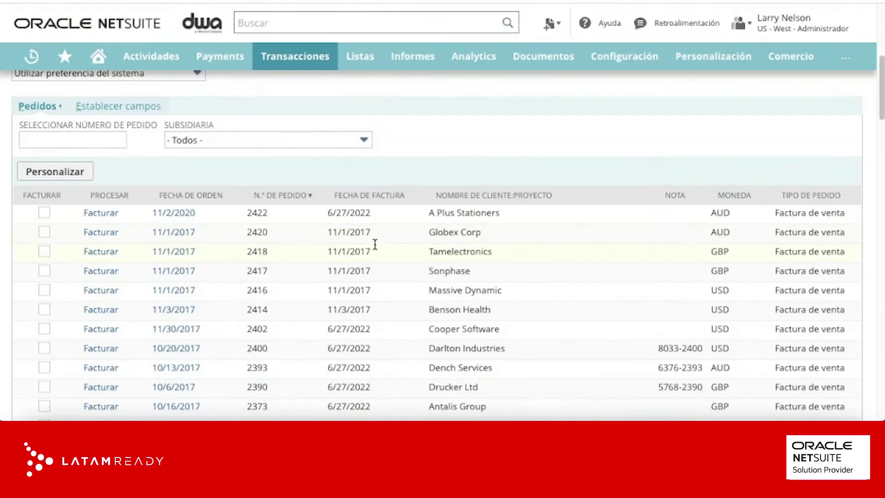
{"action": "scroll", "coordinate": [472, 218], "scroll_direction": "up", "scroll_amount": 6}
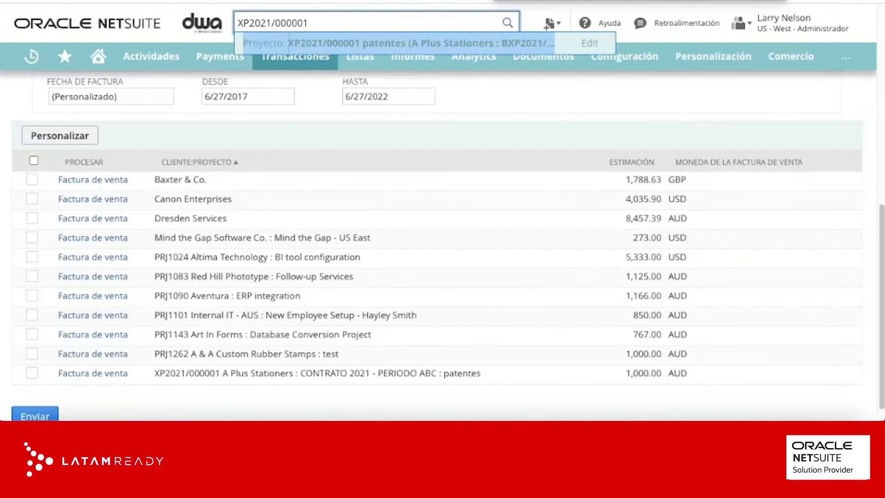
Step: Review the Facturar a clientes options and highlight the project rows from PRJ1024 to PRJ1262 pending invoicing for expenses
{"action": "scroll", "coordinate": [439, 220], "scroll_direction": "up", "scroll_amount": 10}
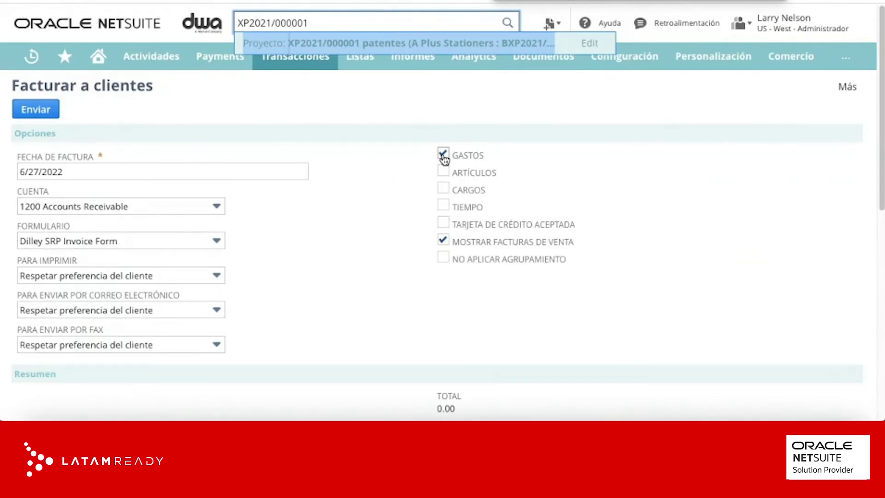
{"action": "scroll", "coordinate": [412, 299], "scroll_direction": "down", "scroll_amount": 9}
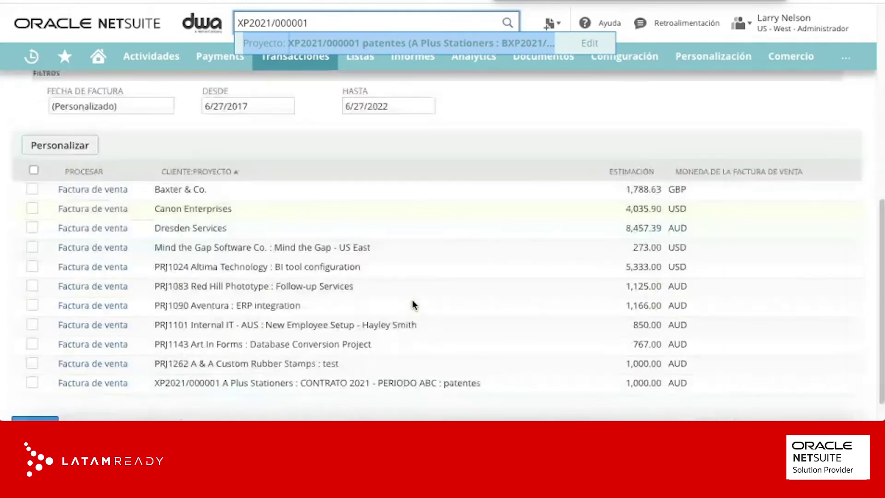
{"action": "left_click_drag", "start_coordinate": [155, 240], "coordinate": [365, 334]}
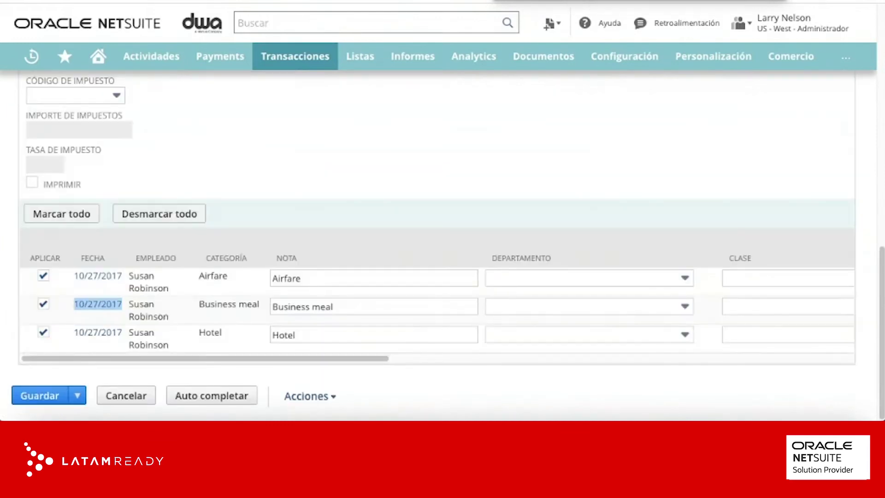
Step: Review the header of the invoice for PRJ1090 ERP integration and its billable expense lines
{"action": "scroll", "coordinate": [510, 158], "scroll_direction": "up", "scroll_amount": 10}
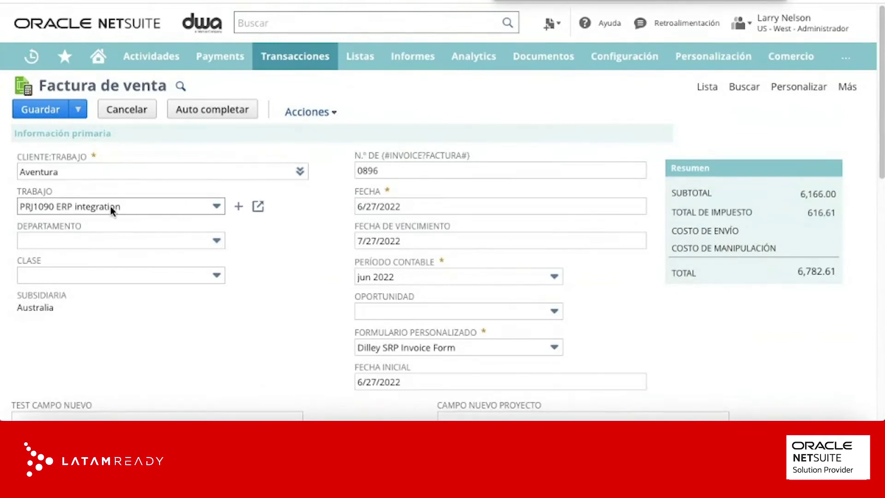
{"action": "scroll", "coordinate": [311, 286], "scroll_direction": "down", "scroll_amount": 6}
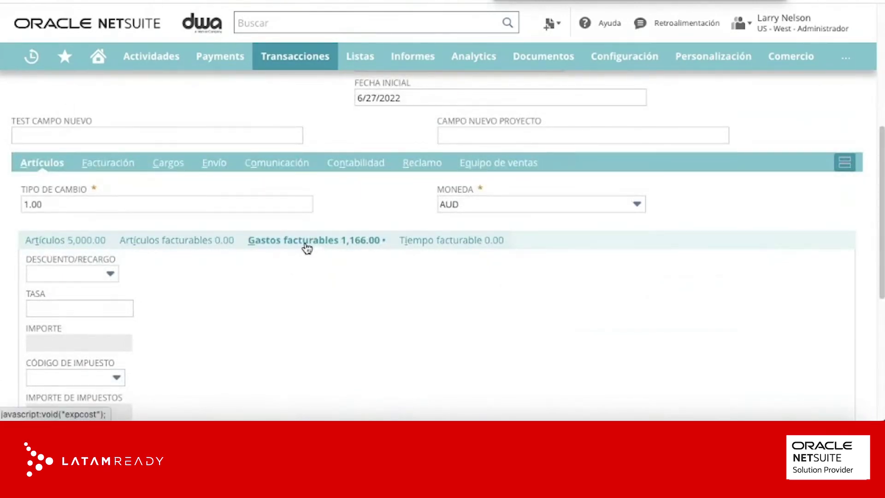
{"action": "scroll", "coordinate": [292, 298], "scroll_direction": "down", "scroll_amount": 5}
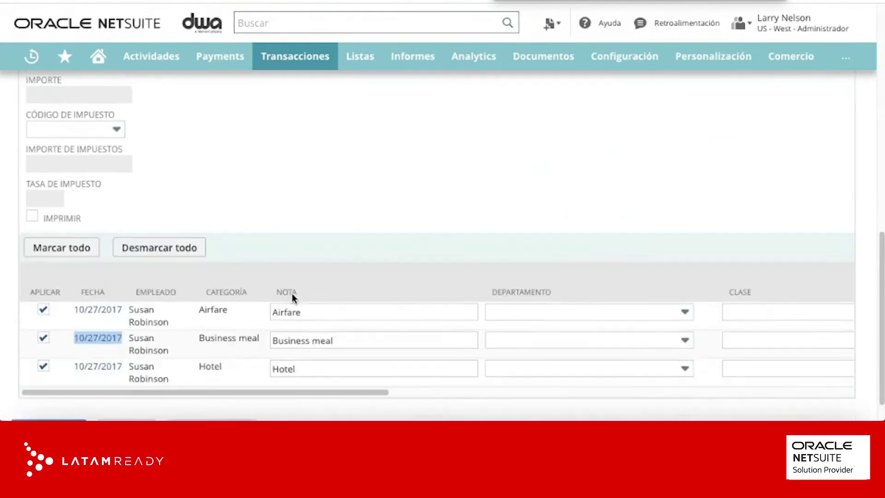
{"action": "scroll", "coordinate": [292, 293], "scroll_direction": "down", "scroll_amount": 1}
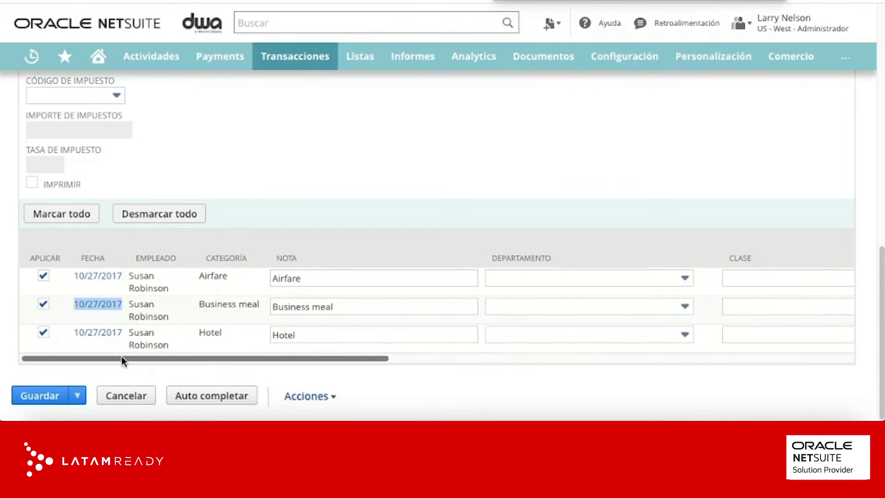
{"action": "mouse_move", "coordinate": [121, 356]}
{"action": "left_mouse_down"}
{"action": "mouse_move", "coordinate": [150, 356]}
{"action": "mouse_move", "coordinate": [108, 355]}
{"action": "left_mouse_up"}
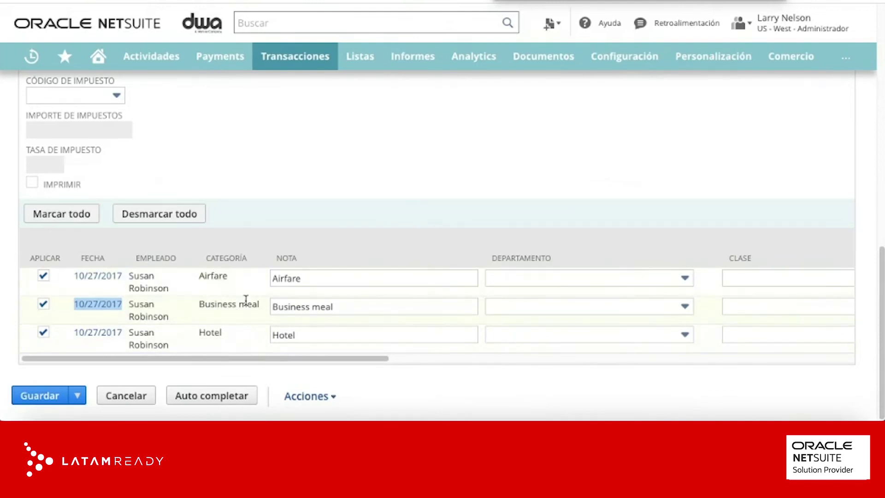
Step: Examine the amount, tax and gross columns of the billable expenses, highlighting the airfare line's invoice amount
{"action": "left_click_drag", "start_coordinate": [292, 357], "coordinate": [739, 357]}
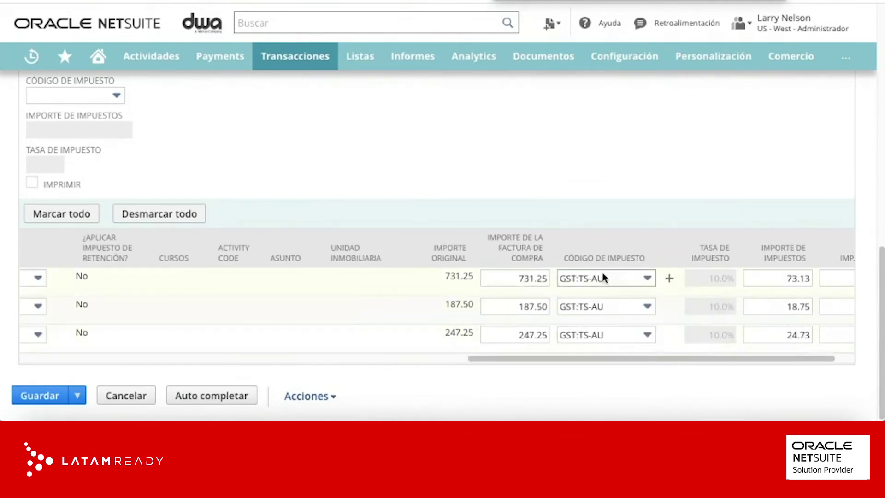
{"action": "left_click_drag", "start_coordinate": [618, 357], "coordinate": [635, 357]}
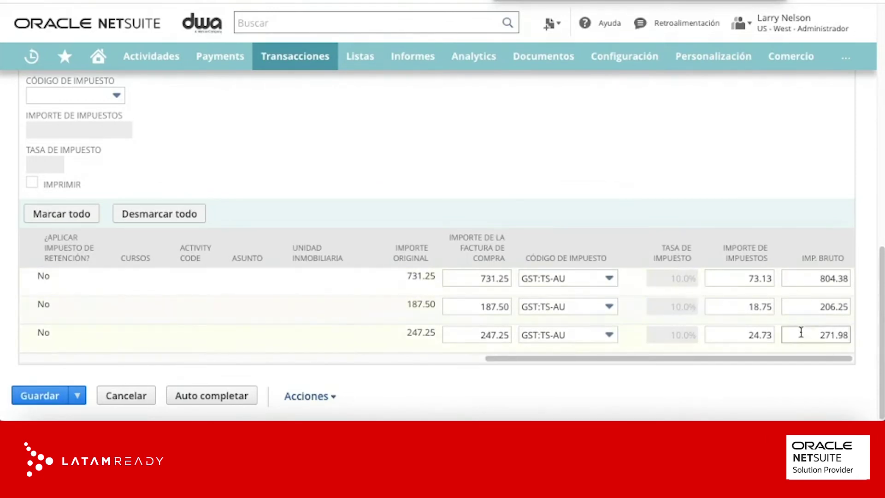
{"action": "left_click_drag", "start_coordinate": [446, 278], "coordinate": [507, 280]}
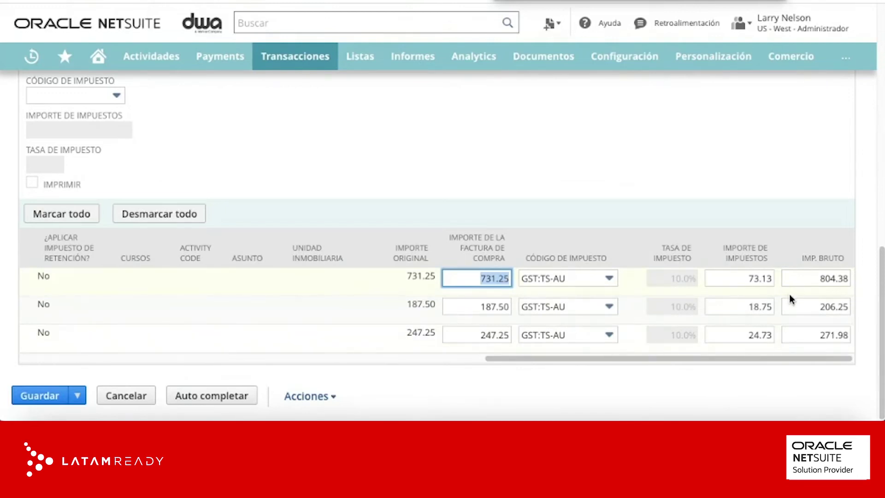
{"action": "left_click_drag", "start_coordinate": [707, 361], "coordinate": [143, 363]}
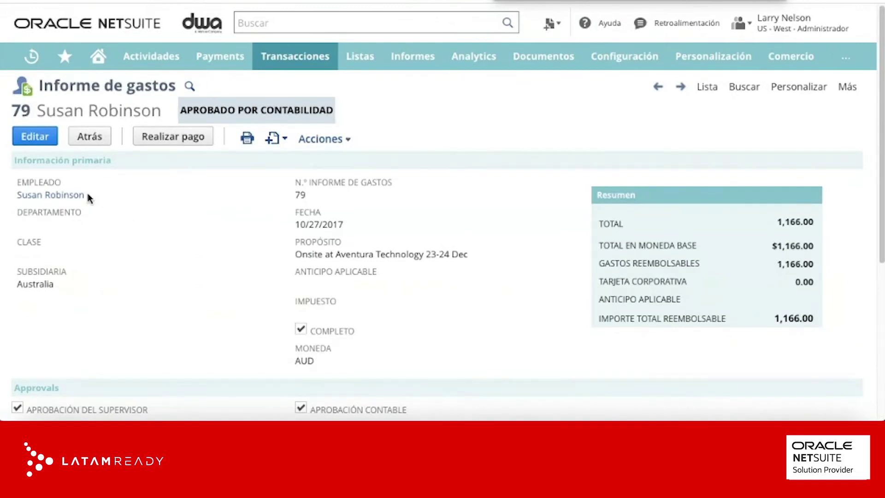
Step: Review the source expense report, highlighting its employee and expense categories and checking the billable column and approvals
{"action": "left_click_drag", "start_coordinate": [87, 196], "coordinate": [21, 183]}
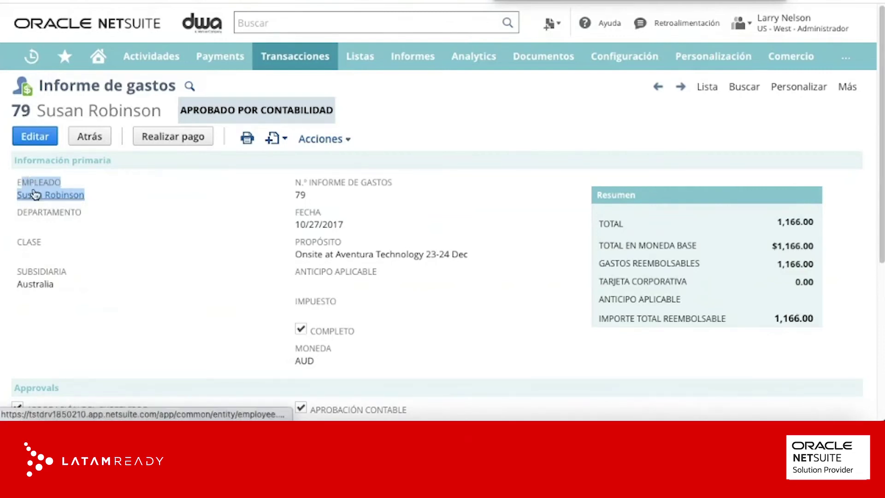
{"action": "scroll", "coordinate": [126, 265], "scroll_direction": "down", "scroll_amount": 5}
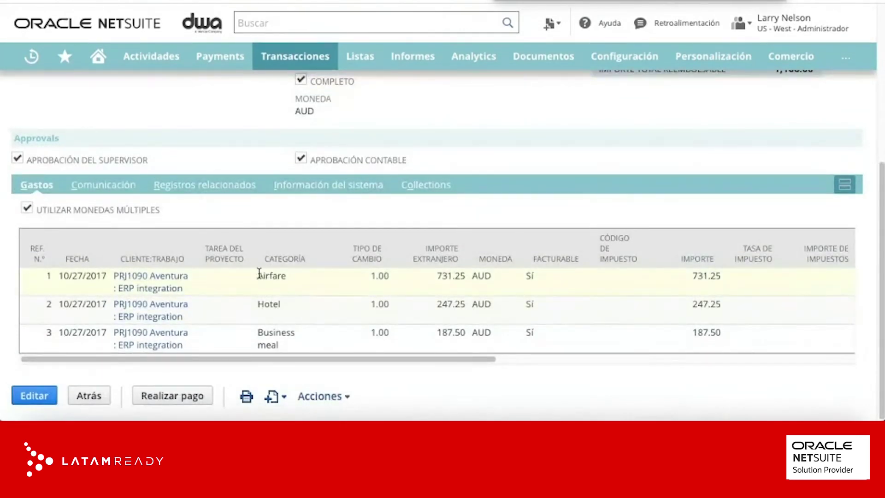
{"action": "left_click_drag", "start_coordinate": [257, 276], "coordinate": [258, 305]}
{"action": "left_click_drag", "start_coordinate": [284, 342], "coordinate": [259, 333]}
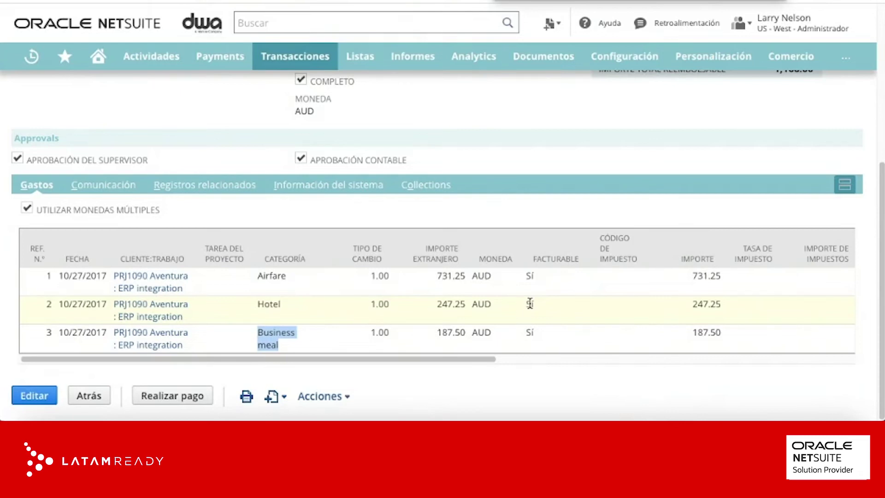
{"action": "scroll", "coordinate": [449, 304], "scroll_direction": "up", "scroll_amount": 5}
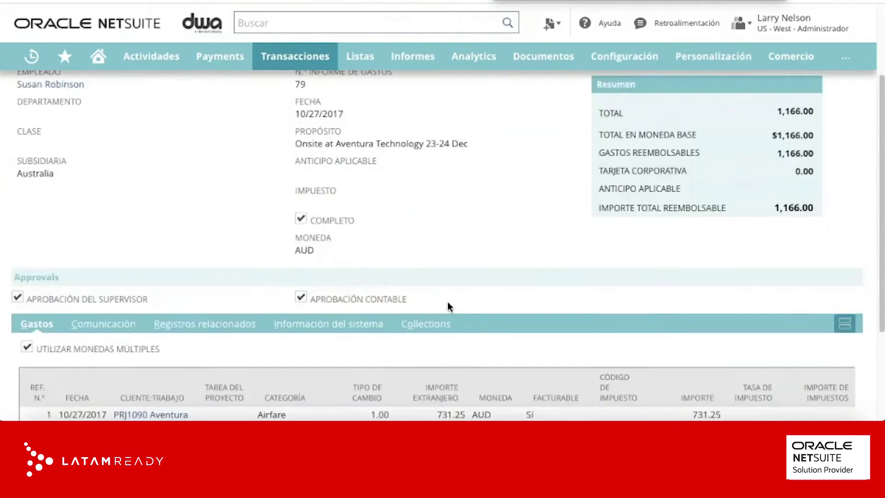
{"action": "scroll", "coordinate": [148, 258], "scroll_direction": "down", "scroll_amount": 5}
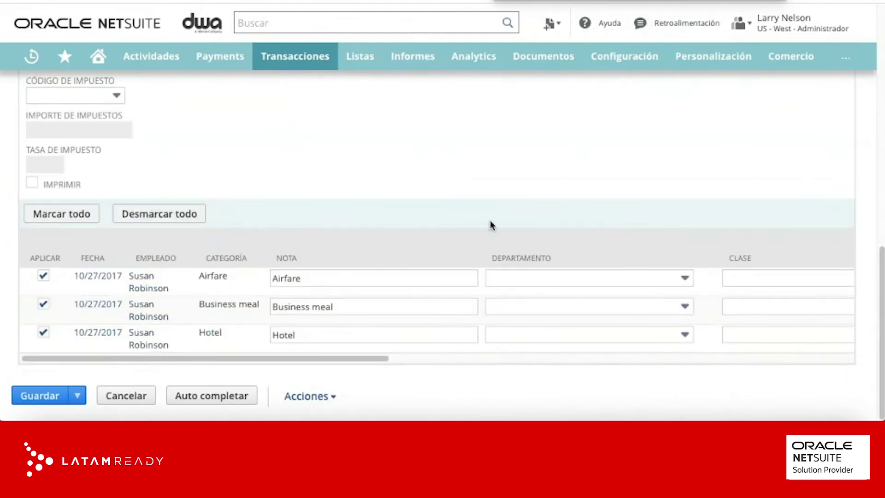
Step: Return to Facturar a clientes and filter the pending list by time (Tiempo) instead of expenses (Gastos)
{"action": "scroll", "coordinate": [490, 223], "scroll_direction": "up", "scroll_amount": 10}
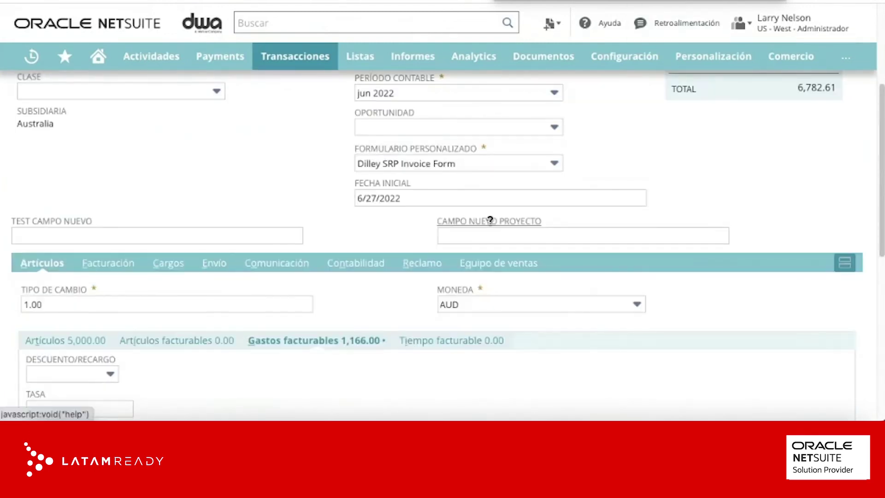
{"action": "scroll", "coordinate": [490, 221], "scroll_direction": "down", "scroll_amount": 10}
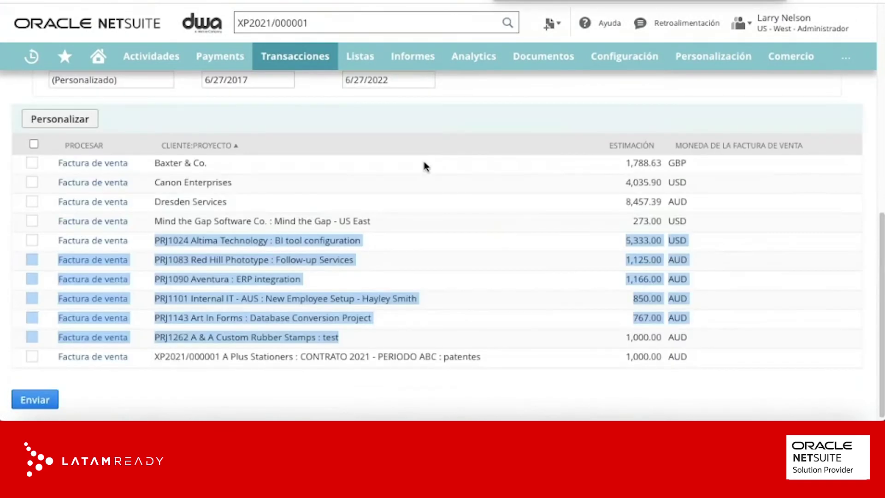
{"action": "scroll", "coordinate": [423, 168], "scroll_direction": "up", "scroll_amount": 10}
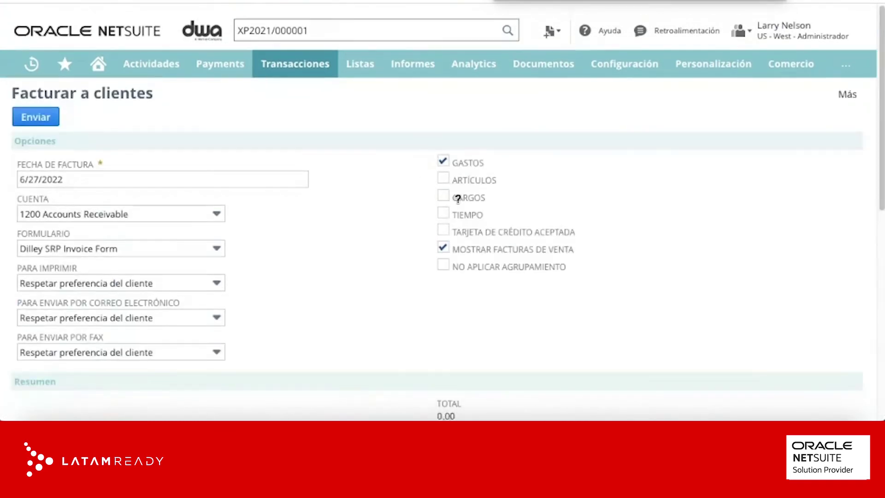
{"action": "left_click", "coordinate": [443, 205]}
{"action": "left_click", "coordinate": [443, 153]}
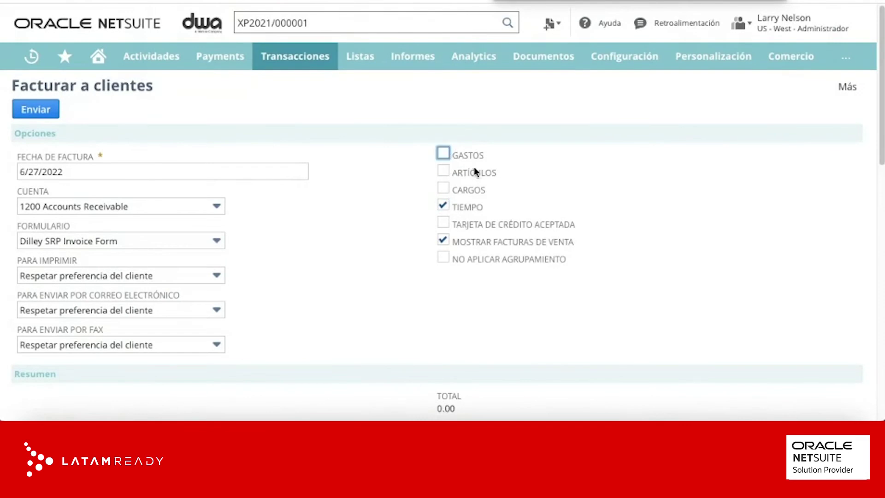
{"action": "scroll", "coordinate": [639, 264], "scroll_direction": "down", "scroll_amount": 10}
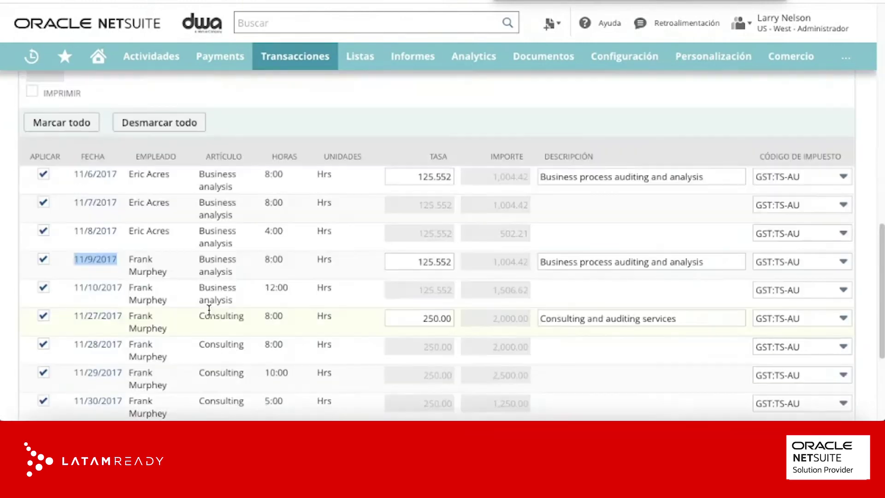
Step: Review the invoice's billable time entries, clear all of them, and apply only those dated 11/7/2017, 11/8/2017 and 11/9/2017
{"action": "scroll", "coordinate": [208, 310], "scroll_direction": "up", "scroll_amount": 10}
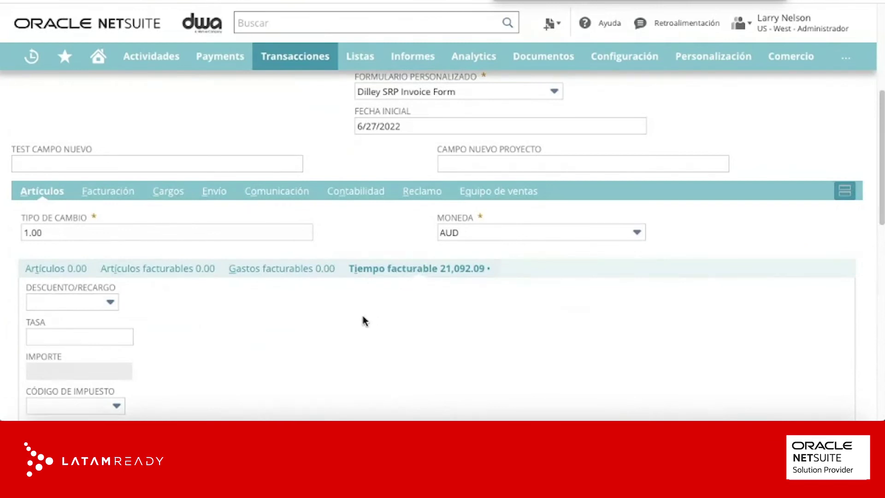
{"action": "scroll", "coordinate": [362, 319], "scroll_direction": "down", "scroll_amount": 10}
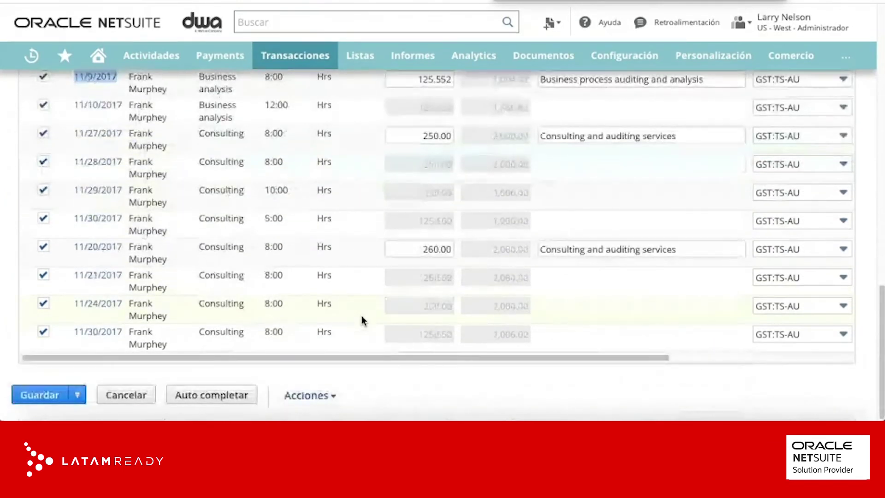
{"action": "scroll", "coordinate": [361, 315], "scroll_direction": "up", "scroll_amount": 4}
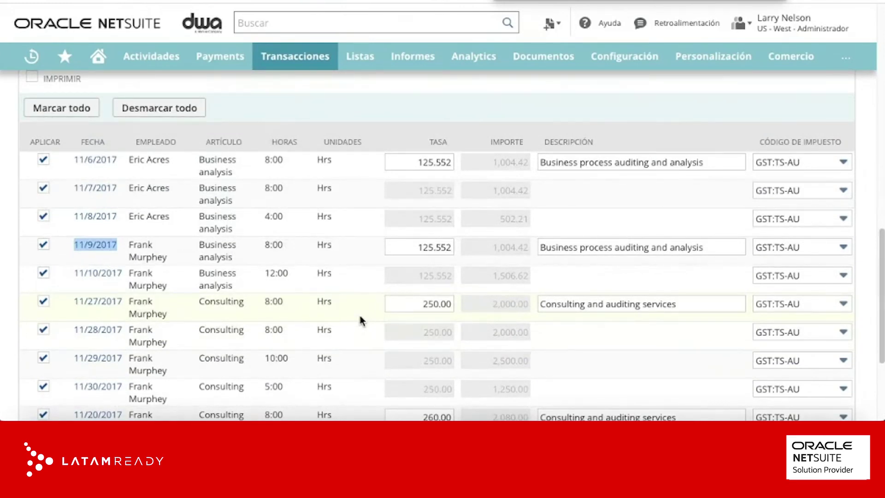
{"action": "left_click", "coordinate": [147, 111]}
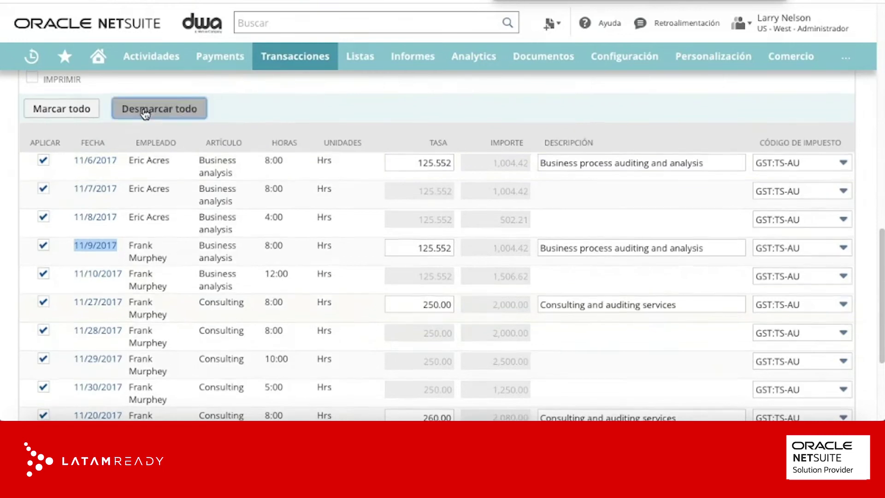
{"action": "left_click", "coordinate": [43, 189]}
{"action": "left_click", "coordinate": [44, 218]}
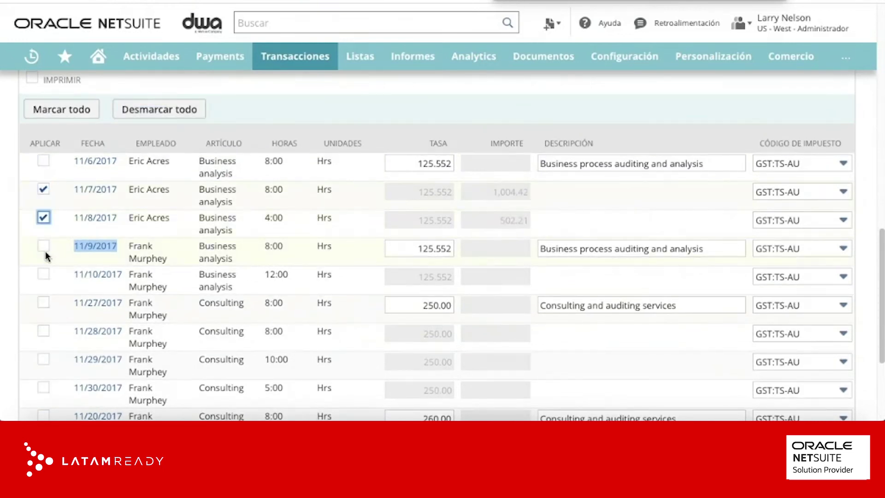
{"action": "left_click", "coordinate": [44, 246]}
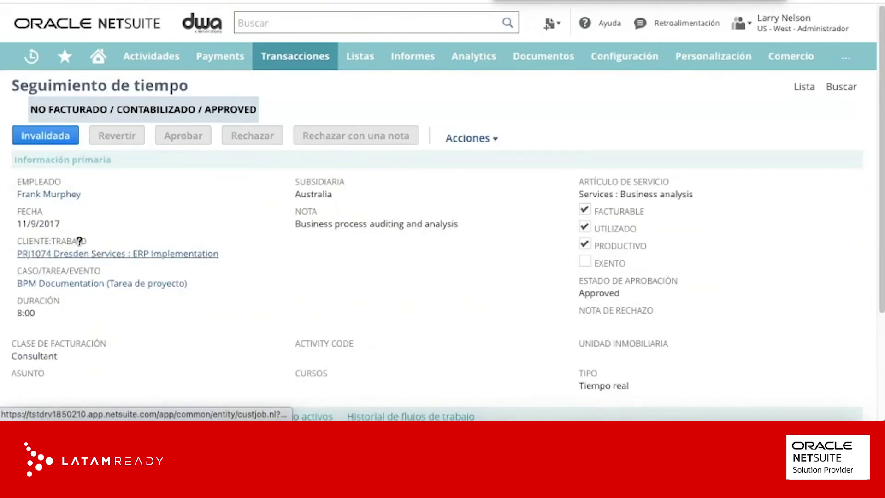
Step: Review the time tracking record, highlighting its duration, employee, date, project and task details, approval status and Facturable option
{"action": "scroll", "coordinate": [369, 302], "scroll_direction": "down", "scroll_amount": 3}
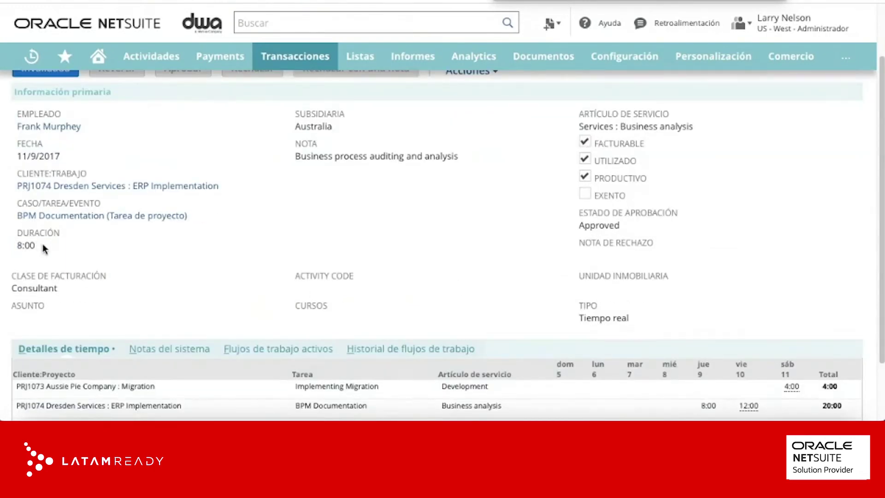
{"action": "left_click_drag", "start_coordinate": [42, 244], "coordinate": [17, 232]}
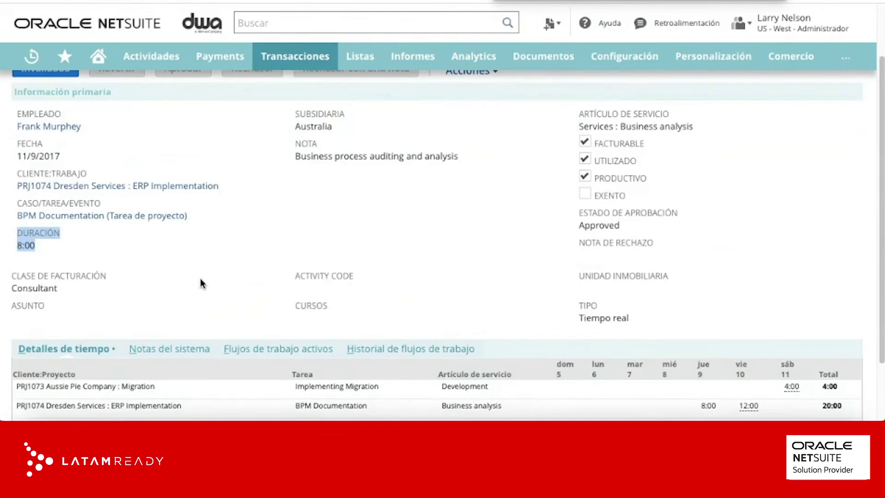
{"action": "left_click_drag", "start_coordinate": [197, 225], "coordinate": [11, 207]}
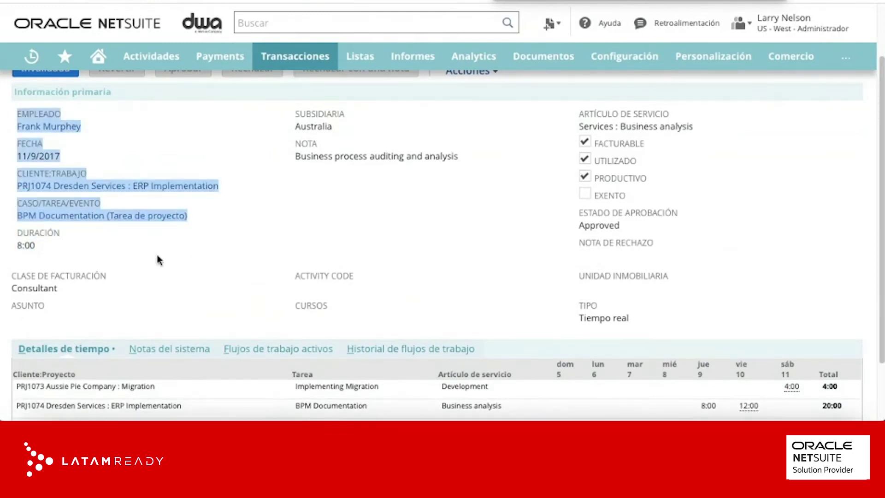
{"action": "scroll", "coordinate": [197, 223], "scroll_direction": "up", "scroll_amount": 3}
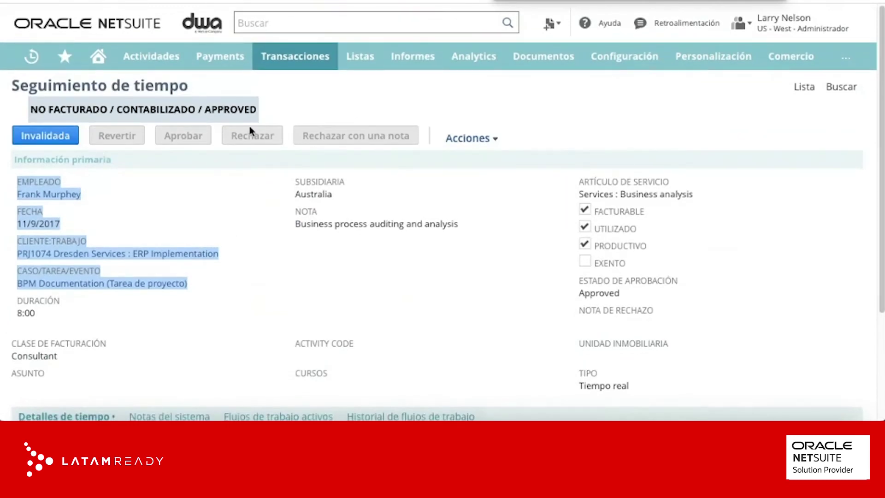
{"action": "left_click_drag", "start_coordinate": [206, 109], "coordinate": [252, 108]}
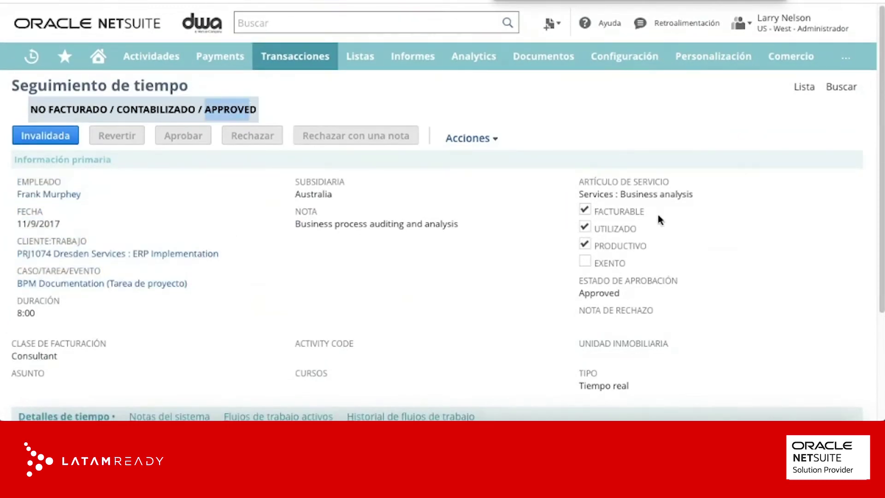
{"action": "left_click_drag", "start_coordinate": [651, 212], "coordinate": [600, 212]}
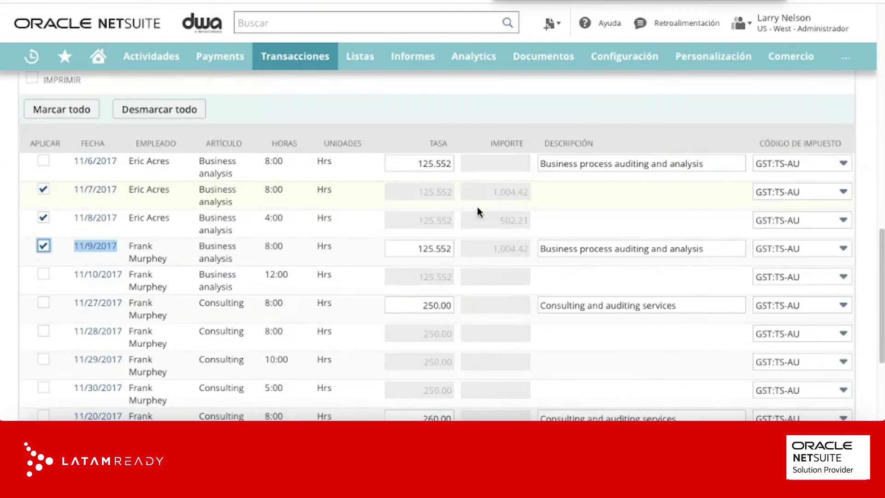
Step: Return to the draft Dresden Services invoice and review its summary and header fields
{"action": "scroll", "coordinate": [476, 210], "scroll_direction": "up", "scroll_amount": 10}
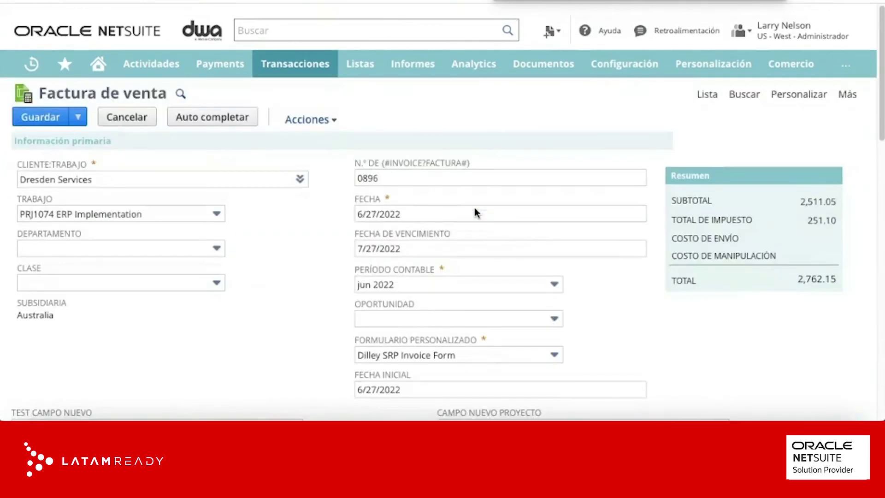
{"action": "scroll", "coordinate": [474, 208], "scroll_direction": "down", "scroll_amount": 2}
{"action": "scroll", "coordinate": [475, 208], "scroll_direction": "down", "scroll_amount": 10}
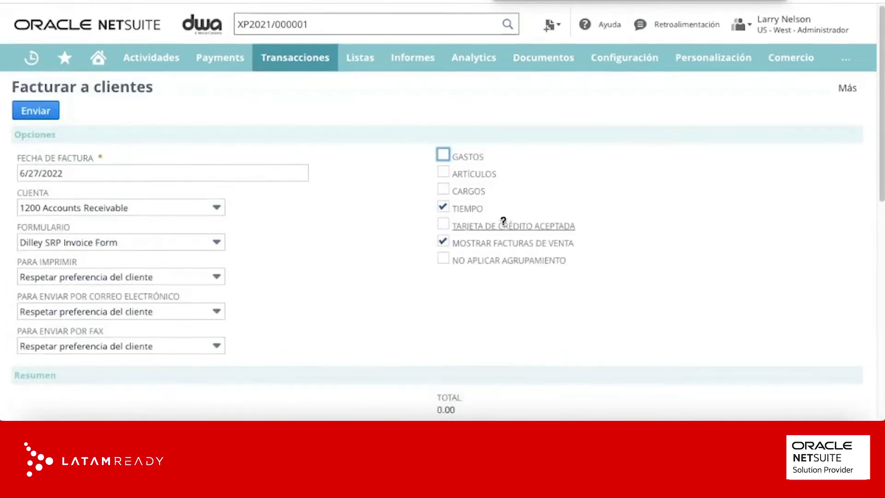
Step: In Facturar a clientes, include Artículos and Cargos, toggle Tiempo, and review the pending projects list
{"action": "left_click", "coordinate": [445, 174]}
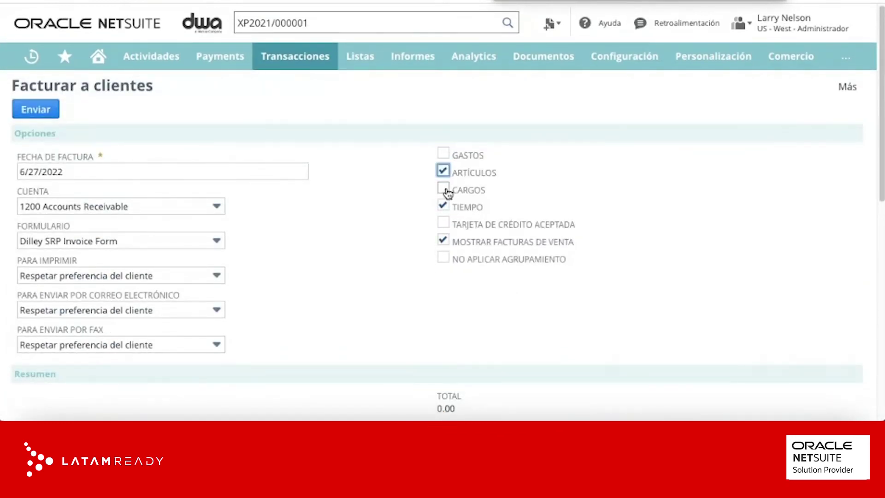
{"action": "left_click", "coordinate": [445, 190]}
{"action": "left_click", "coordinate": [445, 207]}
{"action": "scroll", "coordinate": [675, 306], "scroll_direction": "down", "scroll_amount": 9}
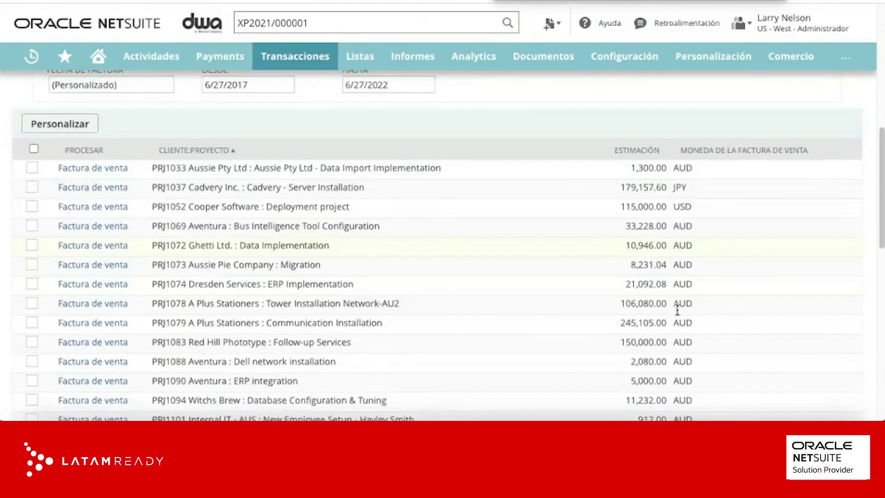
{"action": "scroll", "coordinate": [676, 310], "scroll_direction": "down", "scroll_amount": 1}
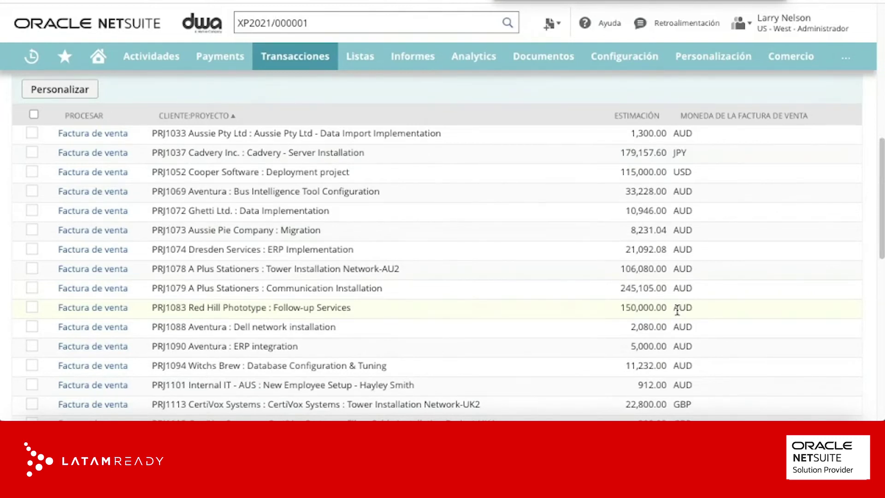
Step: Open the sales invoice for the Dresden Services : ERP Implementation project in a new browser tab and check its project field
{"action": "right_click", "coordinate": [107, 249]}
{"action": "left_click", "coordinate": [164, 172]}
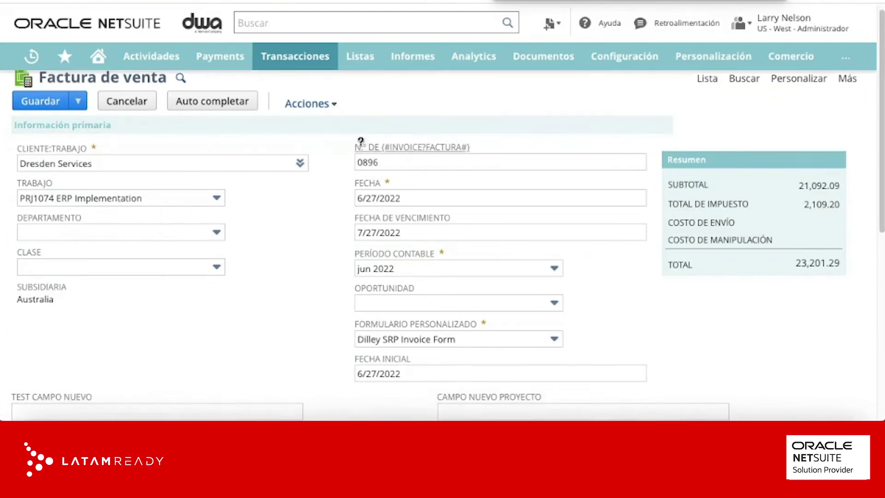
{"action": "left_click", "coordinate": [152, 202]}
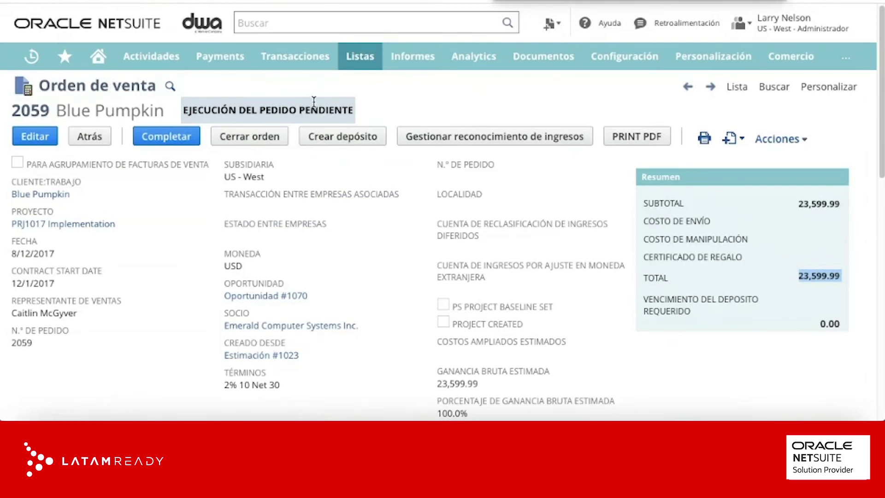
Step: Print the Blue Pumpkin sales order as a PDF and review the document down to its total
{"action": "mouse_move", "coordinate": [705, 141]}
{"action": "left_click", "coordinate": [719, 155]}
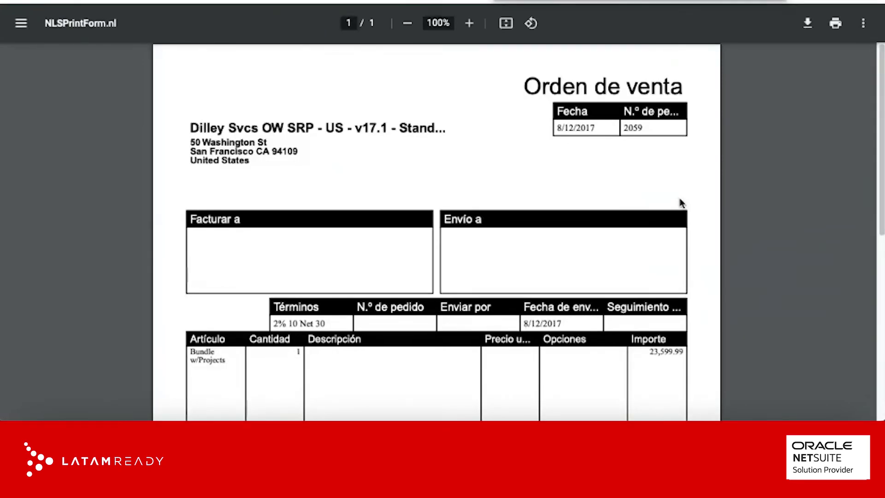
{"action": "scroll", "coordinate": [546, 272], "scroll_direction": "down", "scroll_amount": 3}
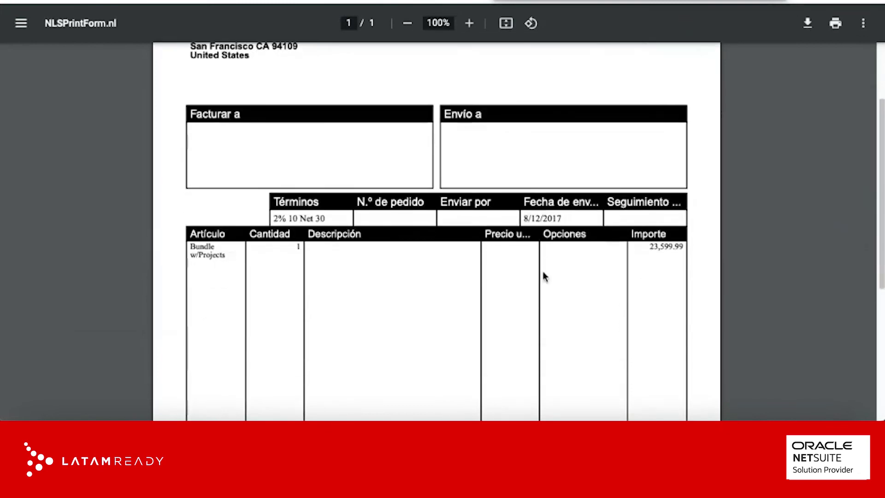
{"action": "scroll", "coordinate": [587, 285], "scroll_direction": "down", "scroll_amount": 7}
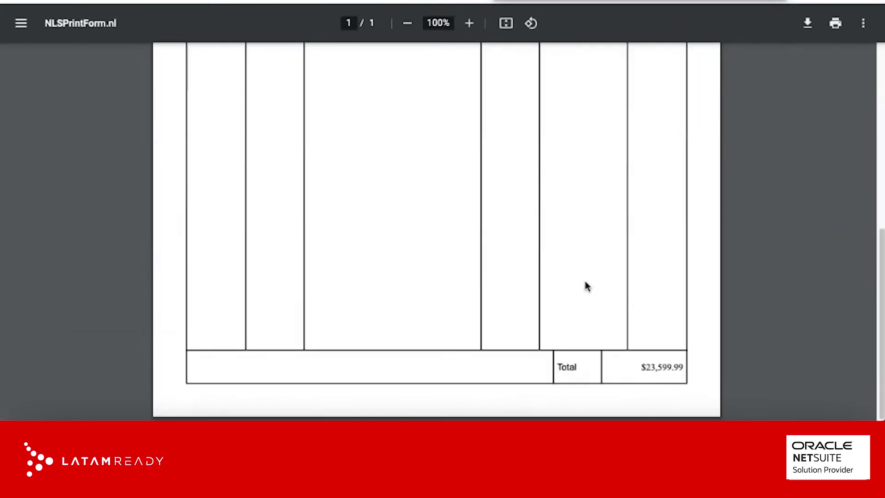
{"action": "scroll", "coordinate": [583, 285], "scroll_direction": "up", "scroll_amount": 10}
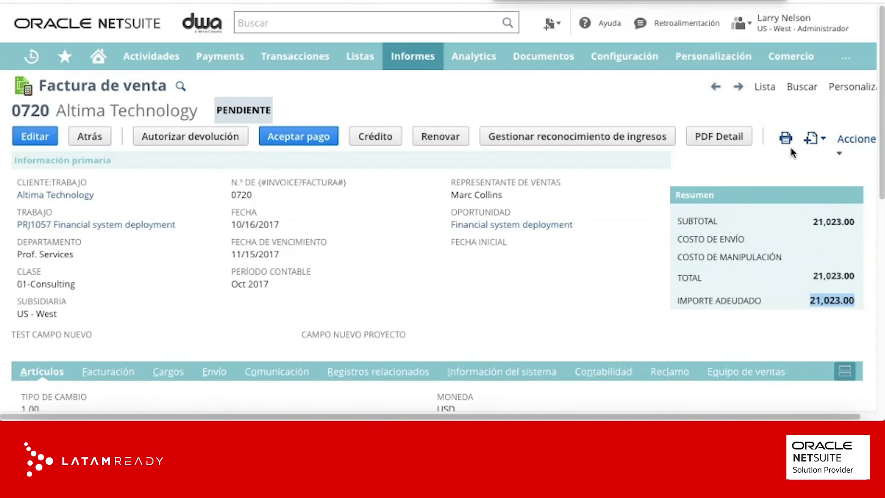
Step: Print the Altima Technology sales invoice as a PDF, view it, and return to the invoice record
{"action": "mouse_move", "coordinate": [785, 138]}
{"action": "left_click", "coordinate": [789, 154]}
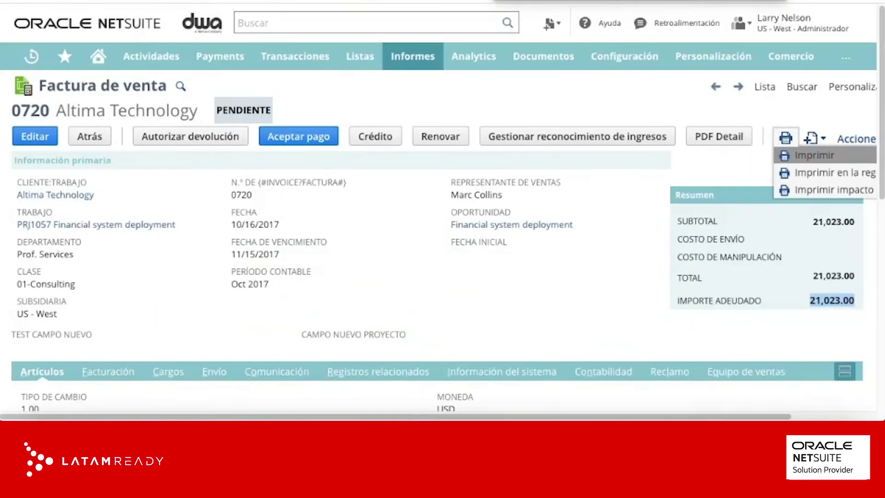
{"action": "mouse_move", "coordinate": [784, 141]}
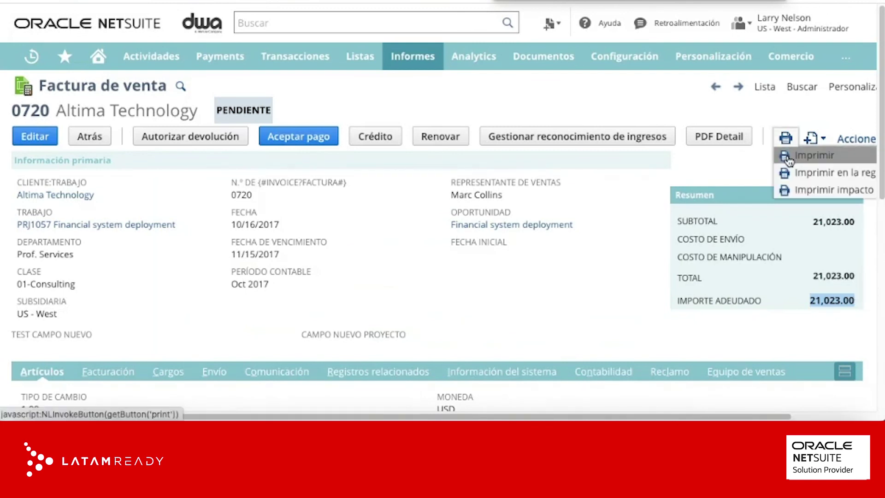
{"action": "left_click", "coordinate": [788, 157]}
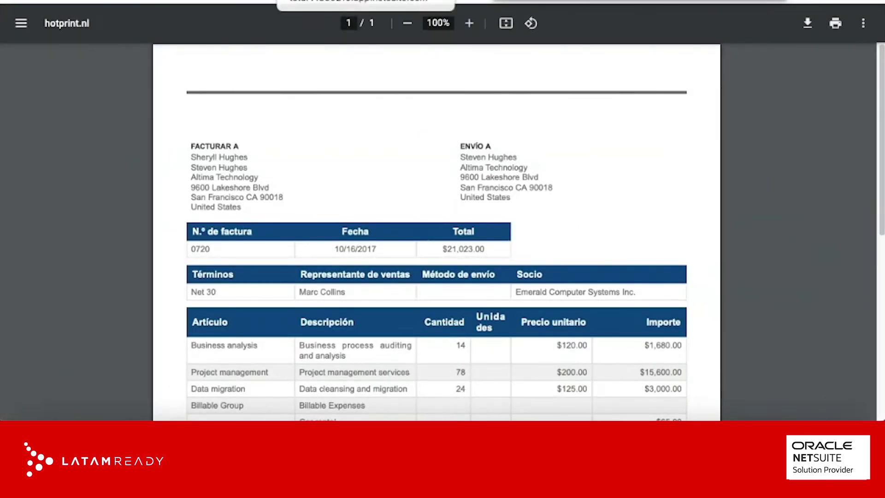
{"action": "left_click", "coordinate": [281, 1]}
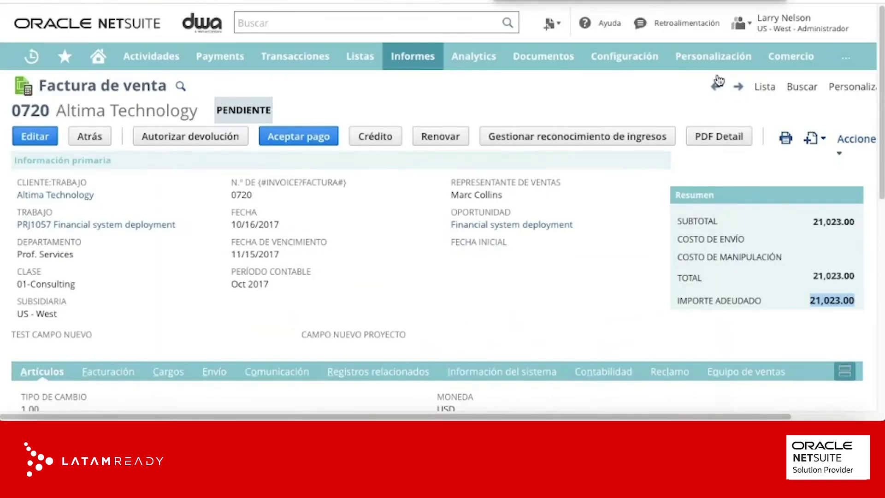
Step: Open the Flujos de trabajo list in a new browser tab and switch to it
{"action": "mouse_move", "coordinate": [712, 72]}
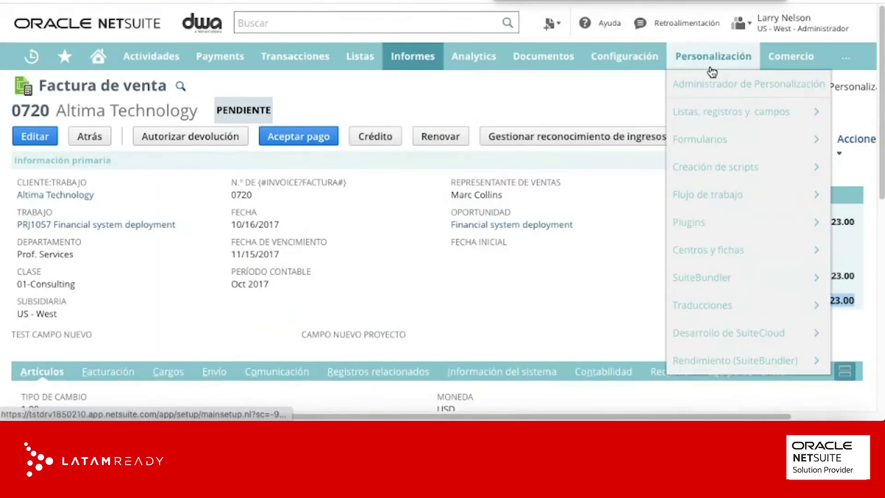
{"action": "mouse_move", "coordinate": [701, 203]}
{"action": "right_click", "coordinate": [599, 197]}
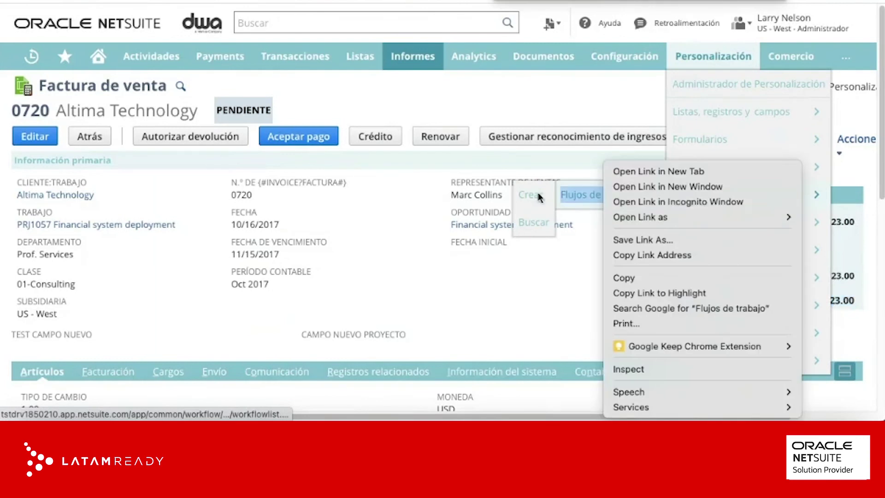
{"action": "left_click", "coordinate": [623, 172]}
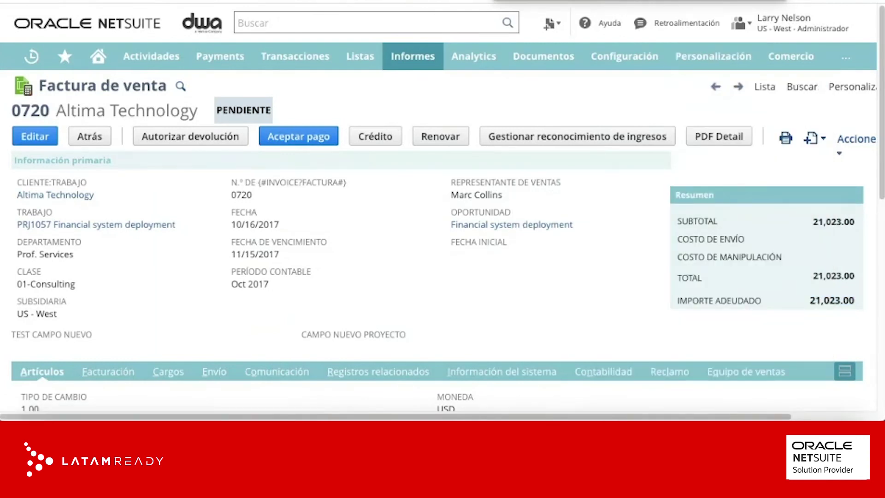
{"action": "key", "text": "ctrl+Tab"}
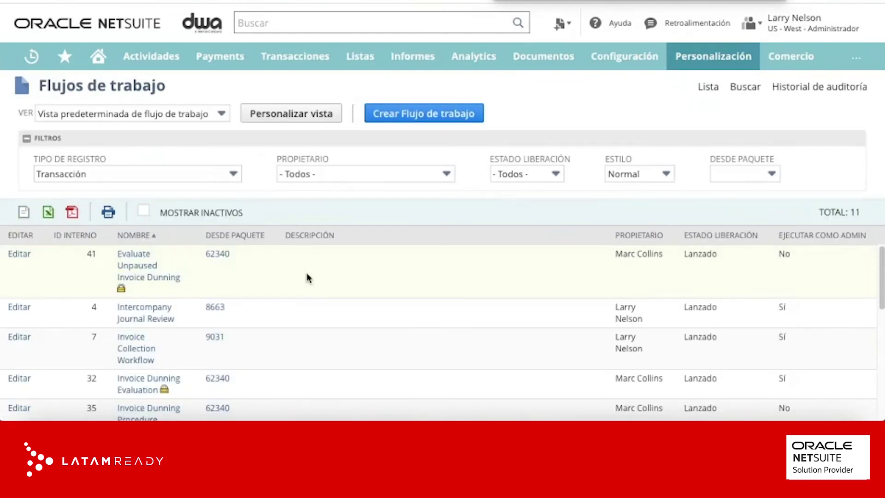
Step: Open the Invoice Collection Workflow and select its Send Email state
{"action": "scroll", "coordinate": [239, 336], "scroll_direction": "down", "scroll_amount": 2}
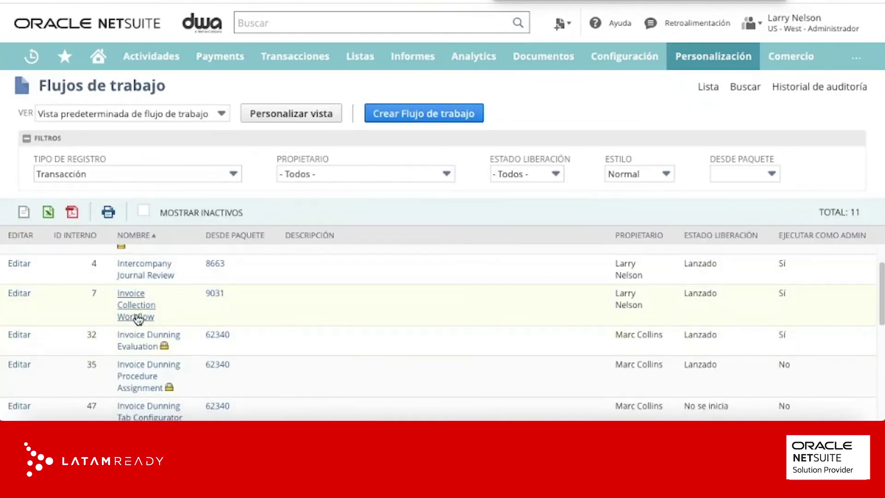
{"action": "left_click", "coordinate": [134, 316]}
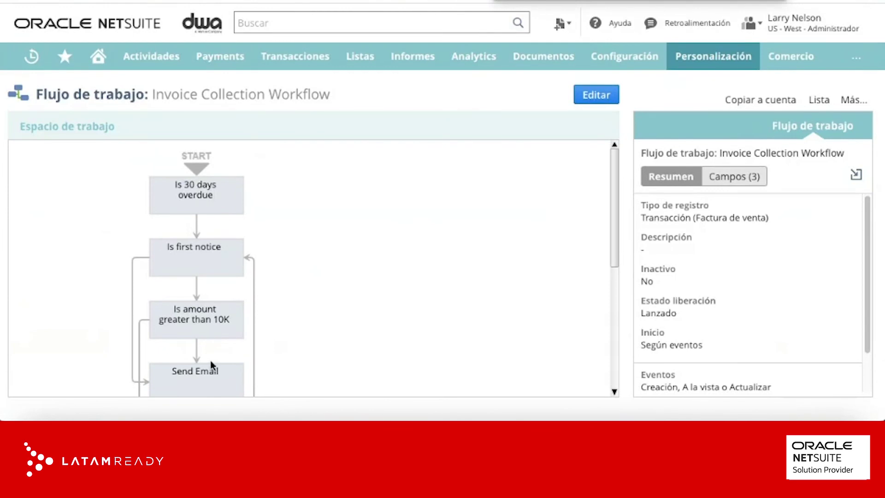
{"action": "left_click", "coordinate": [206, 382]}
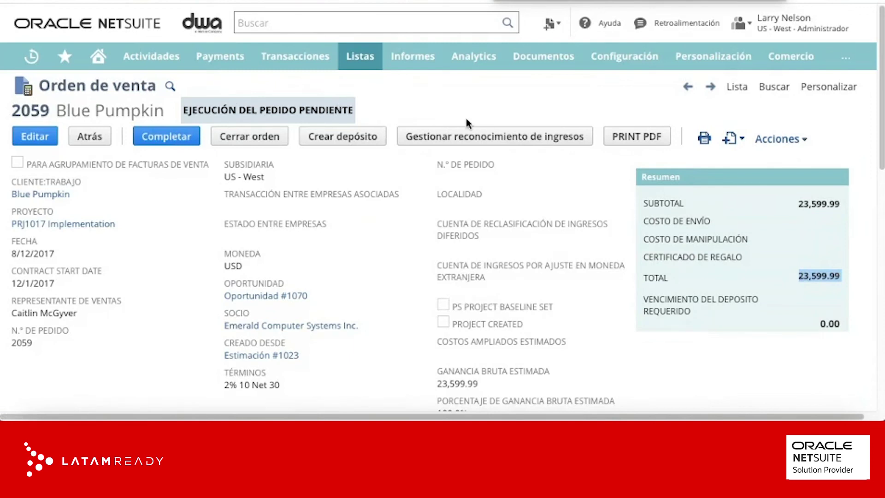
Step: Return to the Blue Pumpkin sales order and print it with the standard print option again
{"action": "mouse_move", "coordinate": [704, 145]}
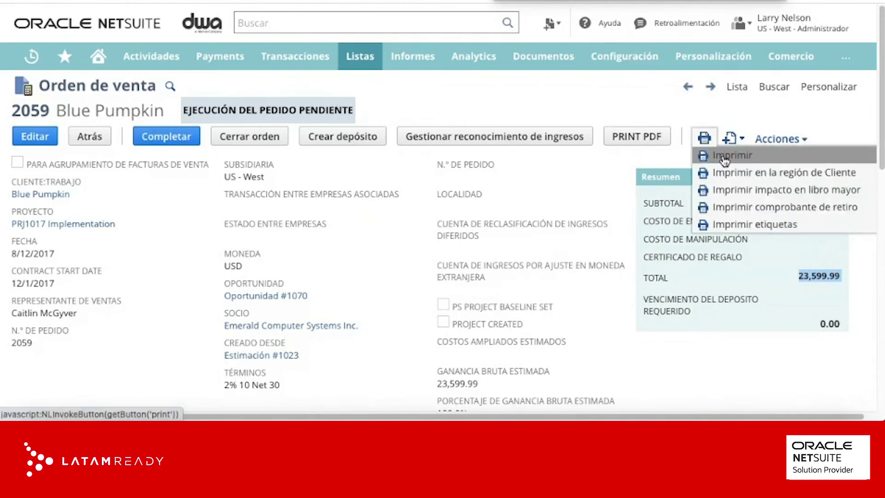
{"action": "left_click", "coordinate": [721, 155]}
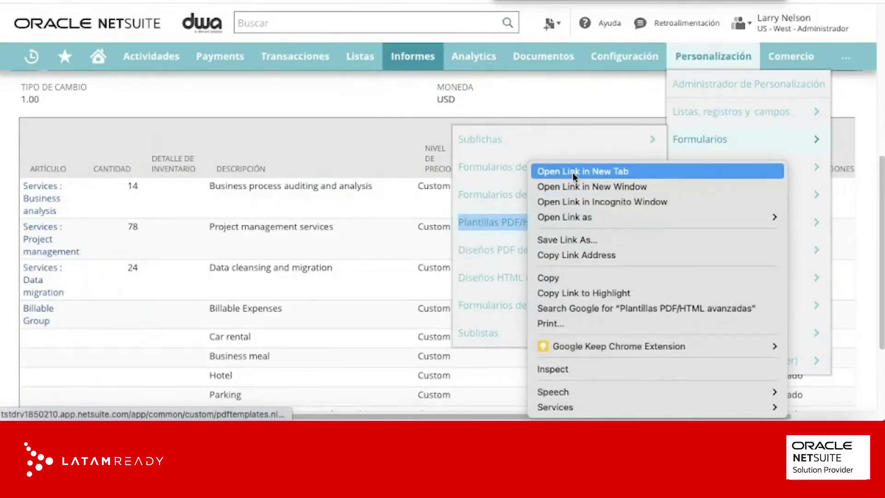
Step: Open the Plantillas PDF/HTML avanzadas list in a new tab, find the sales invoice templates and open Standard Invoice PDF/HTML Template 2
{"action": "left_click", "coordinate": [572, 172]}
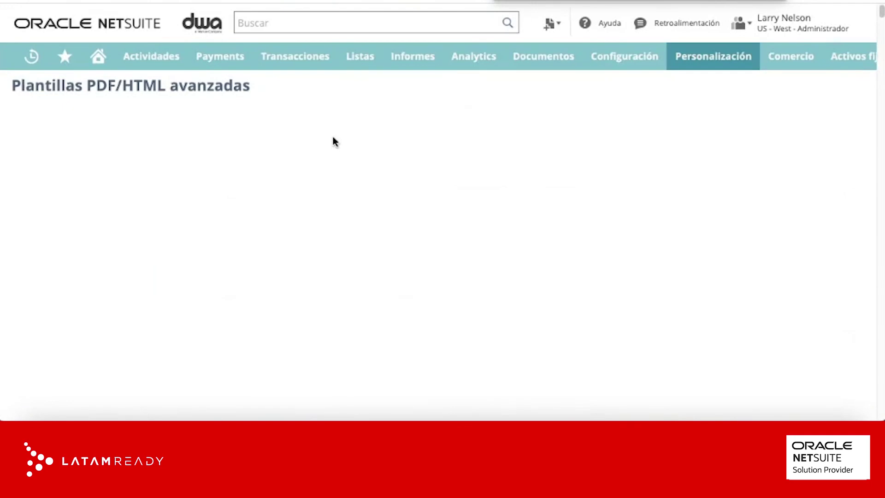
{"action": "scroll", "coordinate": [534, 348], "scroll_direction": "down", "scroll_amount": 10}
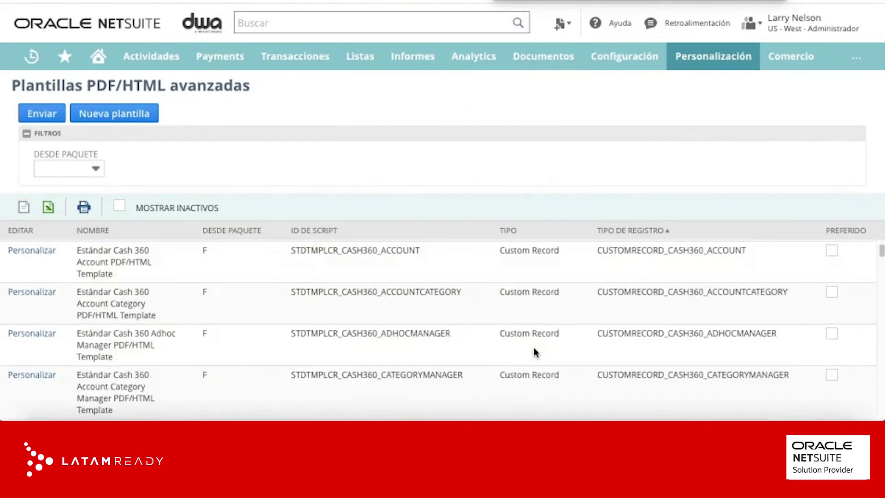
{"action": "scroll", "coordinate": [533, 347], "scroll_direction": "down", "scroll_amount": 5}
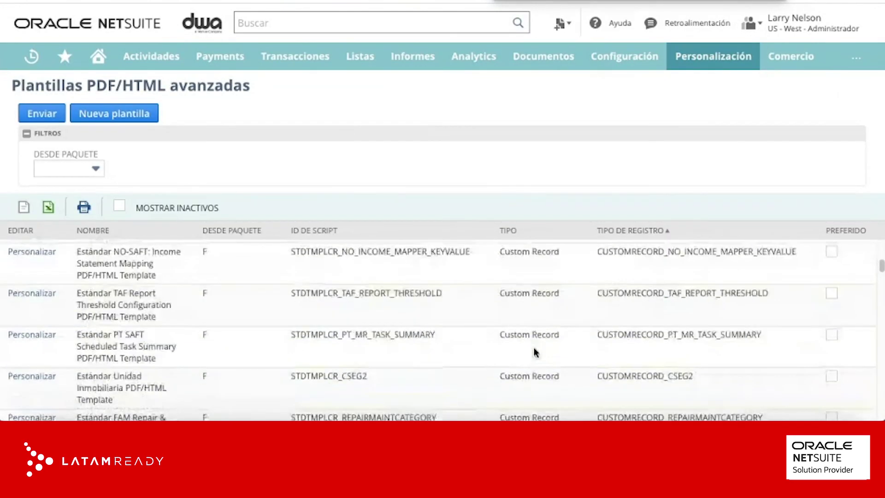
{"action": "scroll", "coordinate": [533, 347], "scroll_direction": "up", "scroll_amount": 3}
{"action": "scroll", "coordinate": [534, 347], "scroll_direction": "down", "scroll_amount": 8}
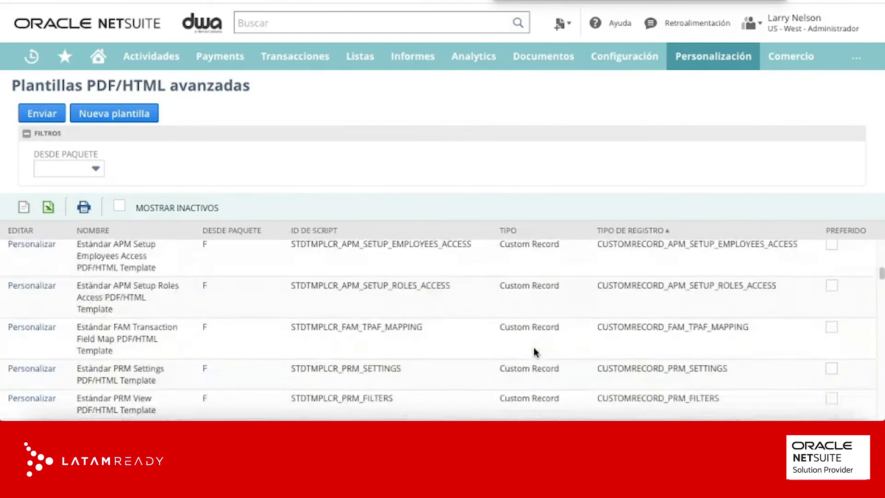
{"action": "scroll", "coordinate": [534, 348], "scroll_direction": "down", "scroll_amount": 10}
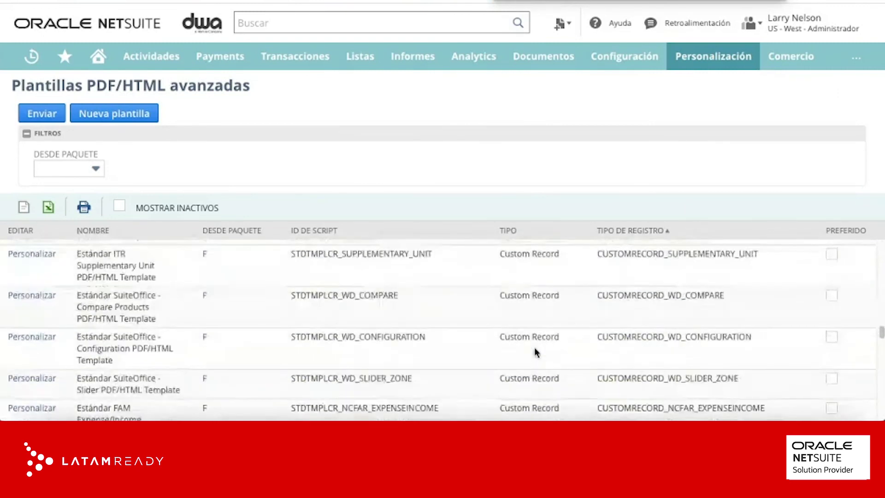
{"action": "scroll", "coordinate": [535, 348], "scroll_direction": "down", "scroll_amount": 10}
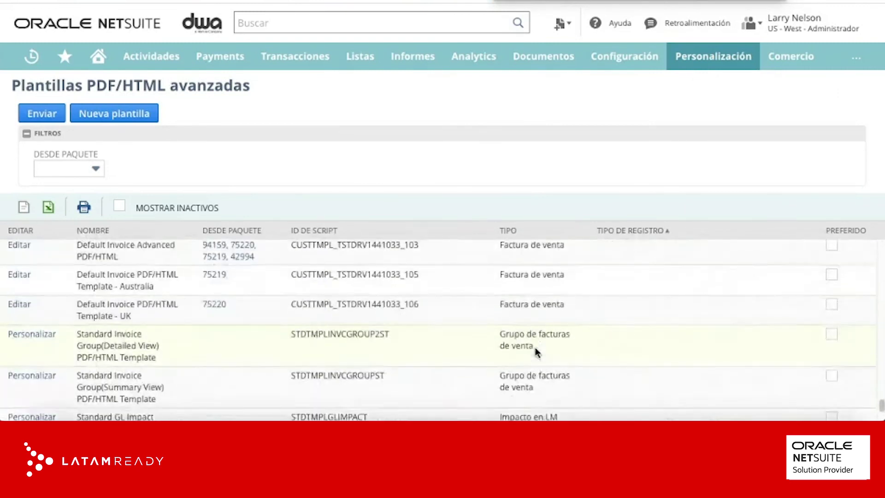
{"action": "scroll", "coordinate": [535, 347], "scroll_direction": "up", "scroll_amount": 2}
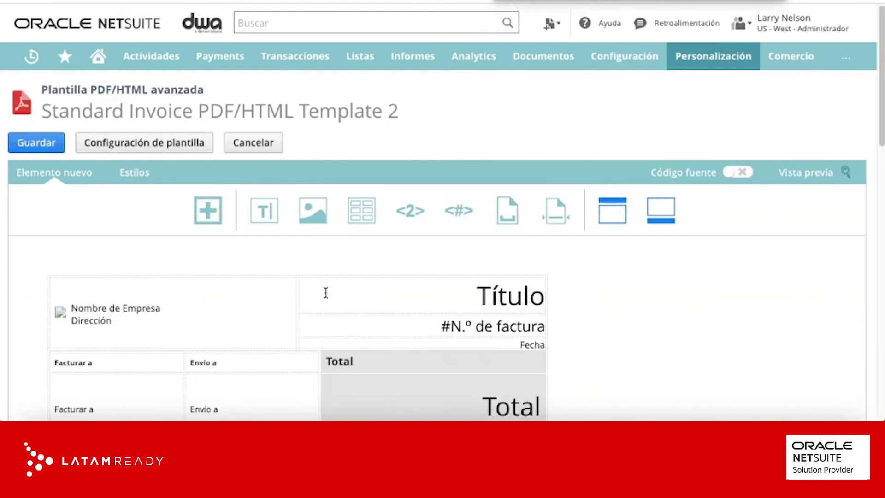
Step: Examine the invoice template's layout from header to totals and select the Descripción field under Artículo in the item table
{"action": "scroll", "coordinate": [326, 297], "scroll_direction": "down", "scroll_amount": 4}
{"action": "scroll", "coordinate": [326, 294], "scroll_direction": "down", "scroll_amount": 2}
{"action": "scroll", "coordinate": [326, 291], "scroll_direction": "up", "scroll_amount": 1}
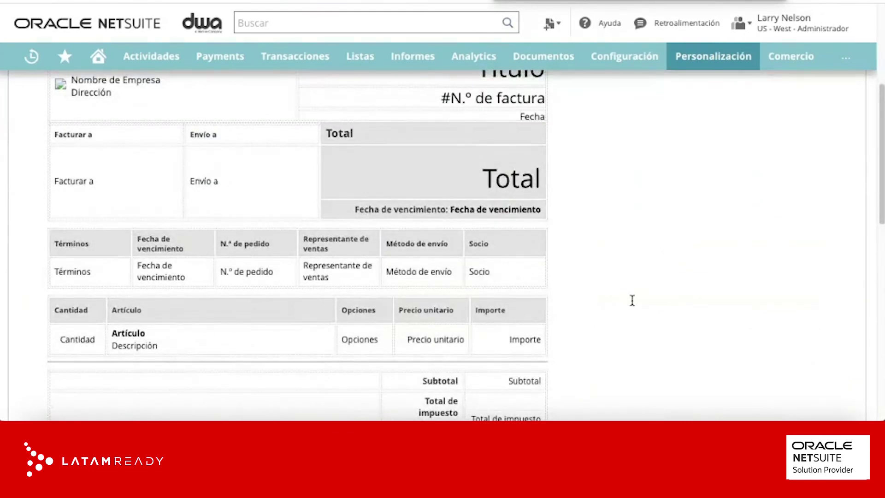
{"action": "scroll", "coordinate": [632, 300], "scroll_direction": "up", "scroll_amount": 2}
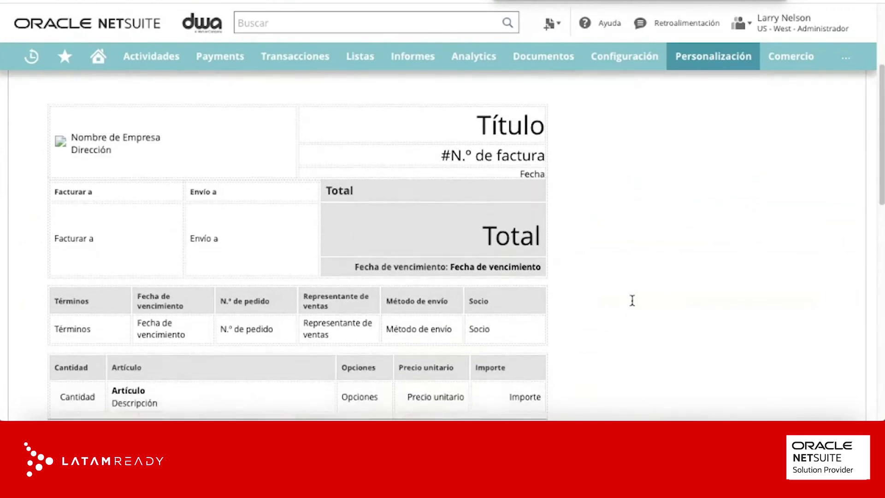
{"action": "scroll", "coordinate": [632, 300], "scroll_direction": "down", "scroll_amount": 1}
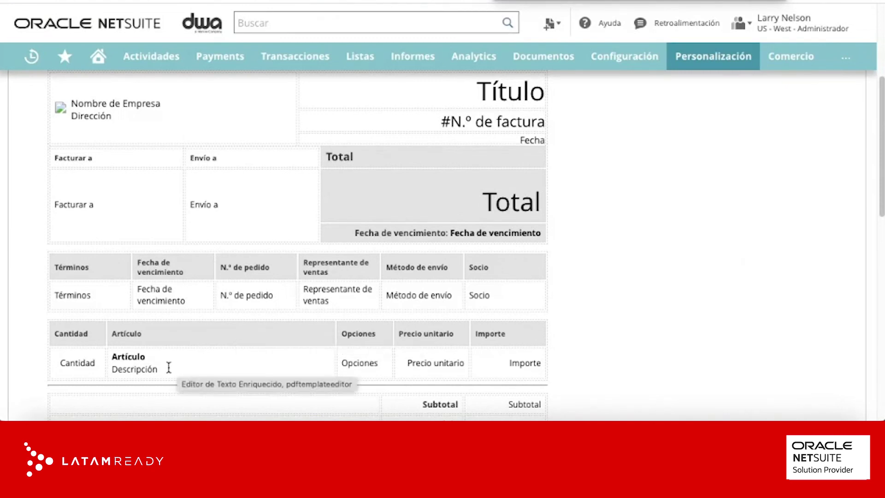
{"action": "double_click", "coordinate": [138, 366]}
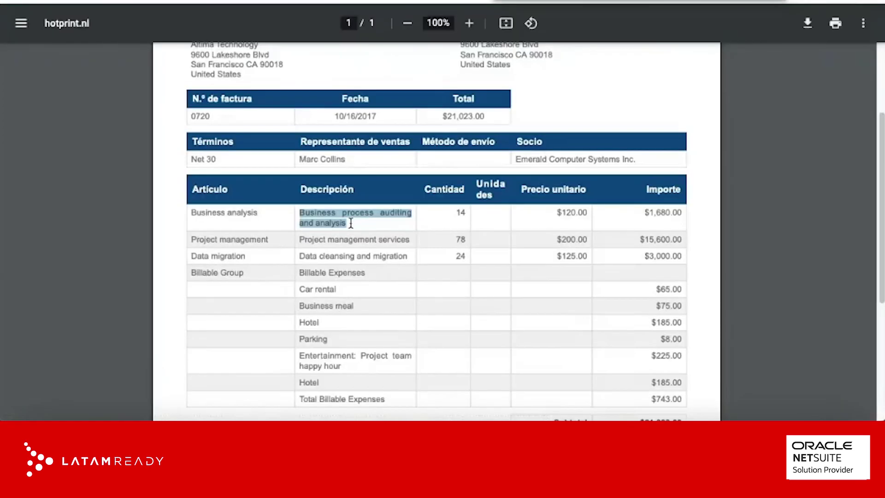
Step: Compare with the printed Altima Technology invoice, highlighting its Cantidad heading and the first line's Descripción text
{"action": "scroll", "coordinate": [350, 223], "scroll_direction": "up", "scroll_amount": 3}
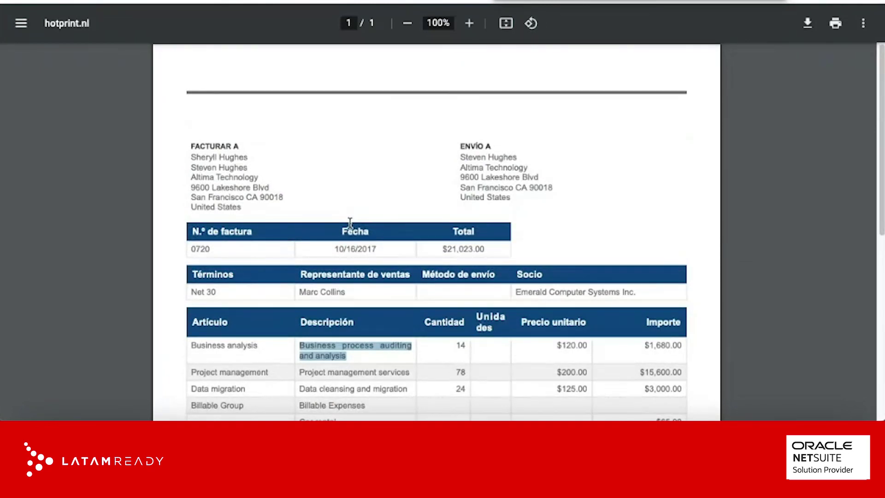
{"action": "scroll", "coordinate": [350, 223], "scroll_direction": "down", "scroll_amount": 2}
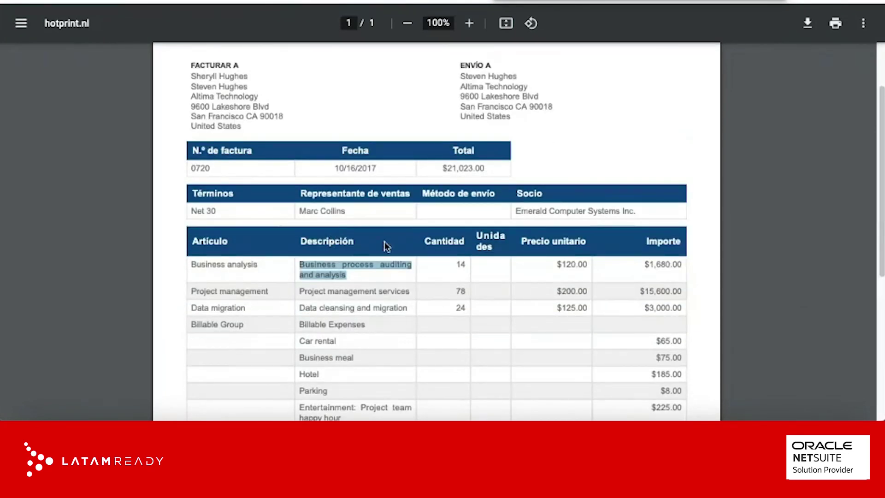
{"action": "left_click_drag", "start_coordinate": [427, 240], "coordinate": [465, 240]}
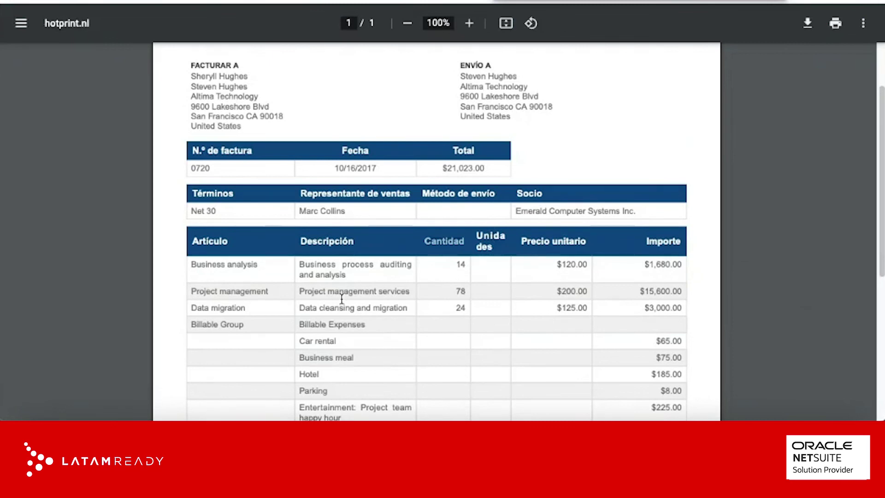
{"action": "left_click_drag", "start_coordinate": [298, 264], "coordinate": [518, 273]}
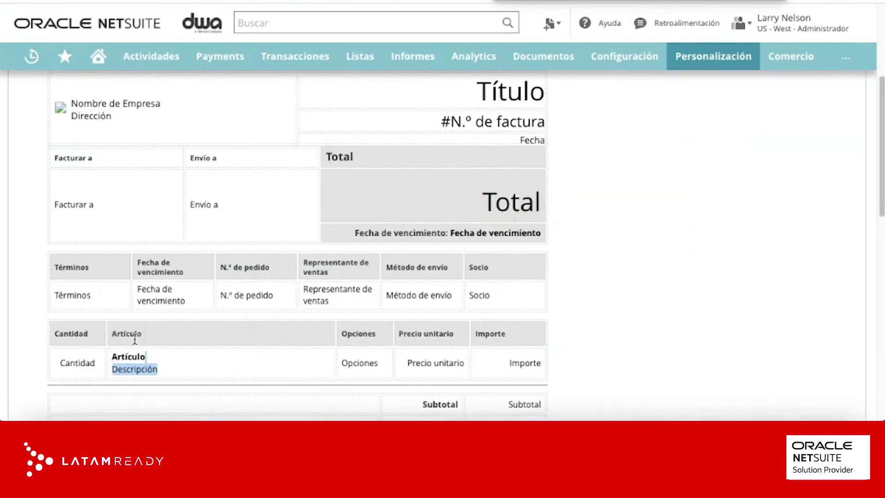
Step: Delete the Opciones column from the invoice template's item table
{"action": "left_click", "coordinate": [167, 358]}
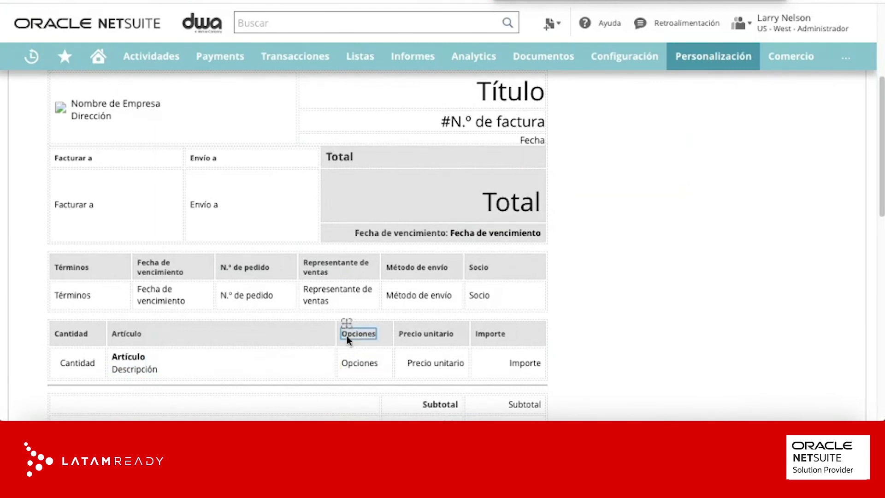
{"action": "right_click", "coordinate": [362, 334]}
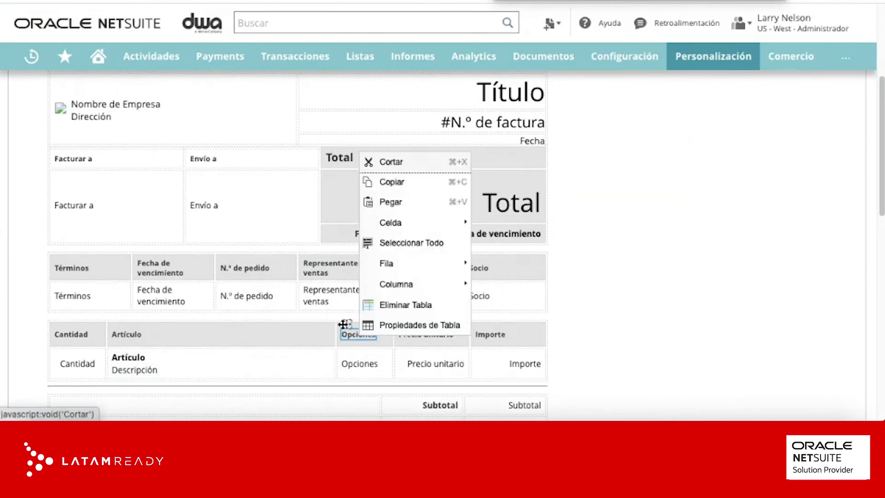
{"action": "mouse_move", "coordinate": [401, 272]}
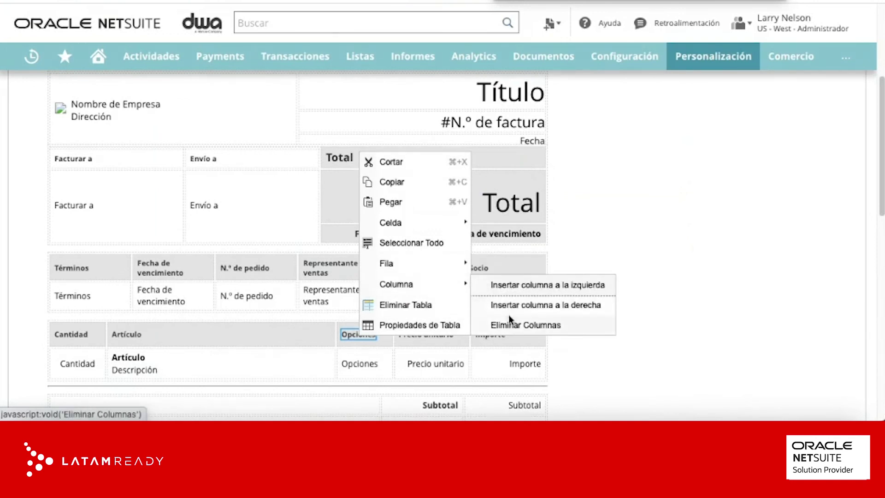
{"action": "left_click", "coordinate": [505, 325]}
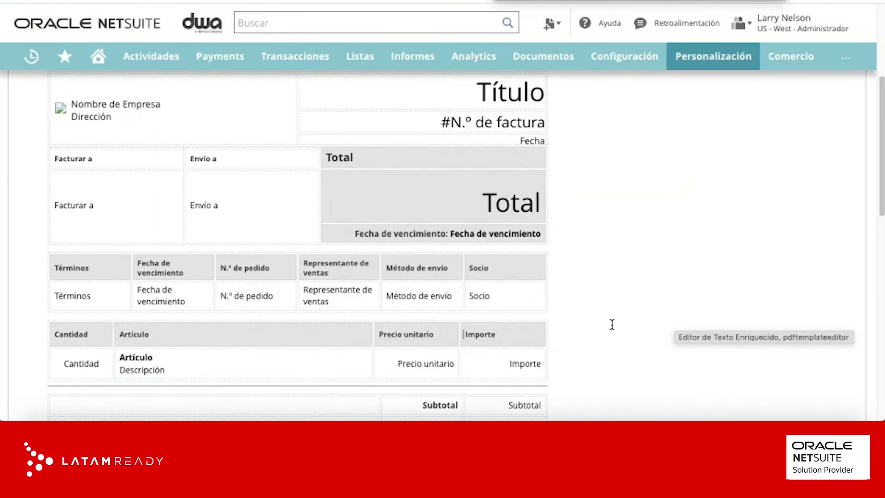
Step: Insert a column to the left of Precio unitario in the template's item table
{"action": "right_click", "coordinate": [394, 332]}
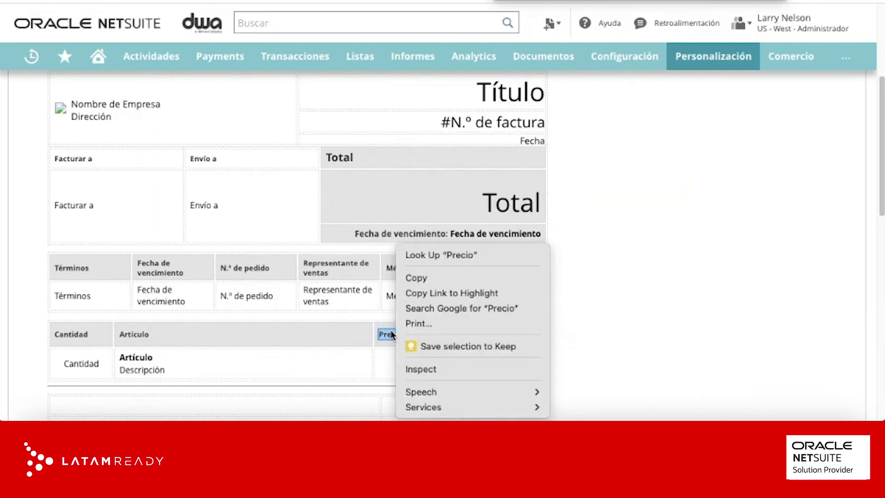
{"action": "right_click", "coordinate": [379, 332]}
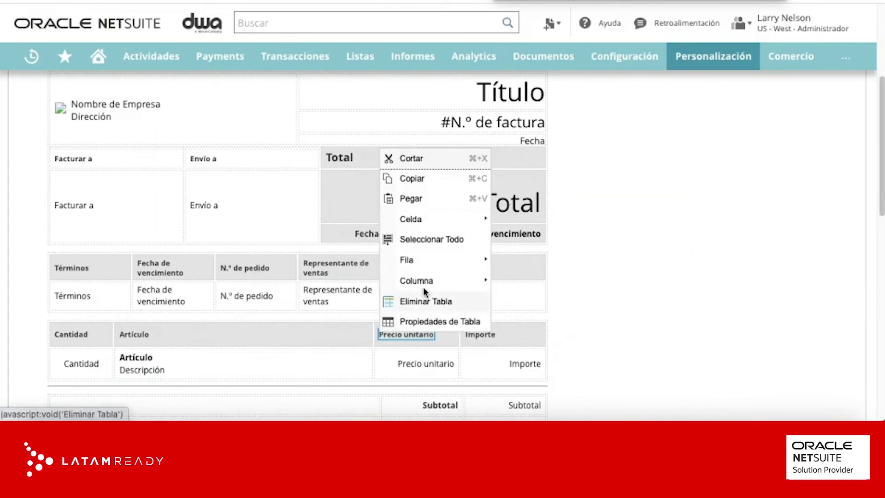
{"action": "mouse_move", "coordinate": [426, 262]}
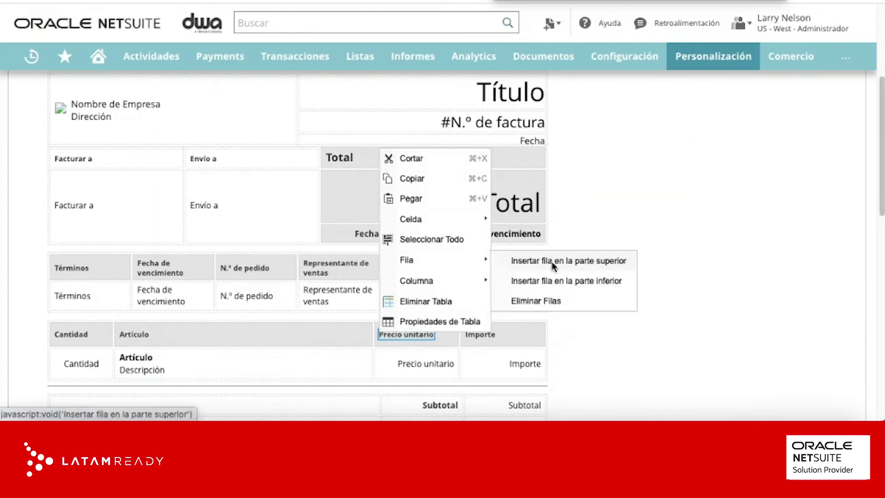
{"action": "mouse_move", "coordinate": [479, 281]}
{"action": "left_click", "coordinate": [528, 279]}
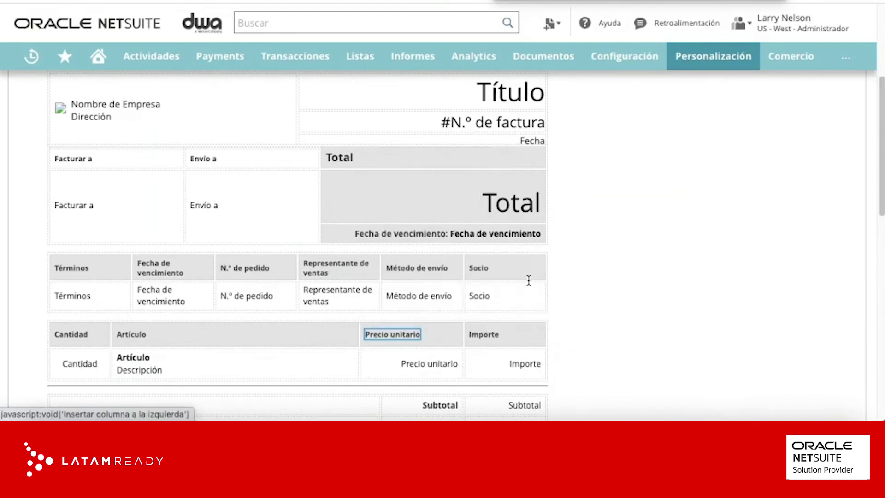
Step: Insert a blank column to the right of Precio unitario, before Importe, in the template's item table
{"action": "left_click", "coordinate": [456, 333]}
{"action": "right_click", "coordinate": [465, 333]}
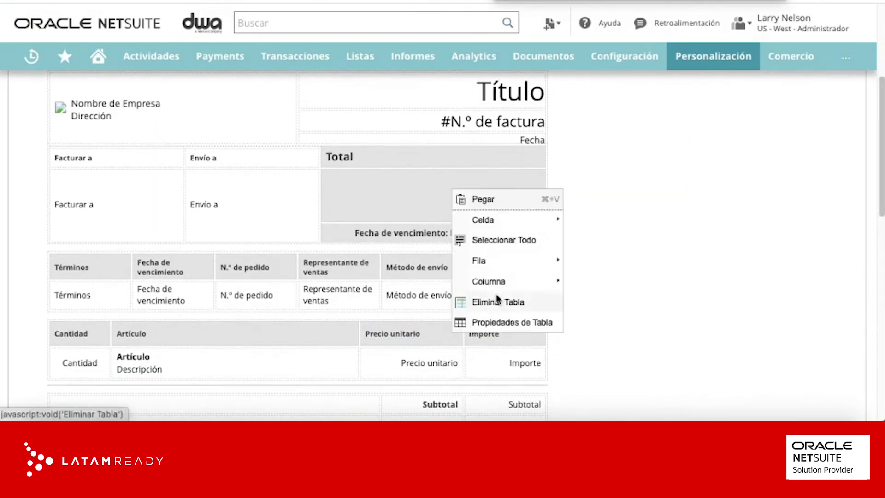
{"action": "mouse_move", "coordinate": [515, 284]}
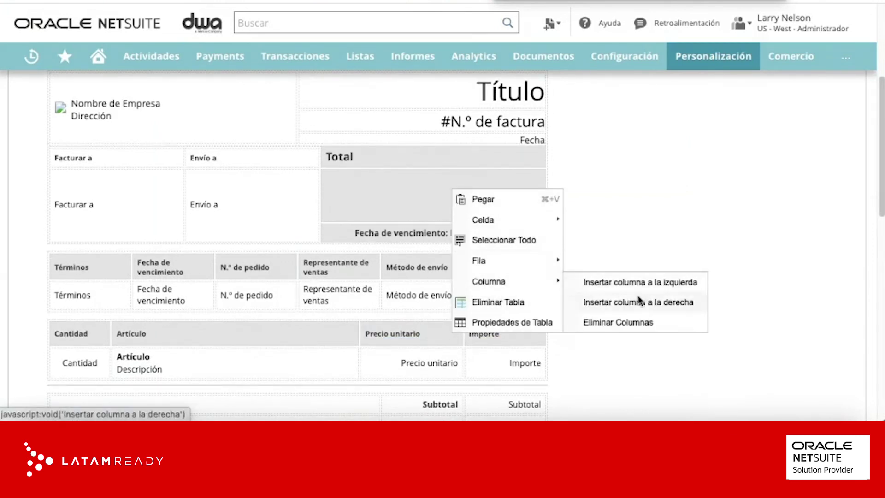
{"action": "left_click", "coordinate": [638, 300]}
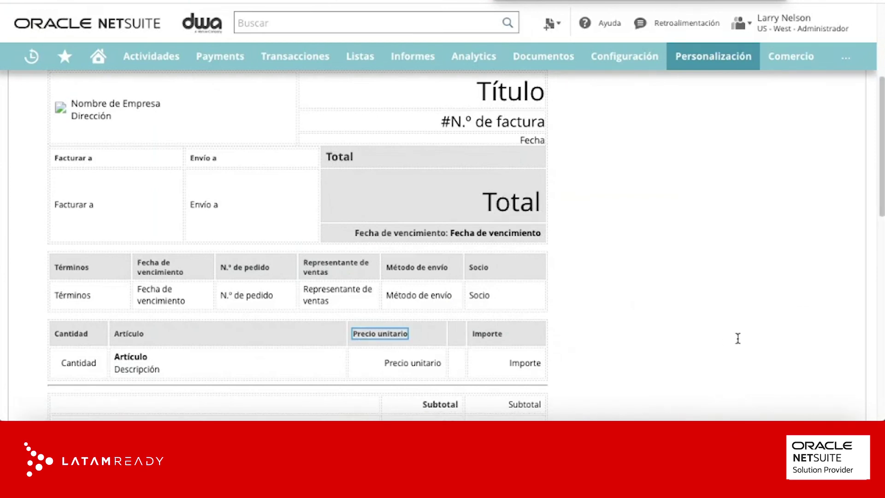
{"action": "left_click", "coordinate": [460, 362]}
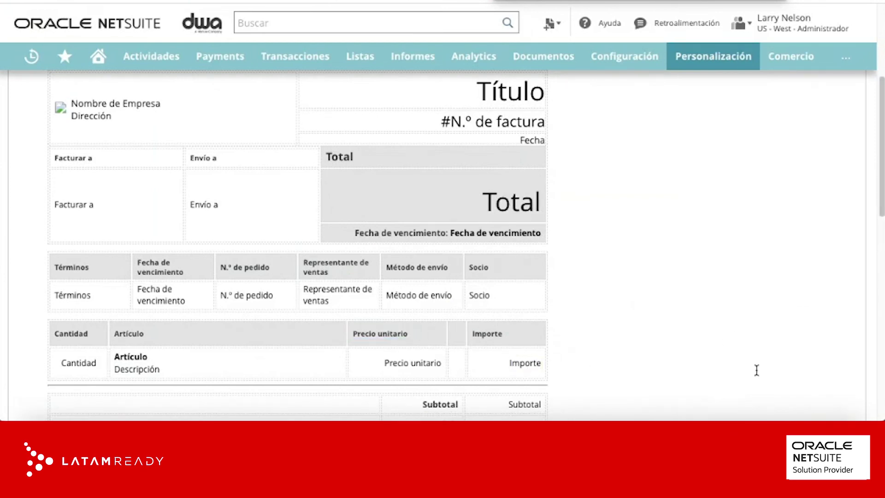